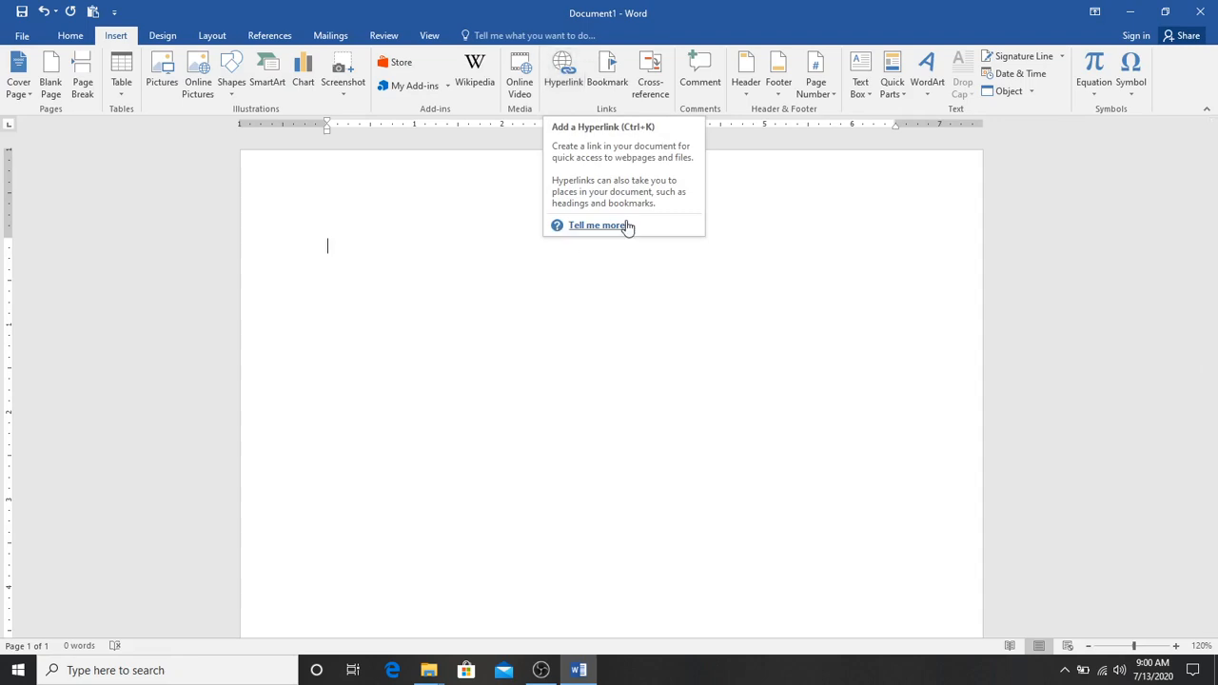
- Generate sample paragraphs with =rand() and add the line "Click here to read more" below the first paragraph
type("=rand()")
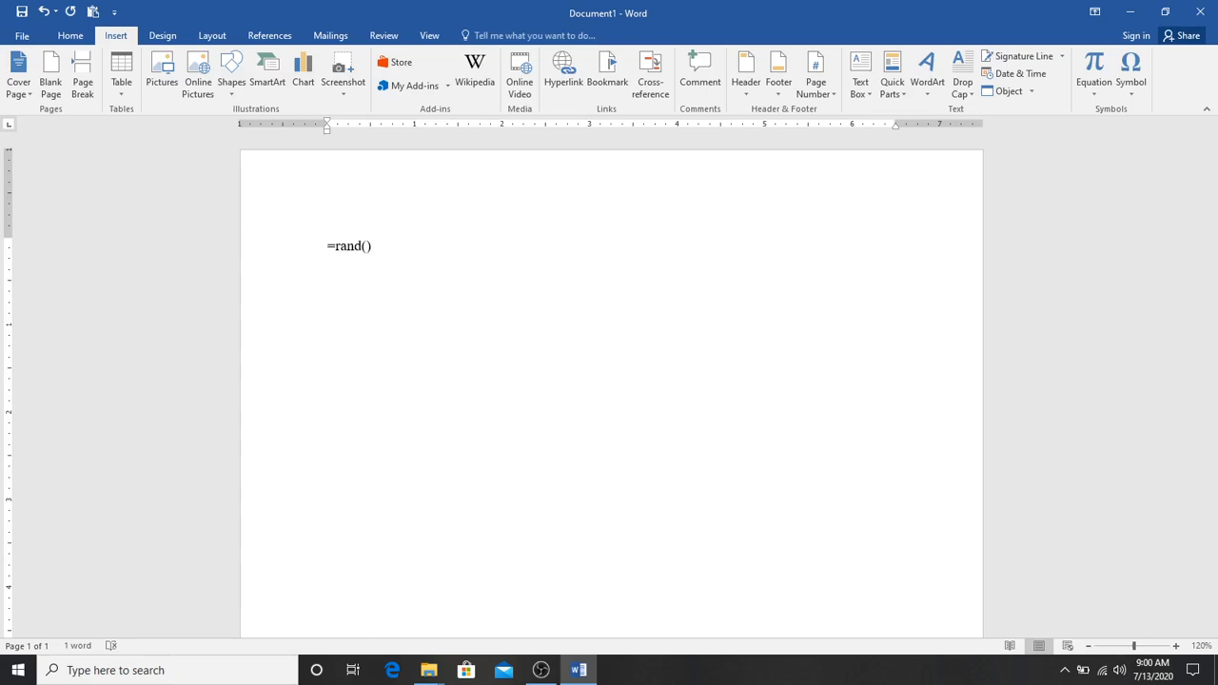
key("Return")
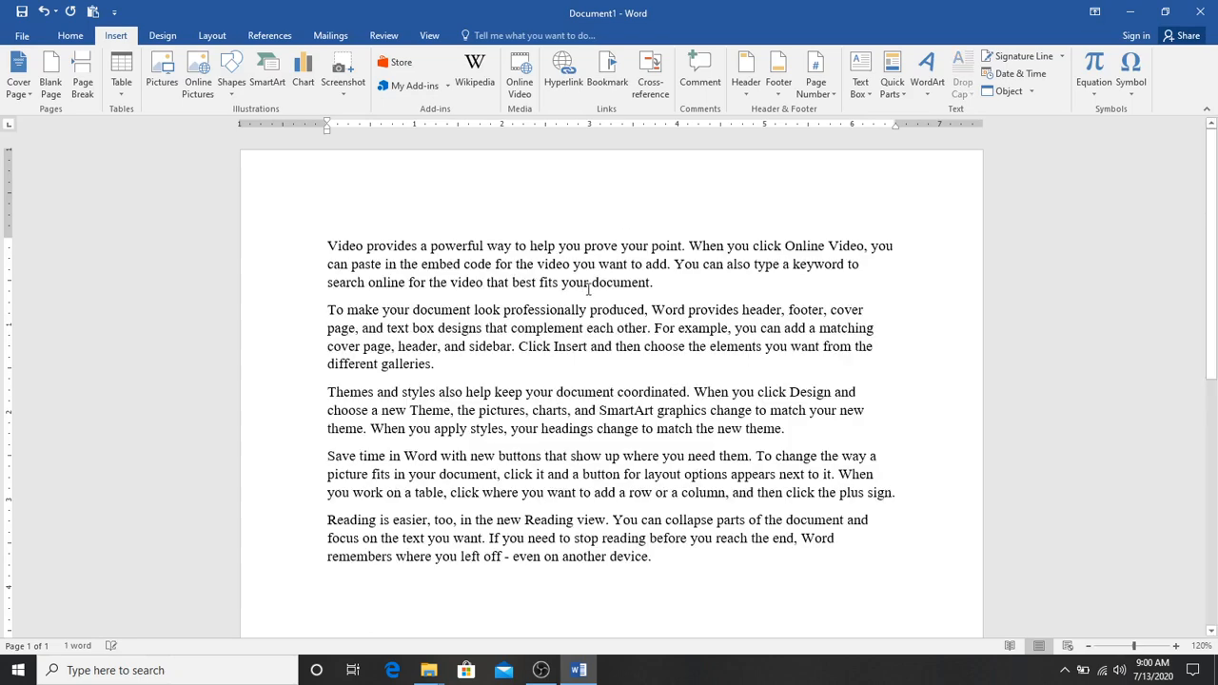
left_click(671, 294)
key("Return")
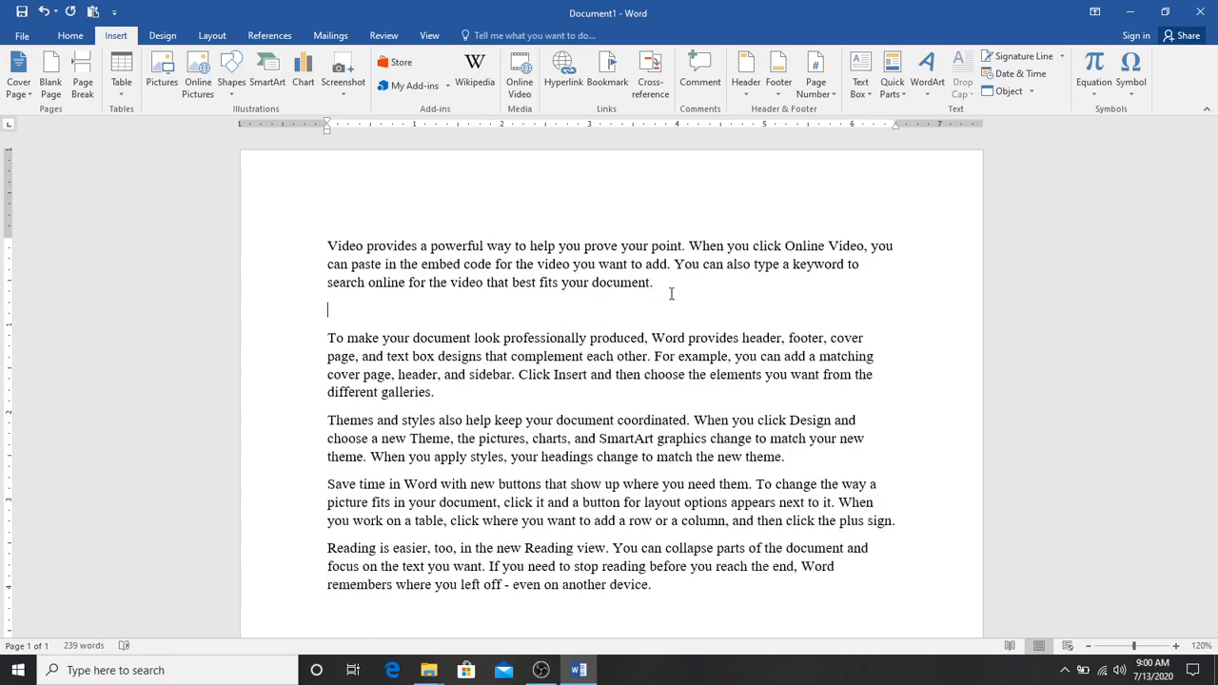
type("Click")
type("here ")
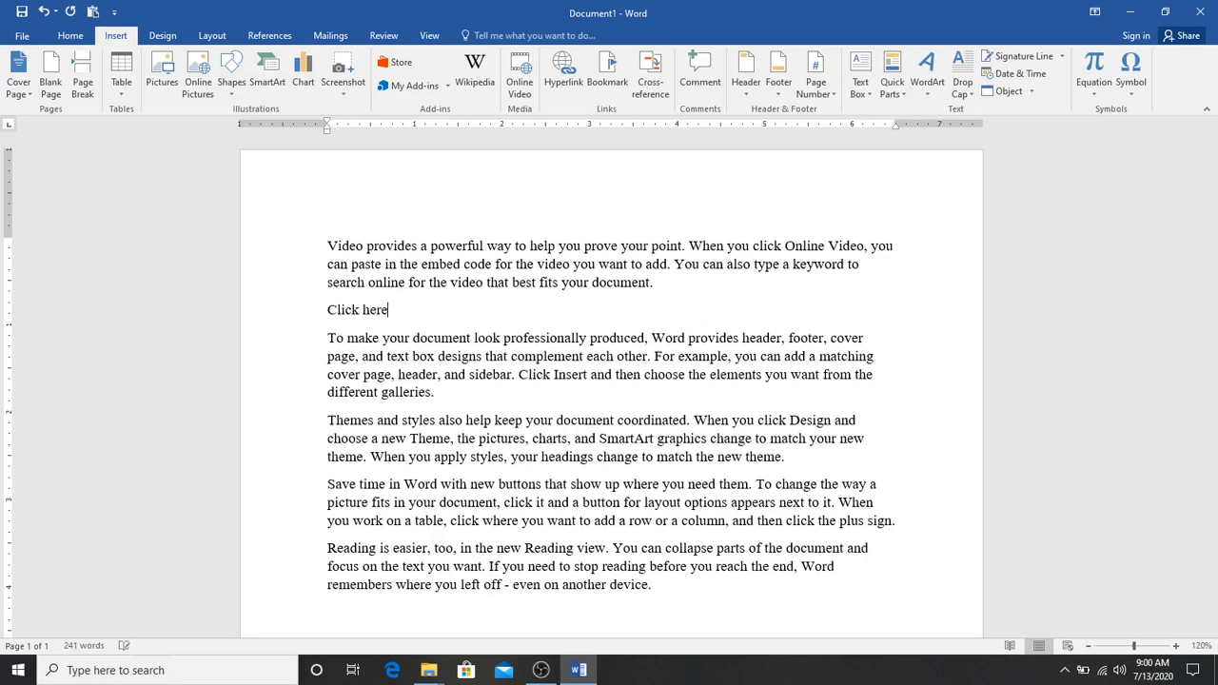
type("to read more")
- Copy the "Click here to read more" line onto a new line below the second paragraph, without an extra blank line
left_click_drag(471, 311, 337, 312)
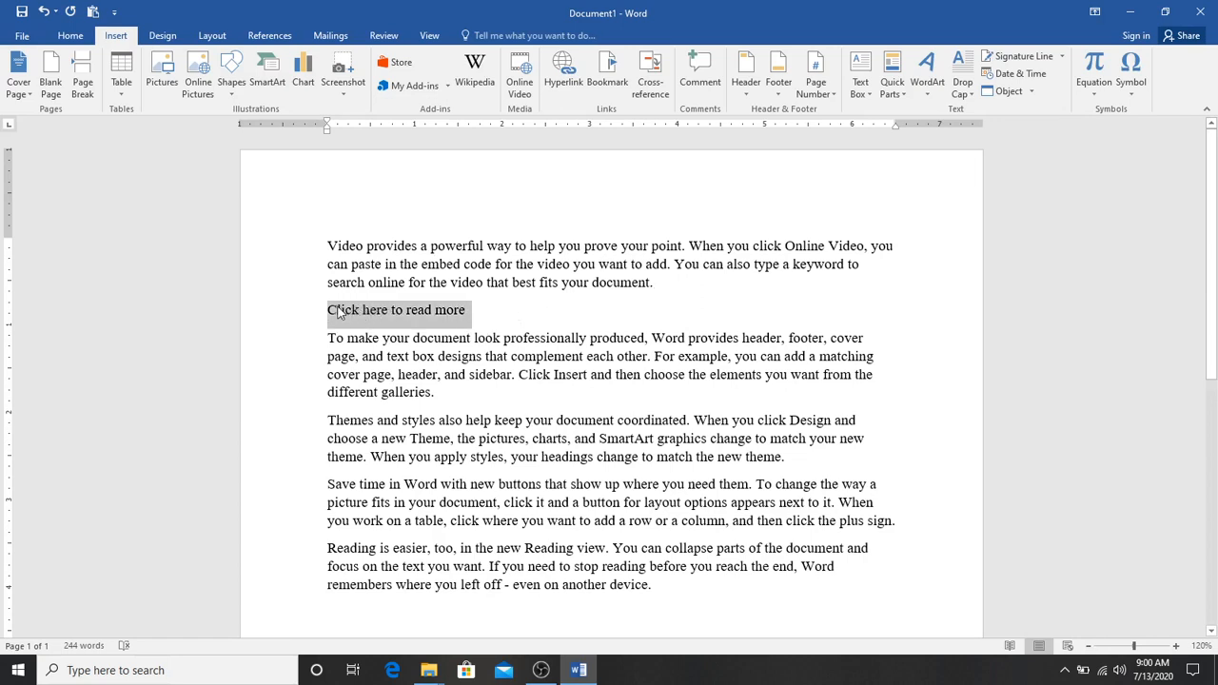
key("ctrl+c")
left_click(530, 390)
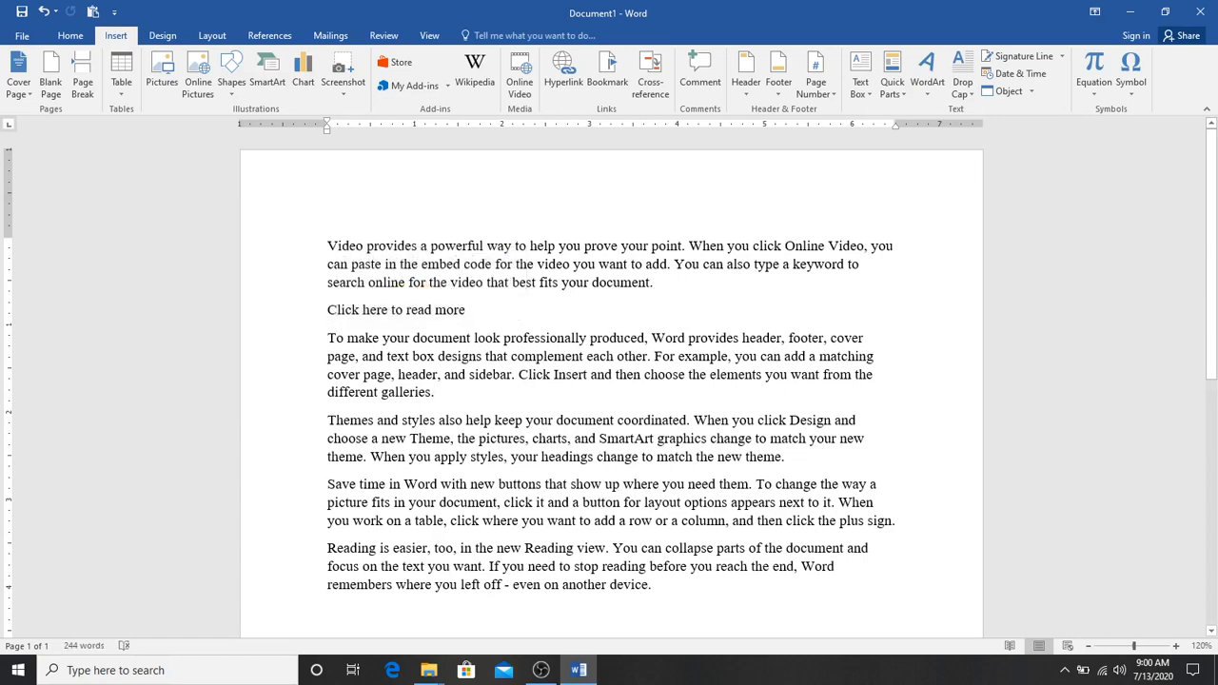
key("Return")
key("ctrl+v")
key("BackSpace")
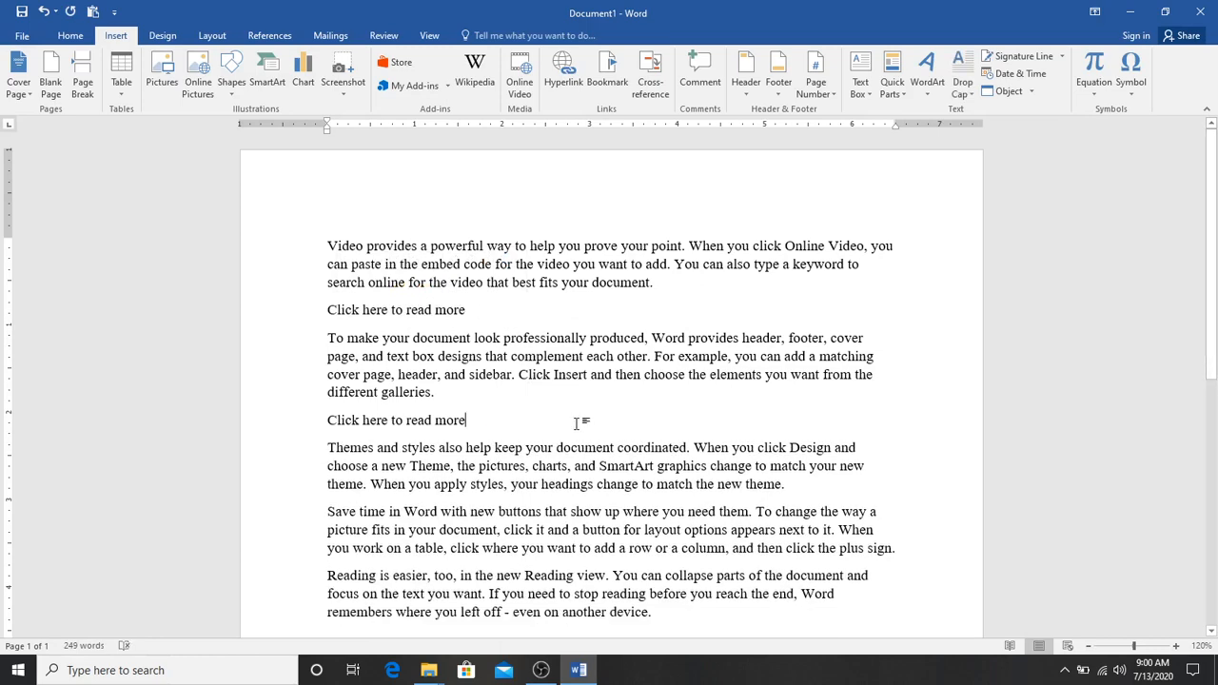
- Paste "Click here to read more" on a new line below the third paragraph, without an extra blank line
scroll(800, 423, "down", 1)
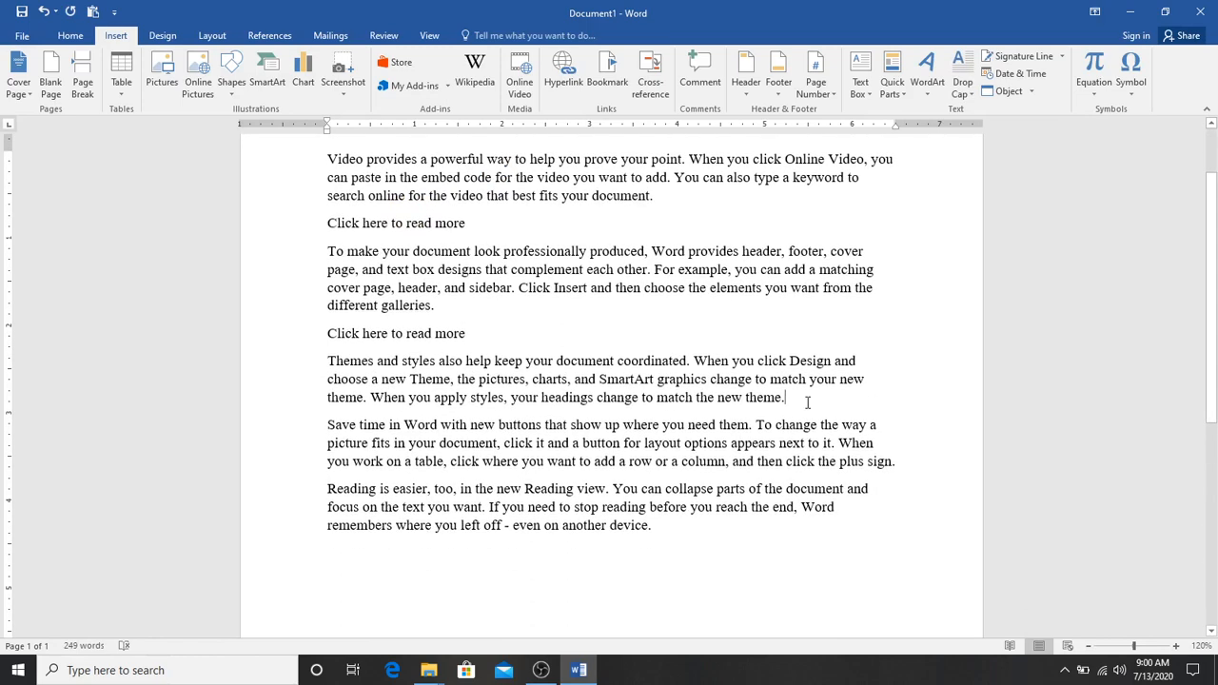
key("Return")
key("ctrl+v")
key("BackSpace")
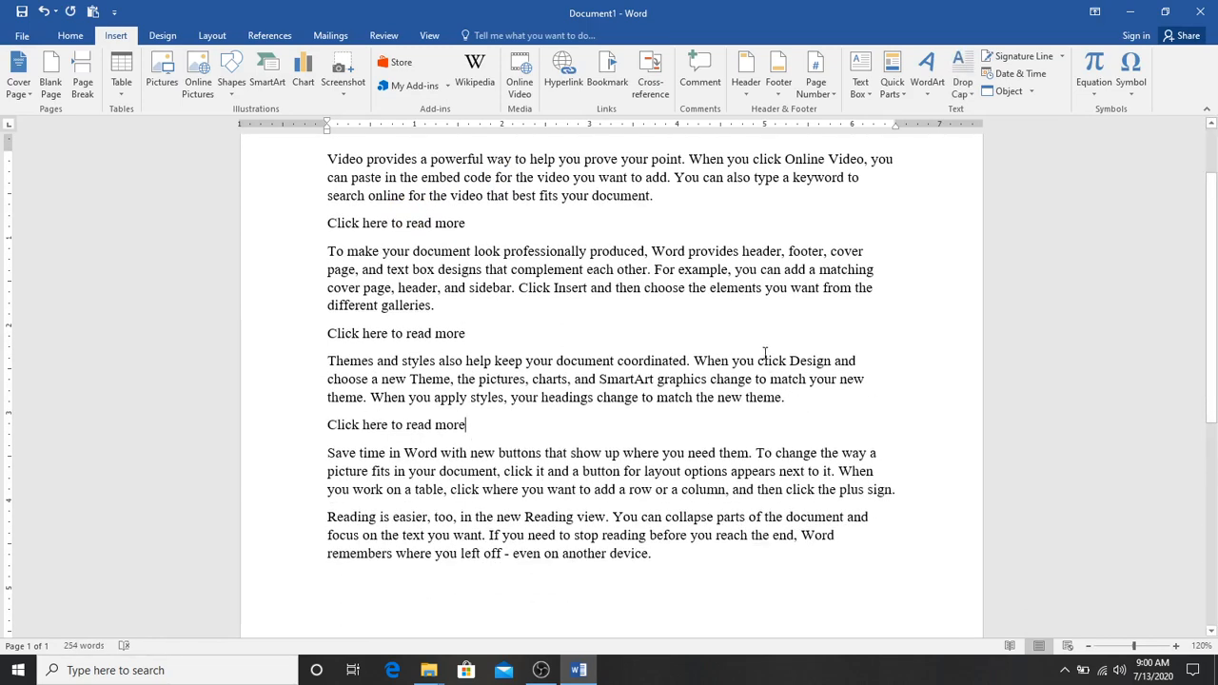
- Hyperlink the first "Click here to read more" line to the DIT 1st Semester workbook on the Desktop
scroll(761, 352, "up", 1)
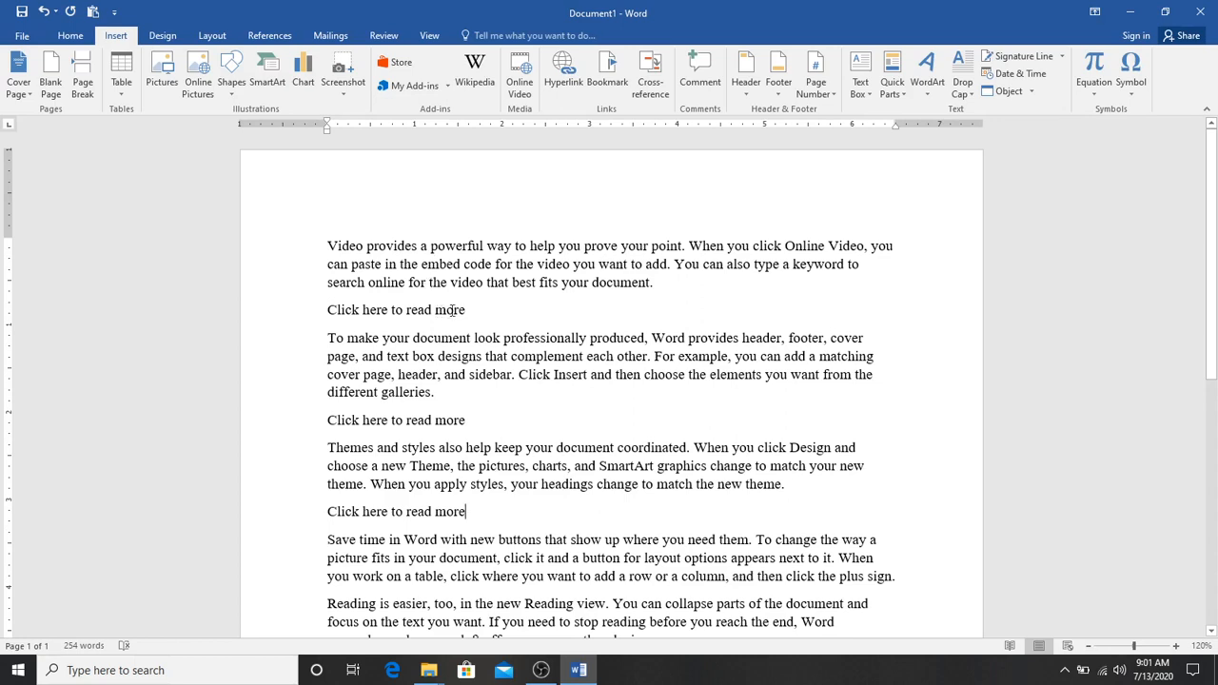
left_click_drag(472, 308, 342, 318)
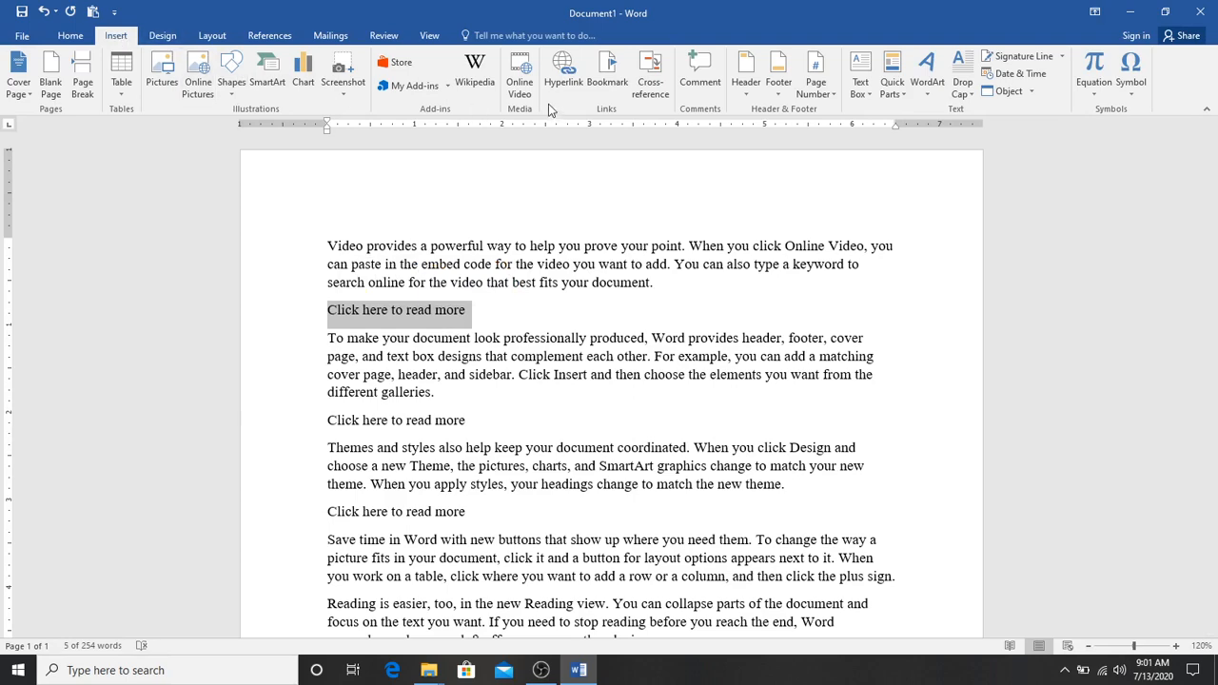
left_click(565, 71)
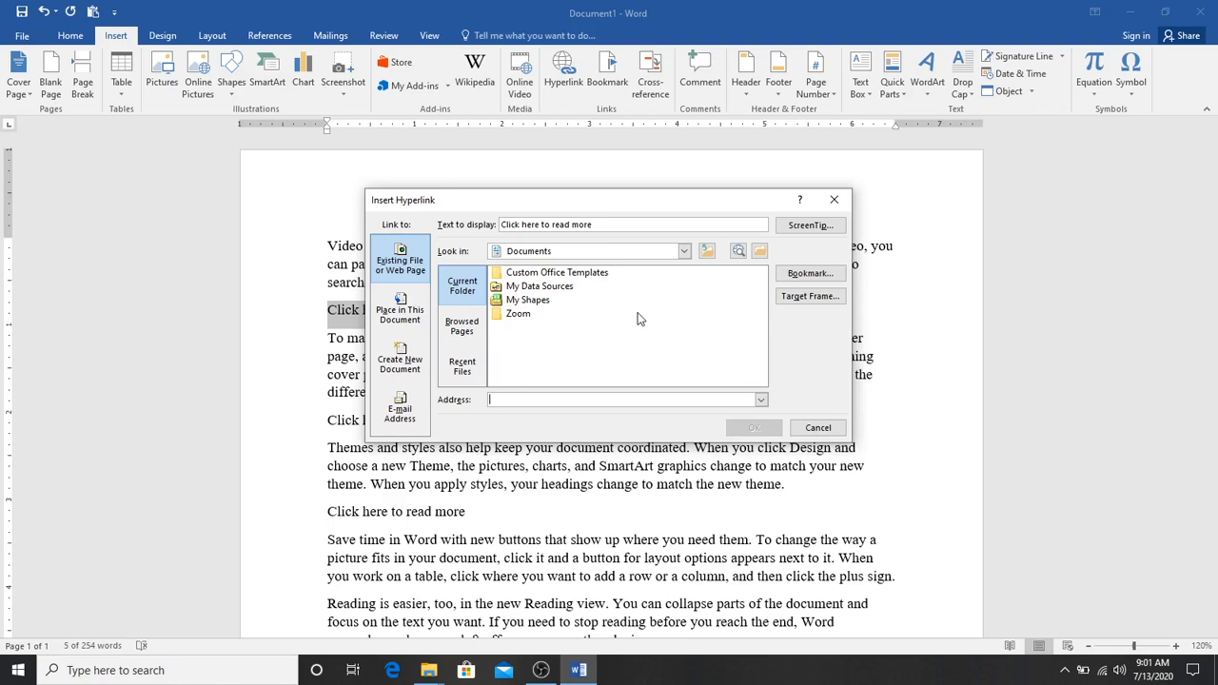
left_click(684, 252)
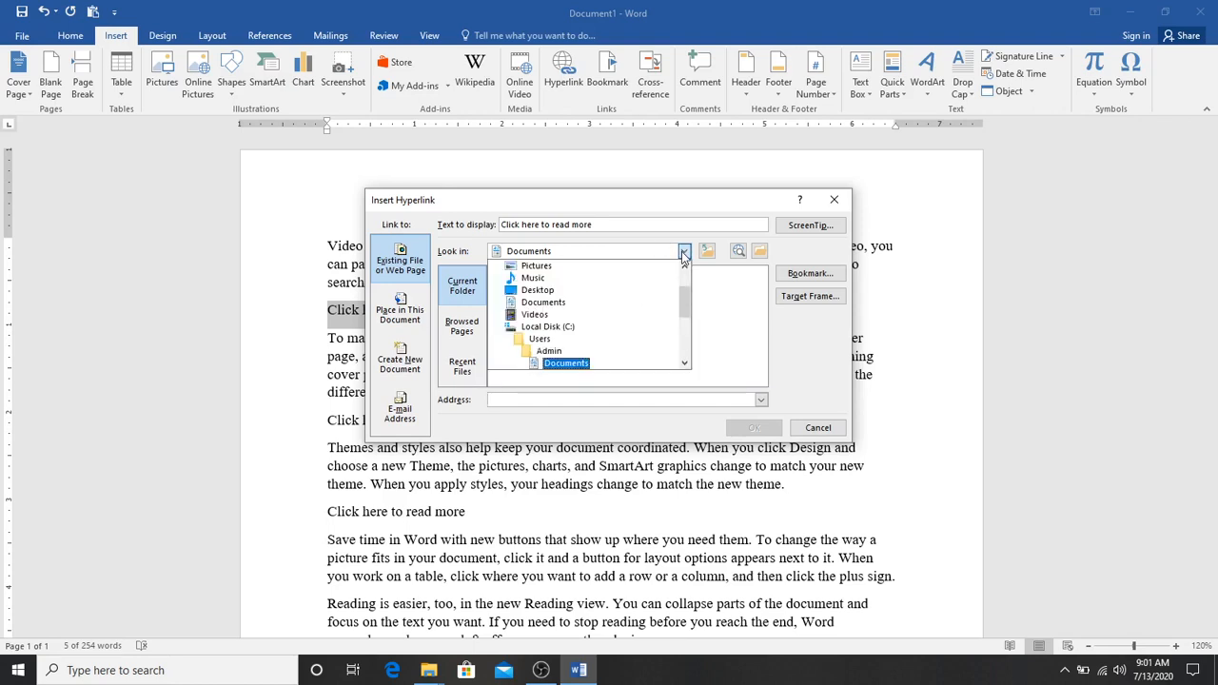
left_click(537, 290)
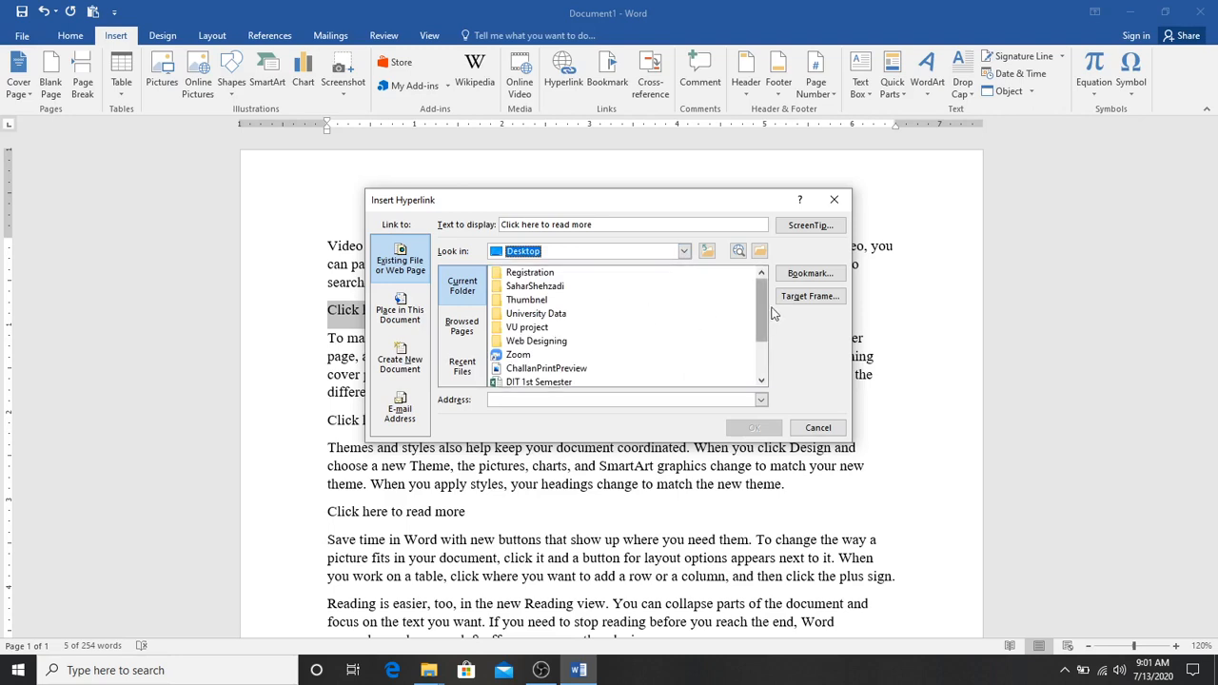
left_click_drag(757, 303, 756, 324)
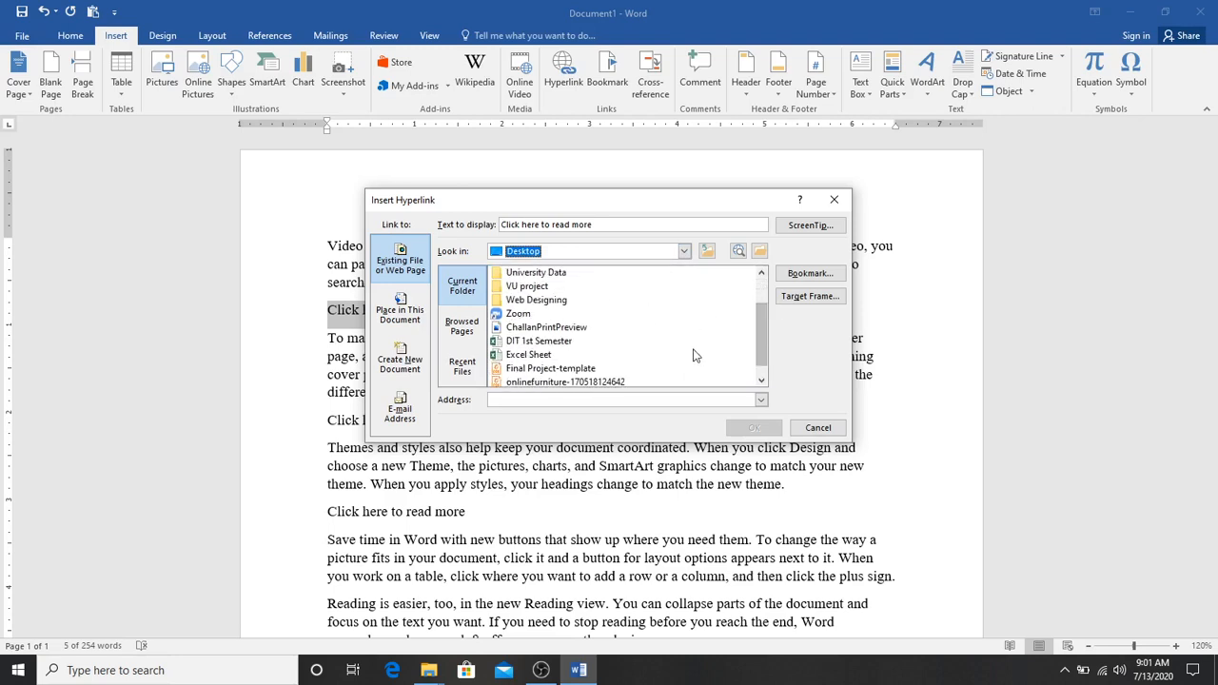
left_click(518, 343)
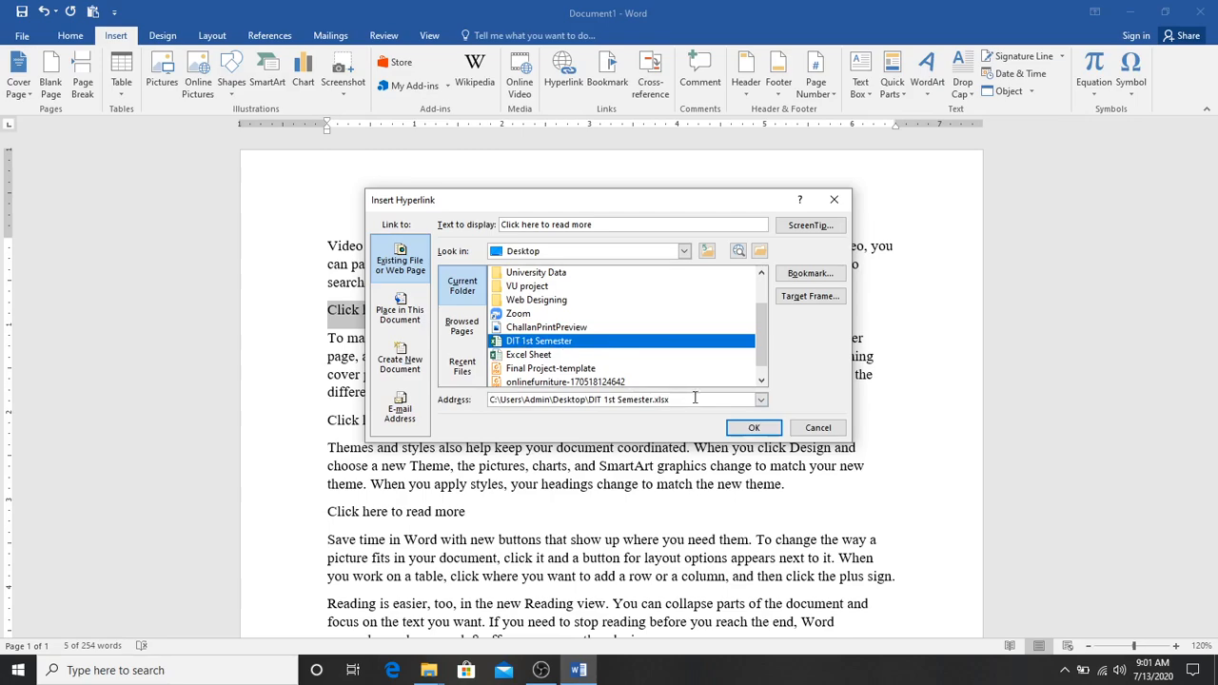
left_click(752, 430)
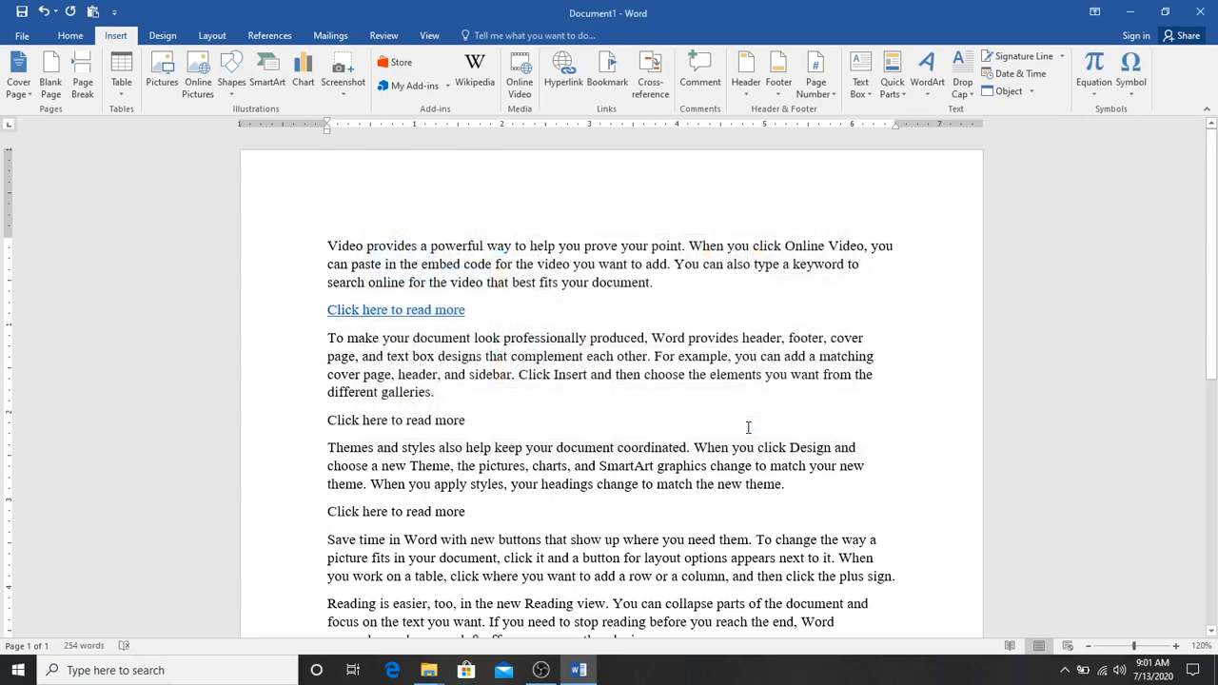
- Hyperlink the second "Click here to read more" line to the image 1.PNG in the VU project folder
scroll(400, 319, "up", 4)
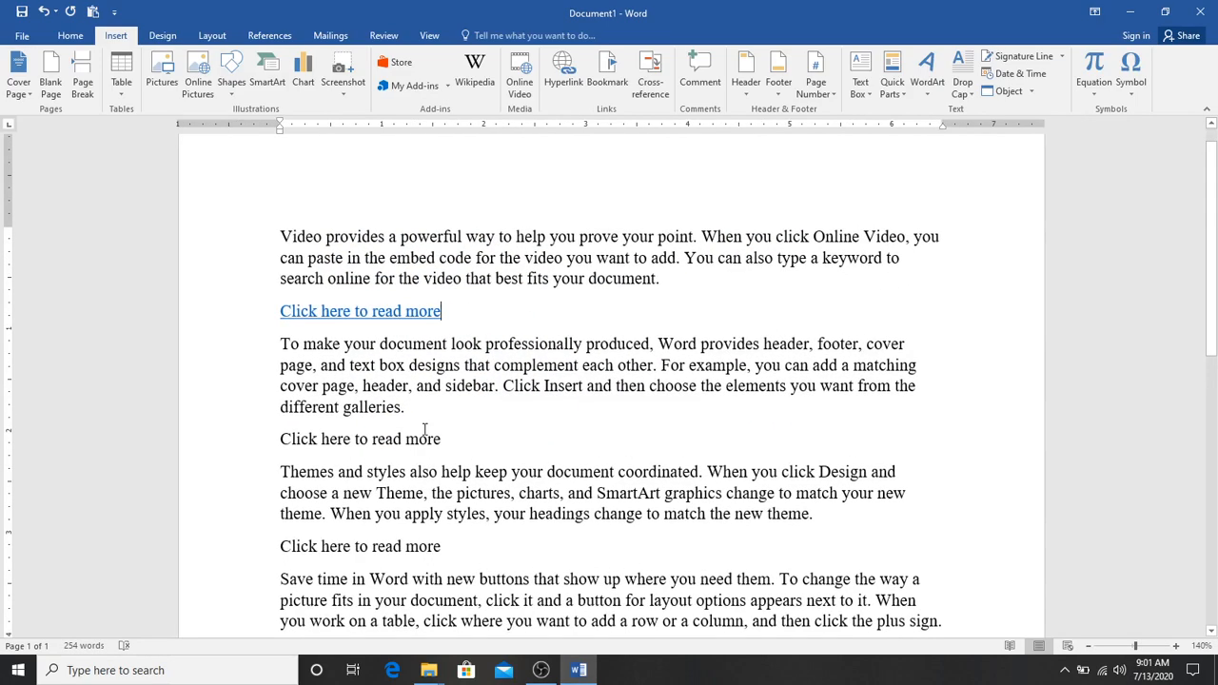
scroll(424, 429, "up", 3)
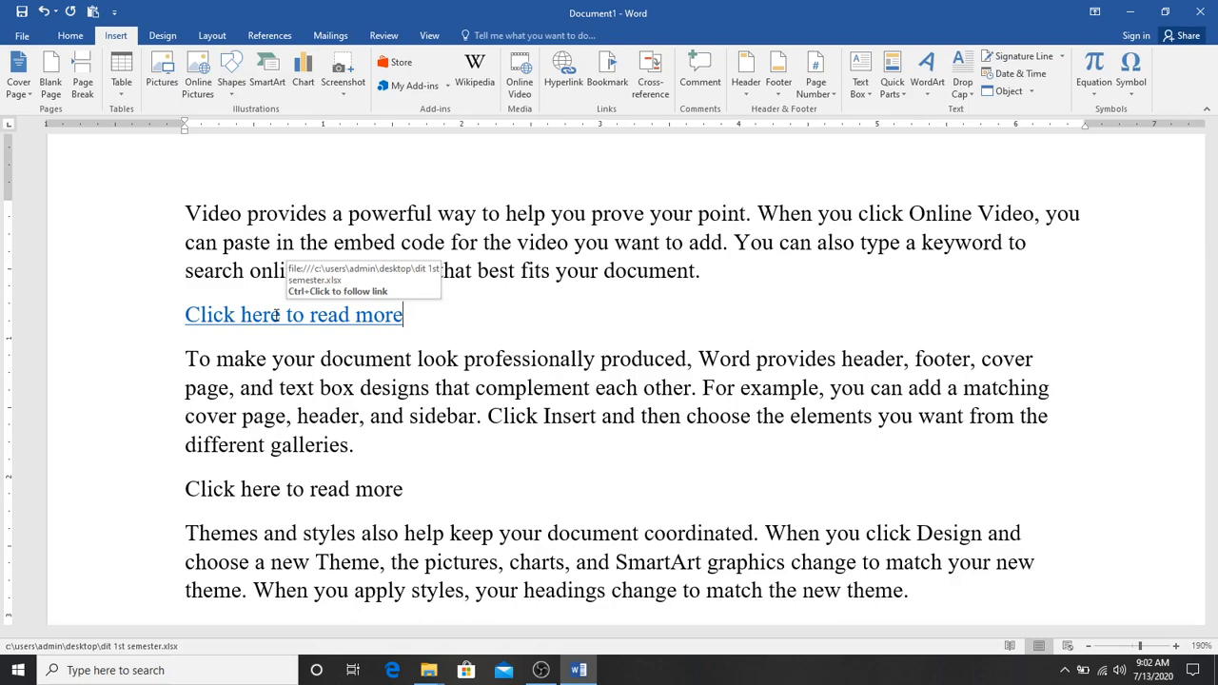
scroll(272, 352, "down", 3)
left_click(405, 358)
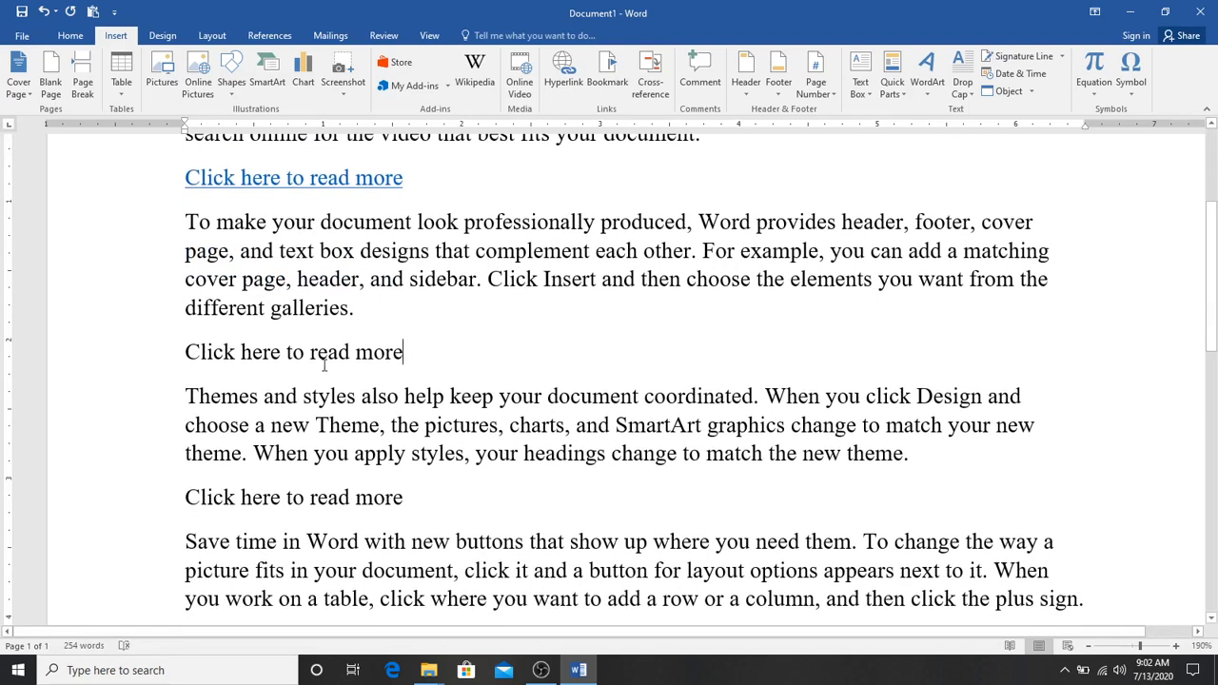
left_click_drag(405, 354, 188, 352)
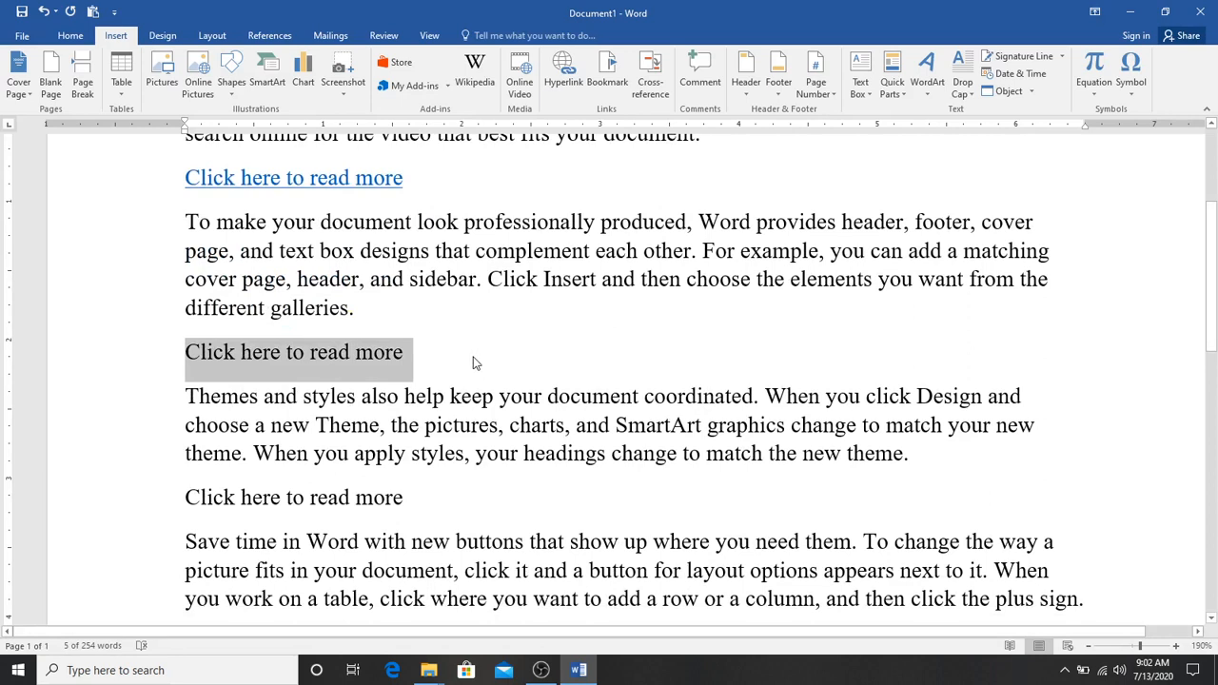
key("ctrl+k")
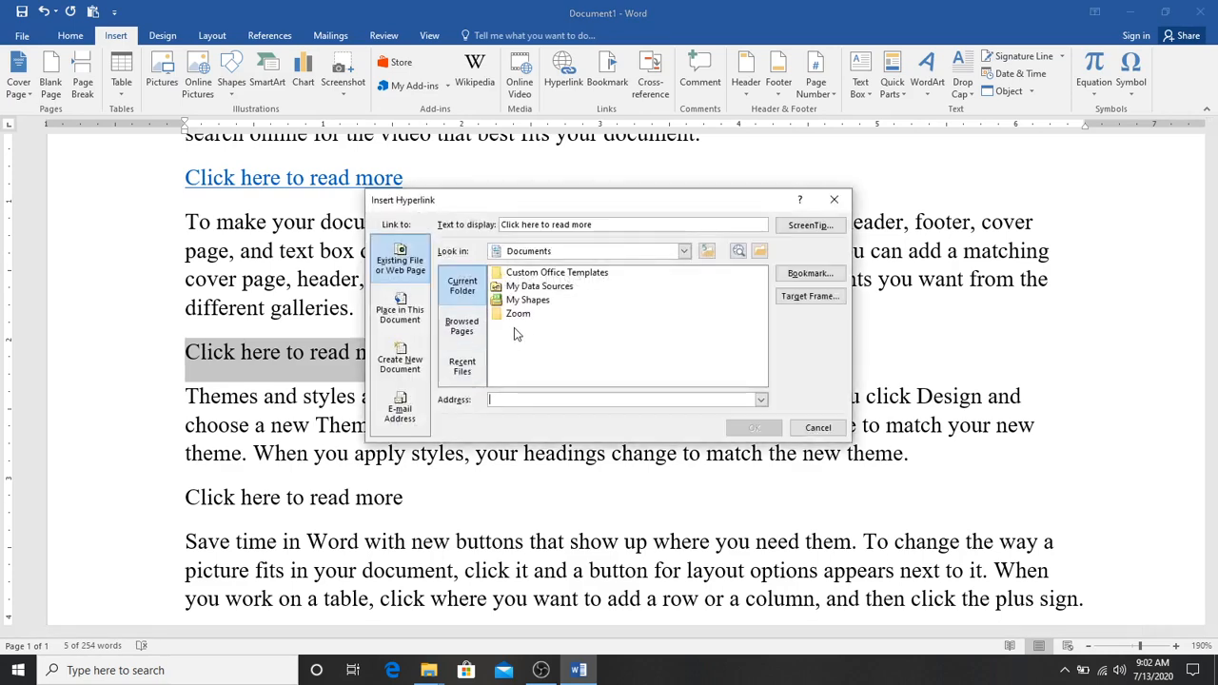
left_click(683, 252)
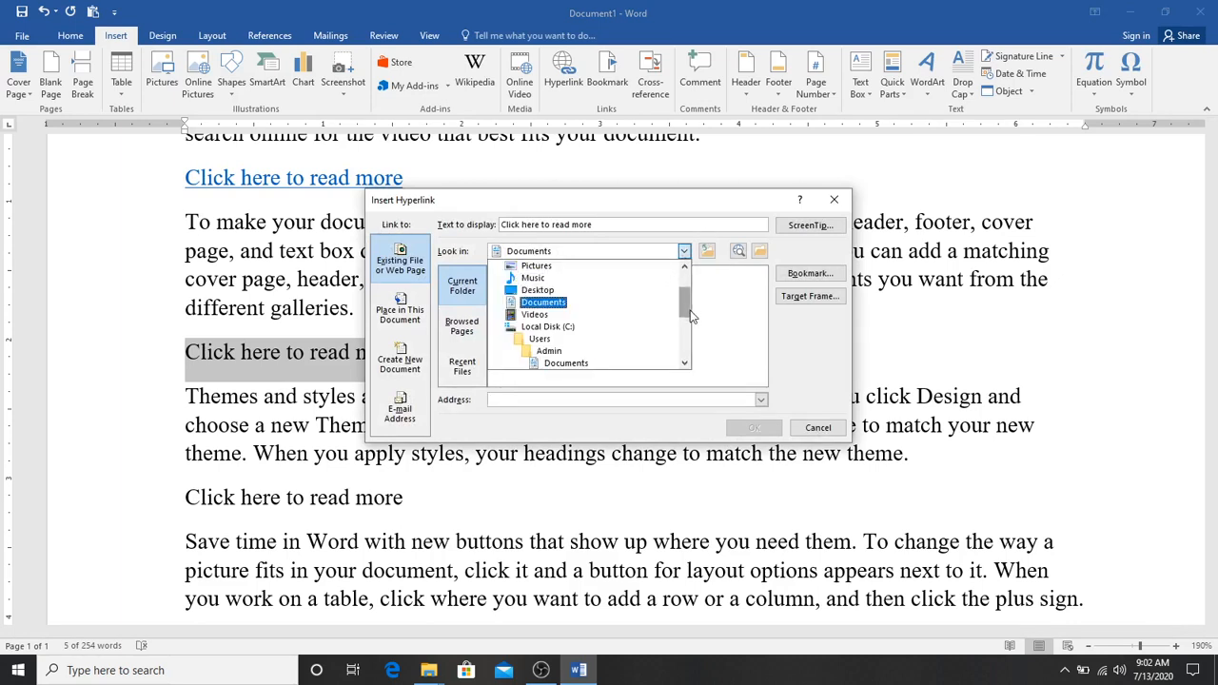
left_click_drag(691, 317, 688, 360)
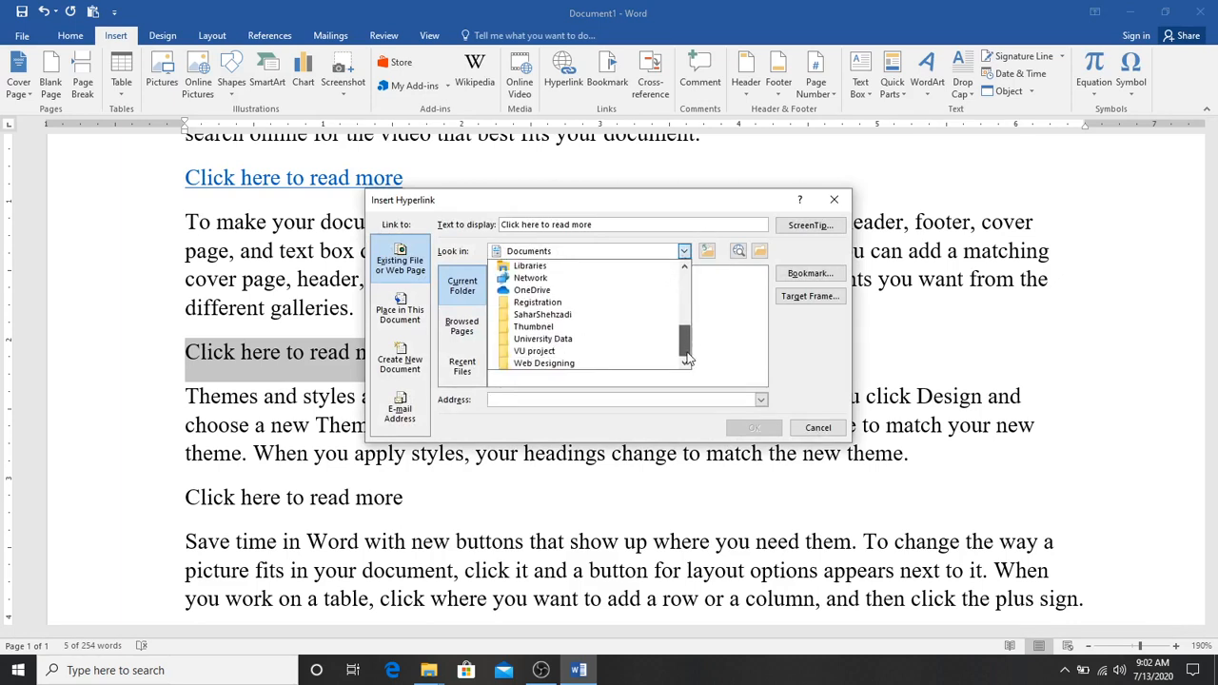
left_click(633, 351)
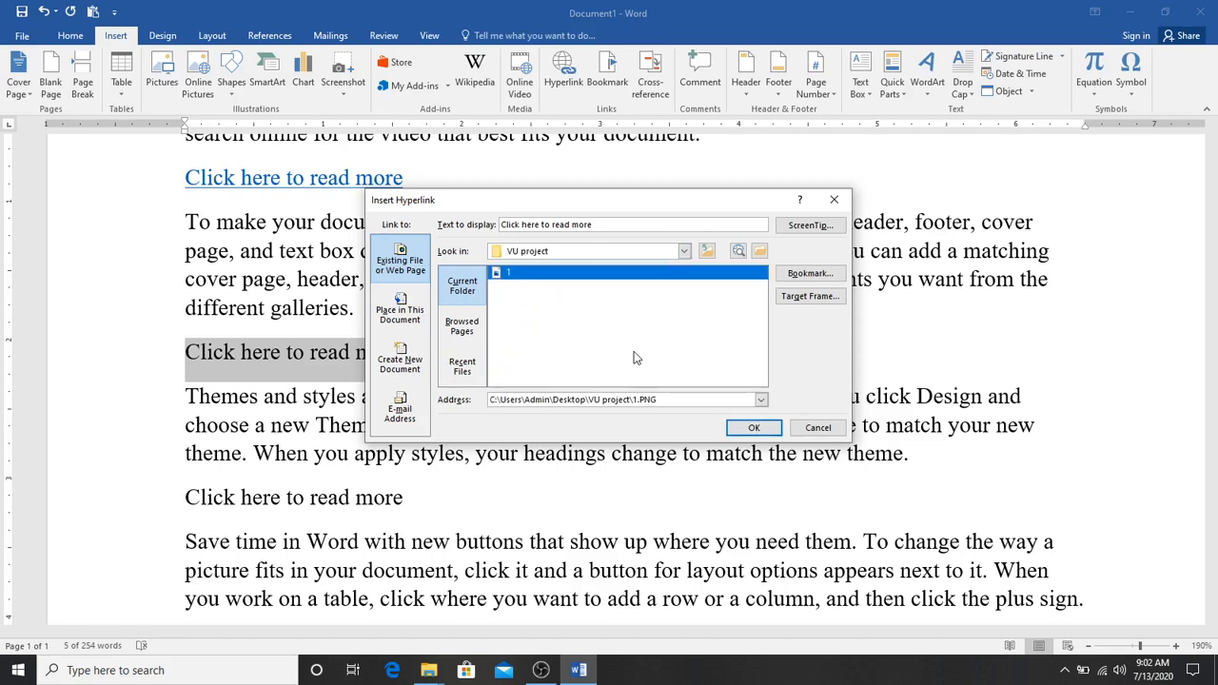
left_click(754, 428)
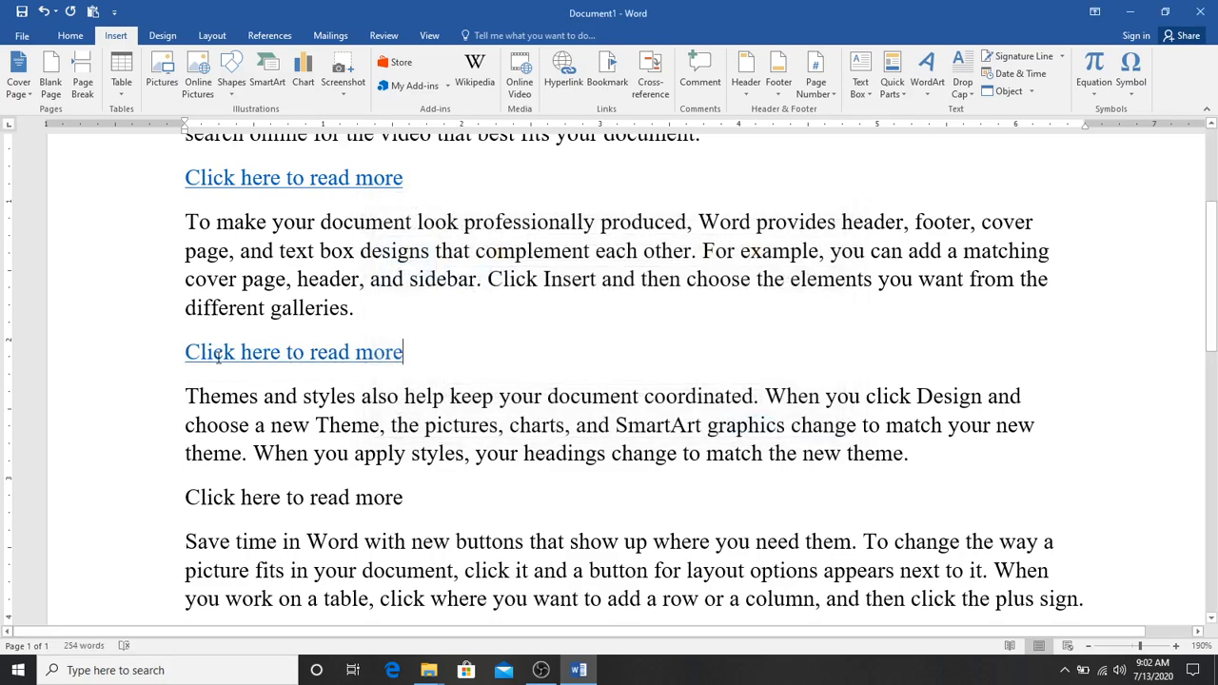
mouse_move(218, 356)
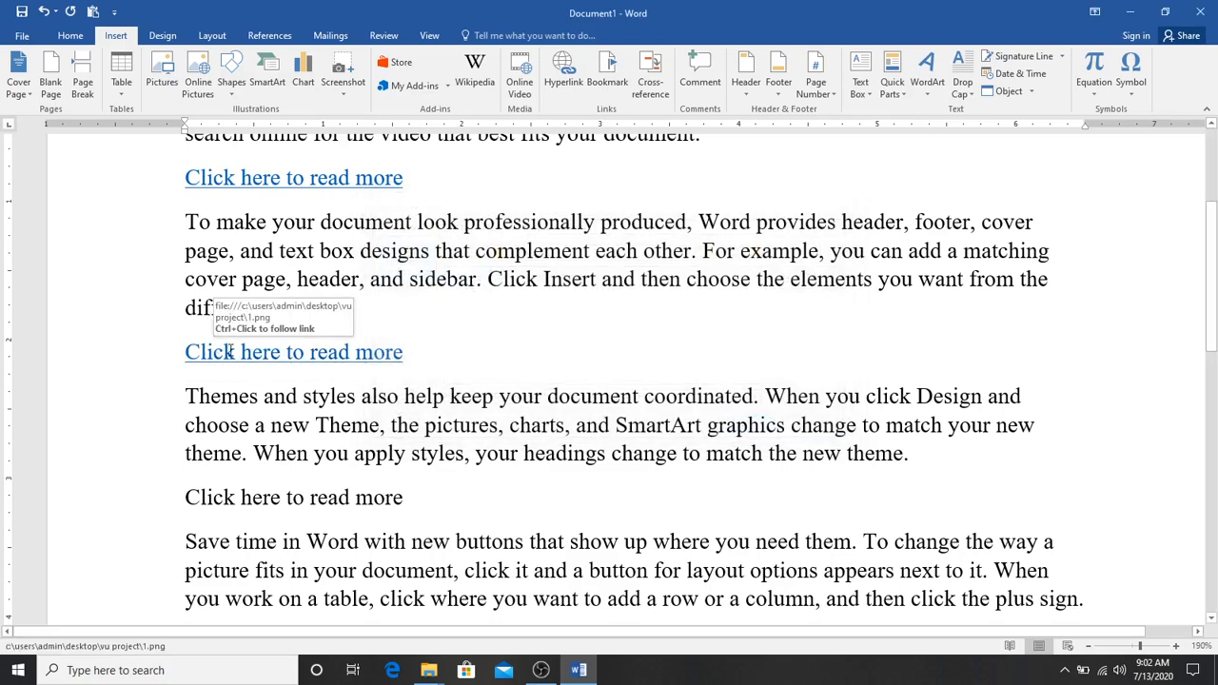
left_click_drag(404, 498, 186, 507)
right_click(233, 505)
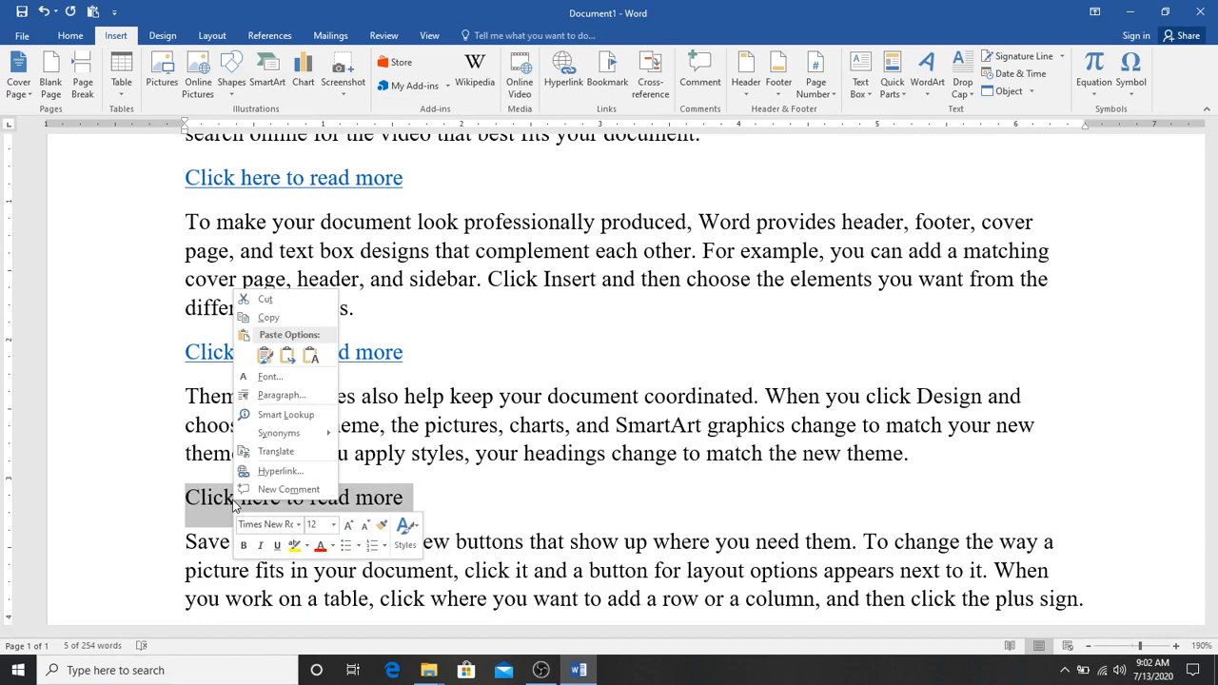
left_click(312, 474)
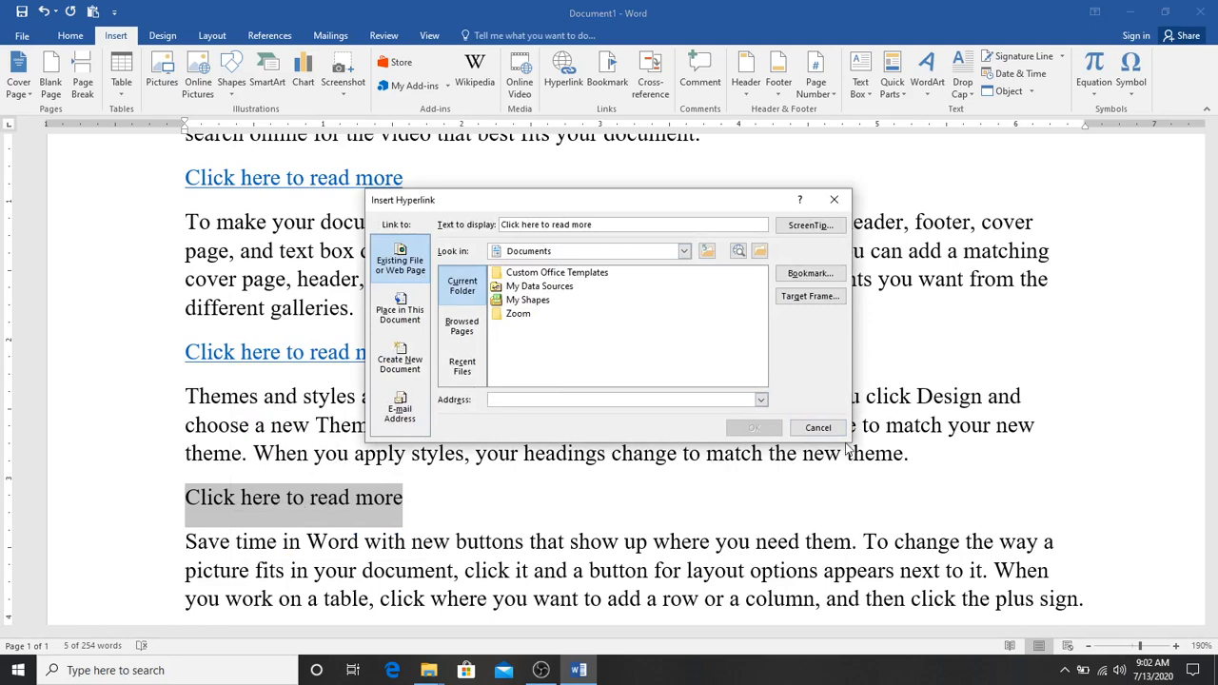
left_click(817, 427)
- Follow the first "Click here to read more" link, allow the linked workbook to open in Excel, and close it
scroll(691, 385, "up", 2)
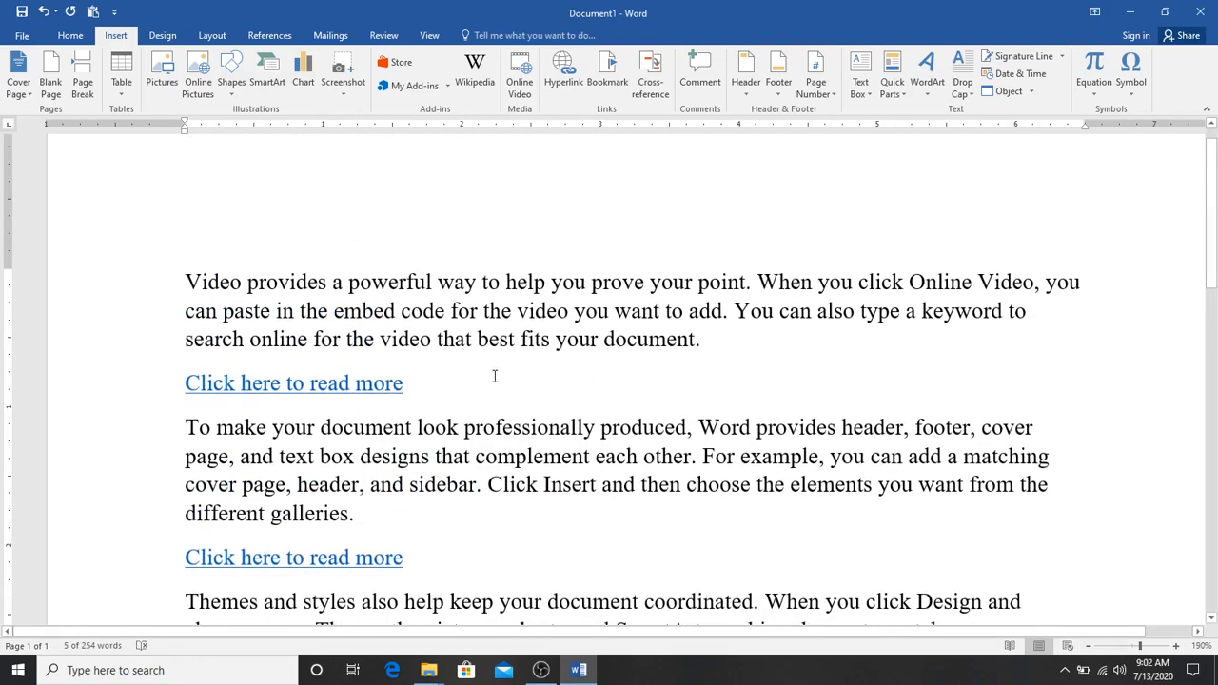
scroll(402, 374, "down", 1)
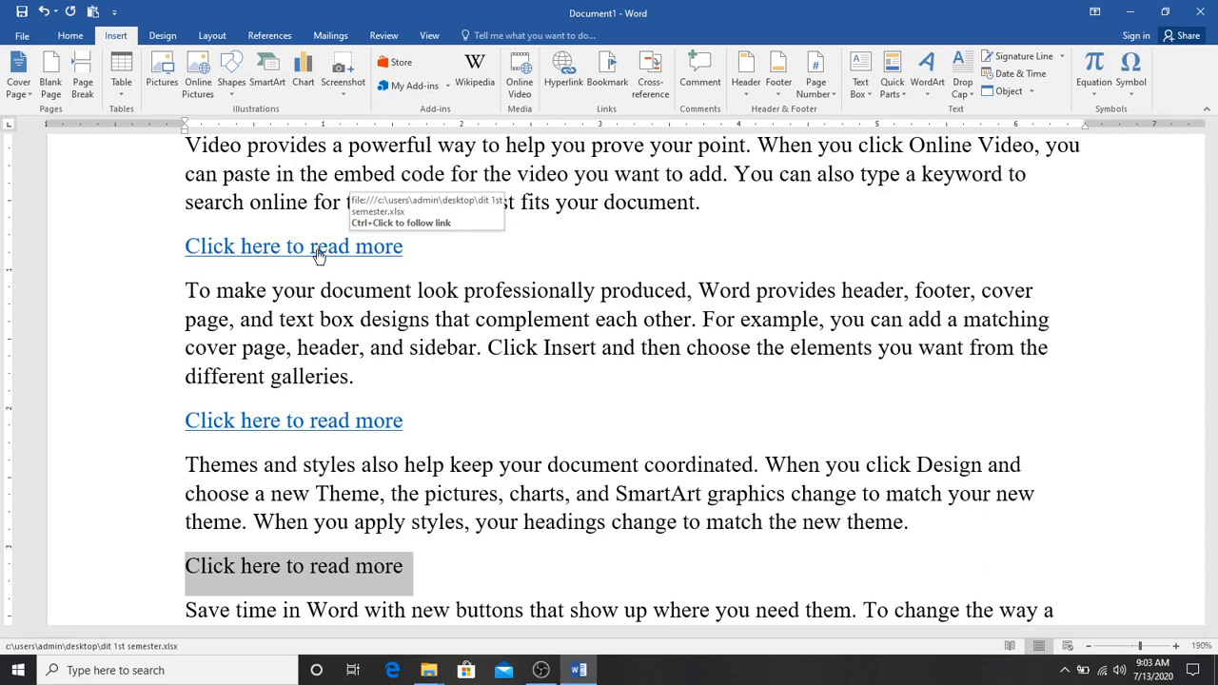
left_click(318, 254, "ctrl")
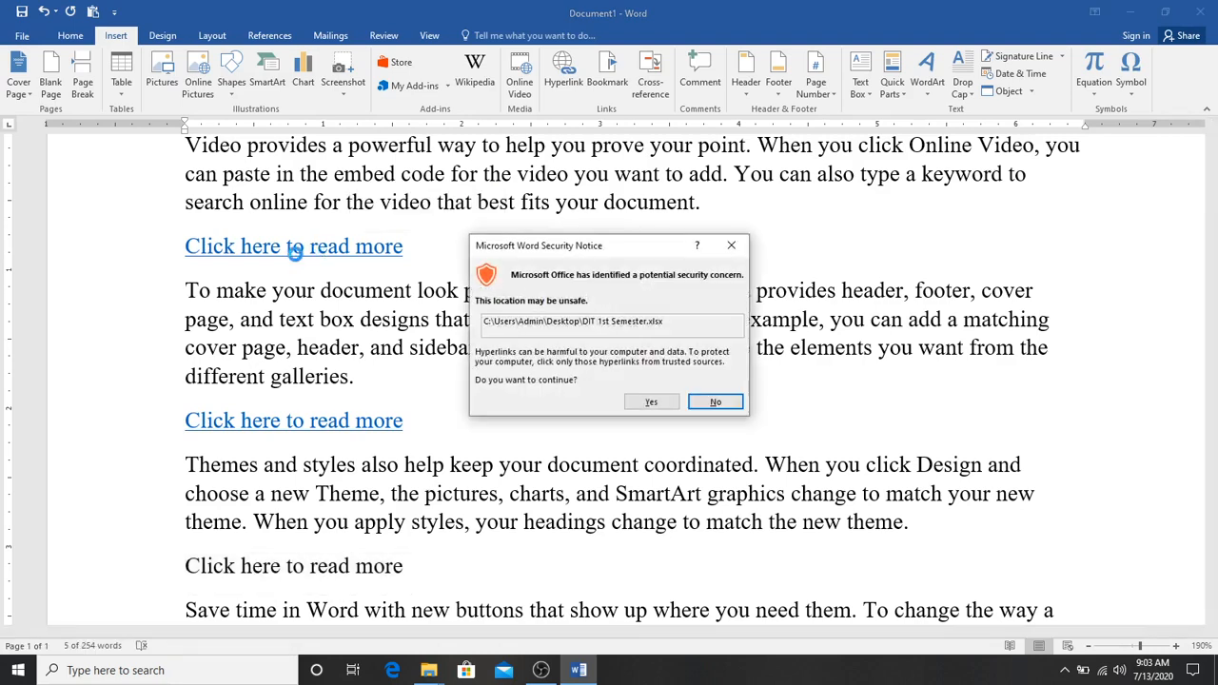
left_click(639, 403)
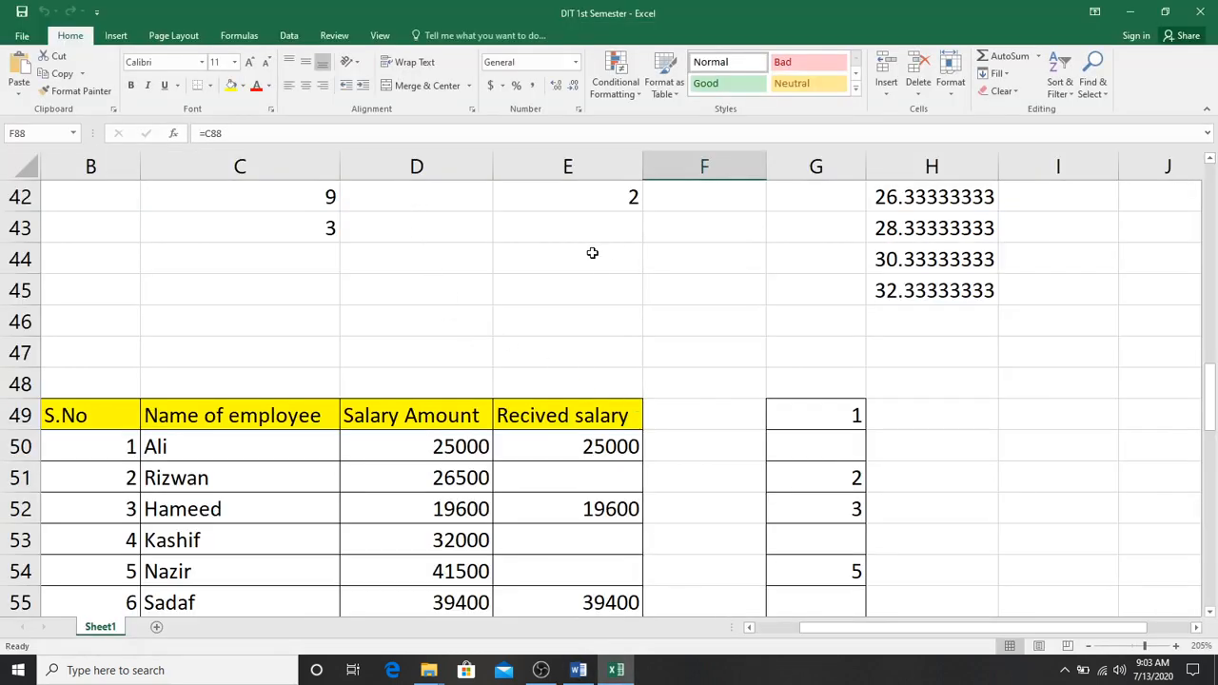
left_click(1199, 12)
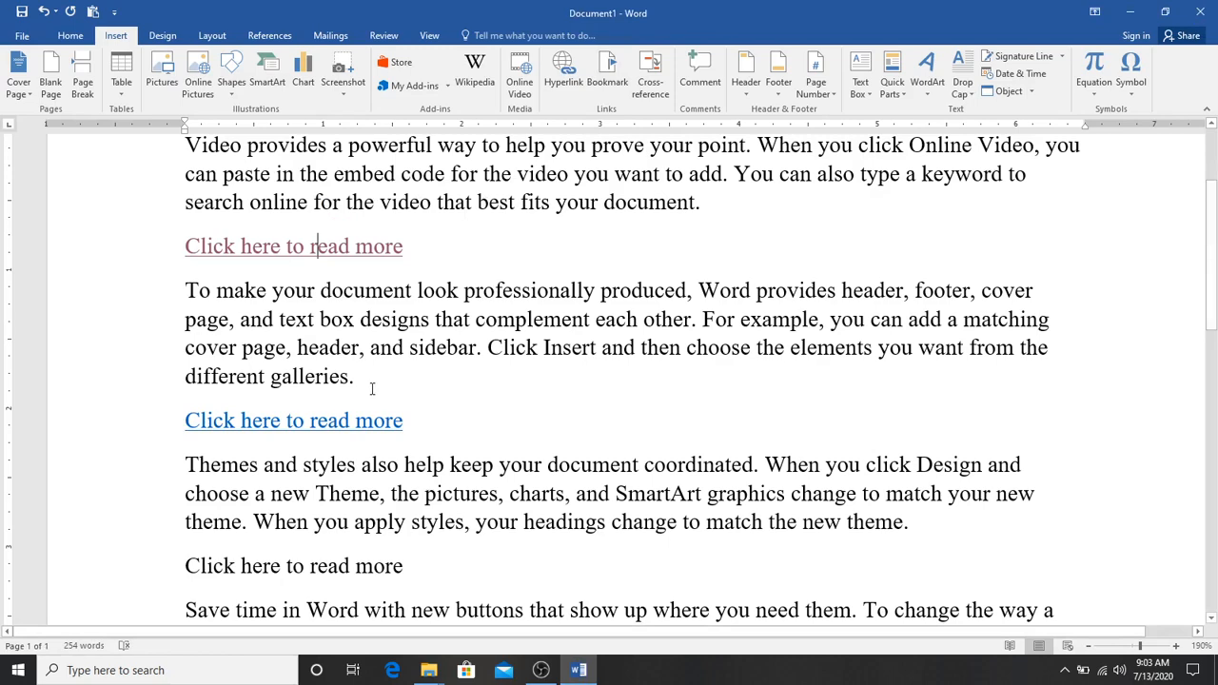
scroll(395, 449, "down", 3)
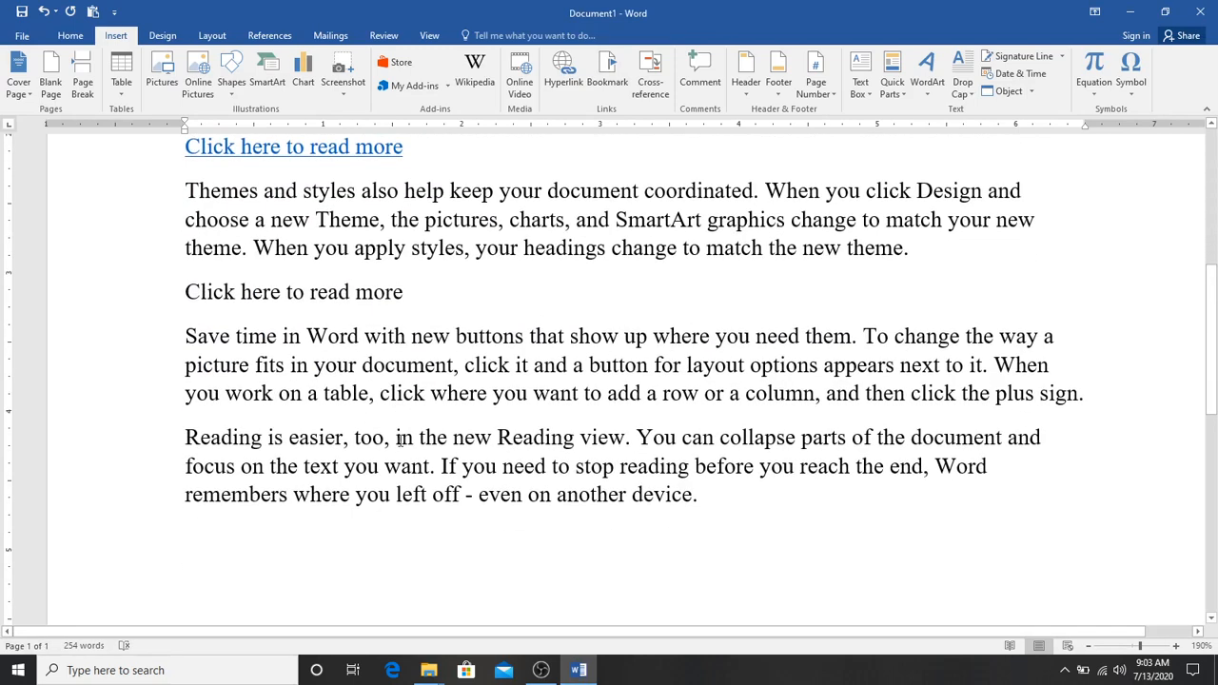
scroll(399, 352, "up", 4)
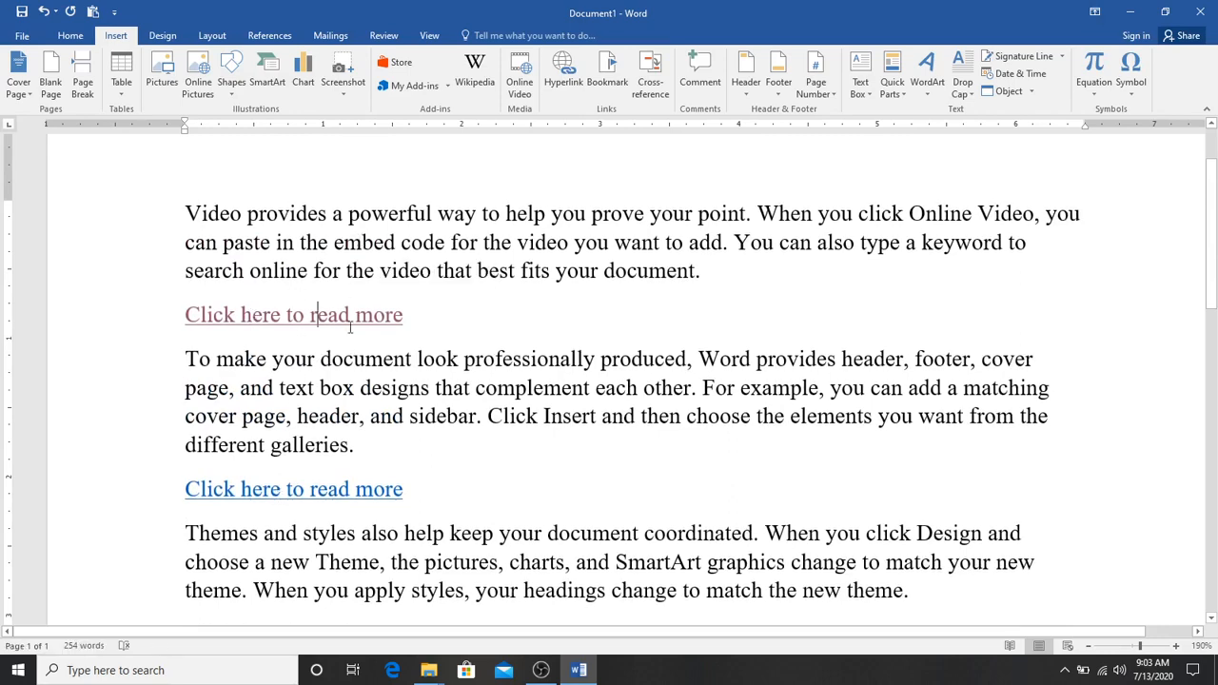
scroll(352, 421, "down", 5)
scroll(361, 400, "down", 2)
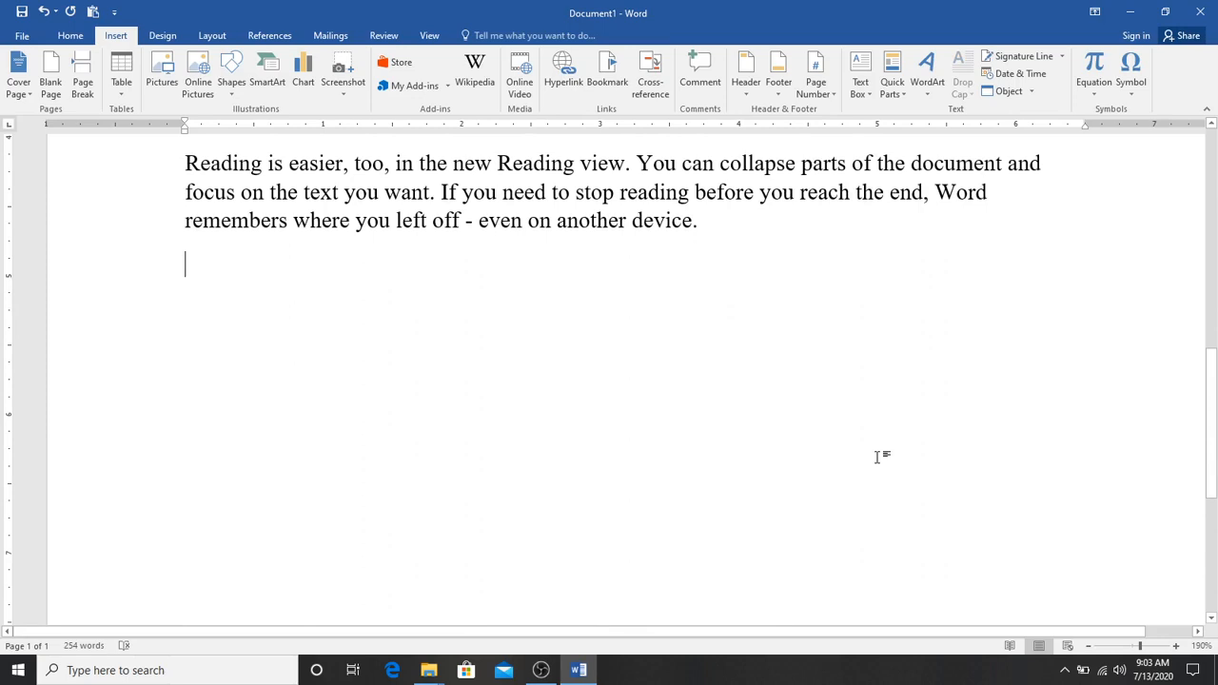
type("www.")
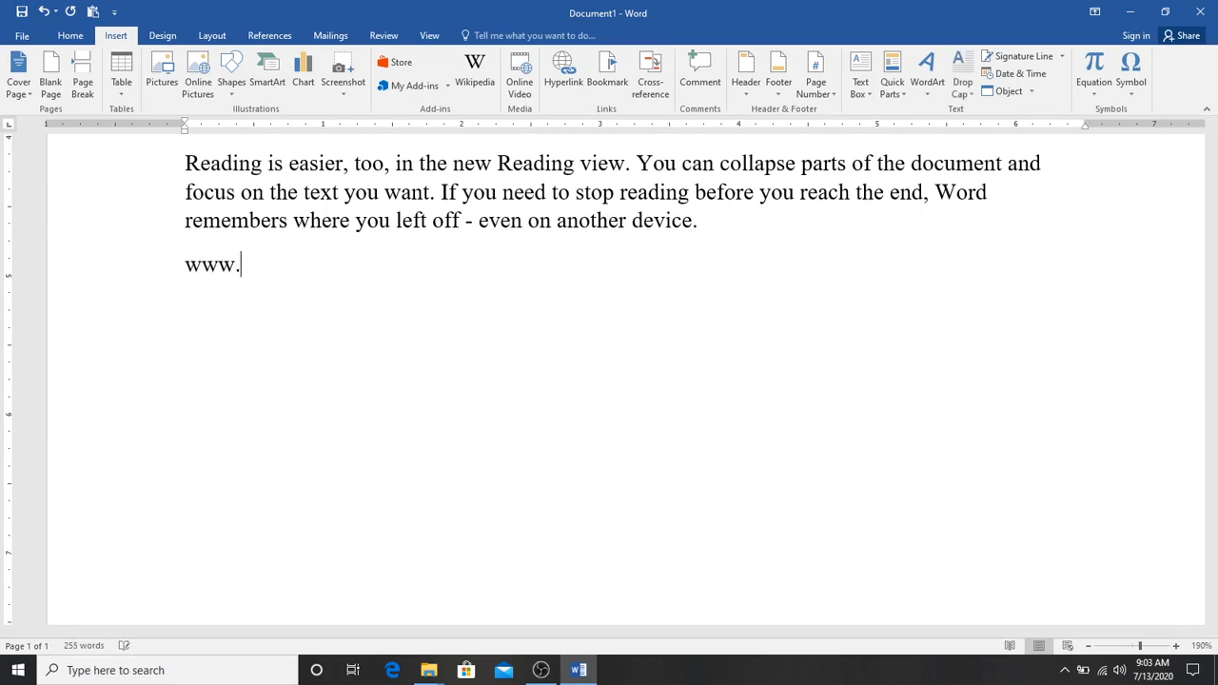
type("google.com")
key("Return")
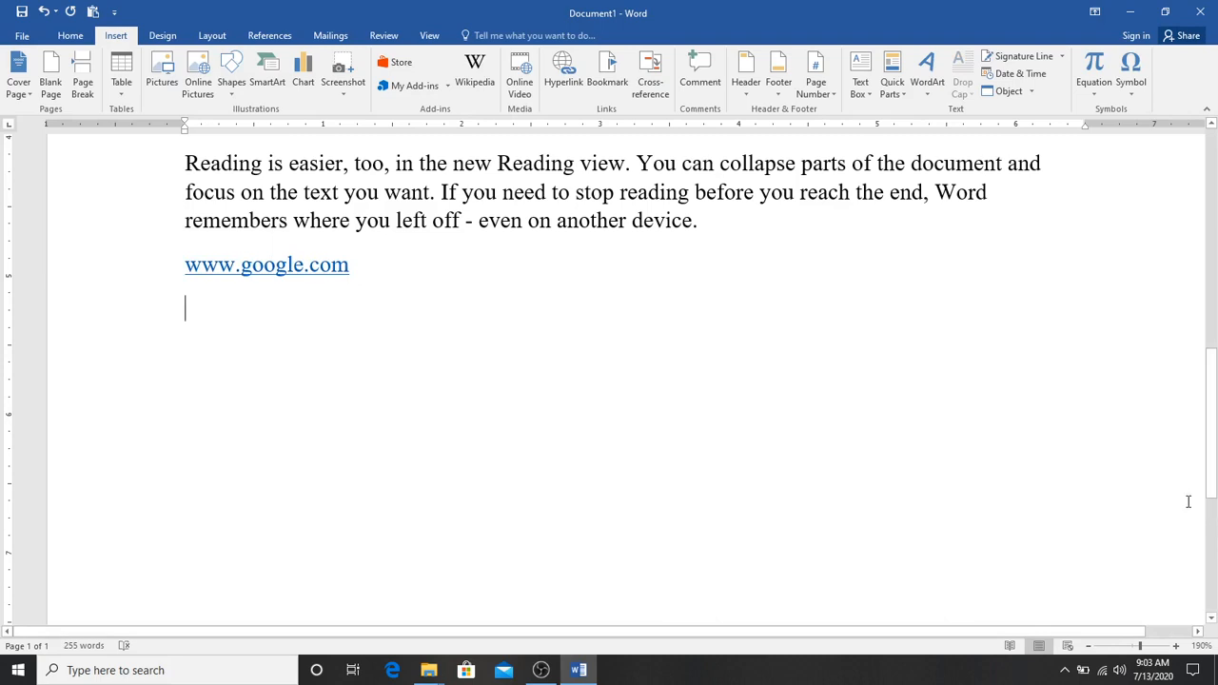
left_click(296, 266, "ctrl")
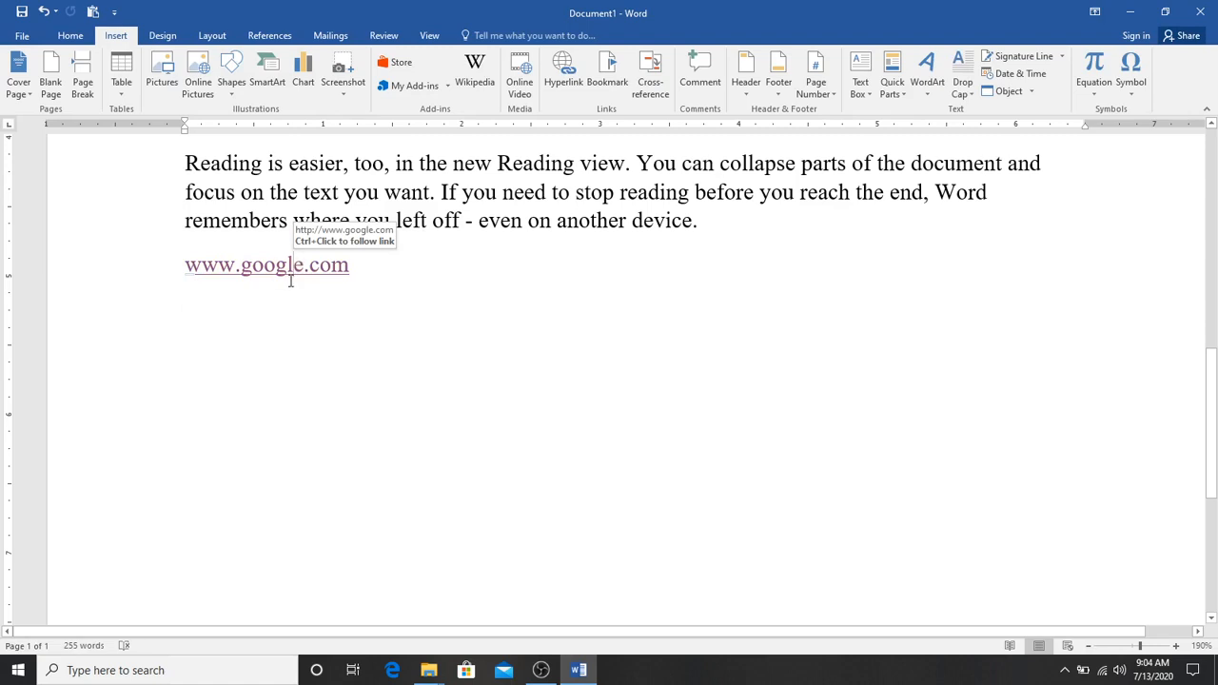
left_click(290, 279, "ctrl")
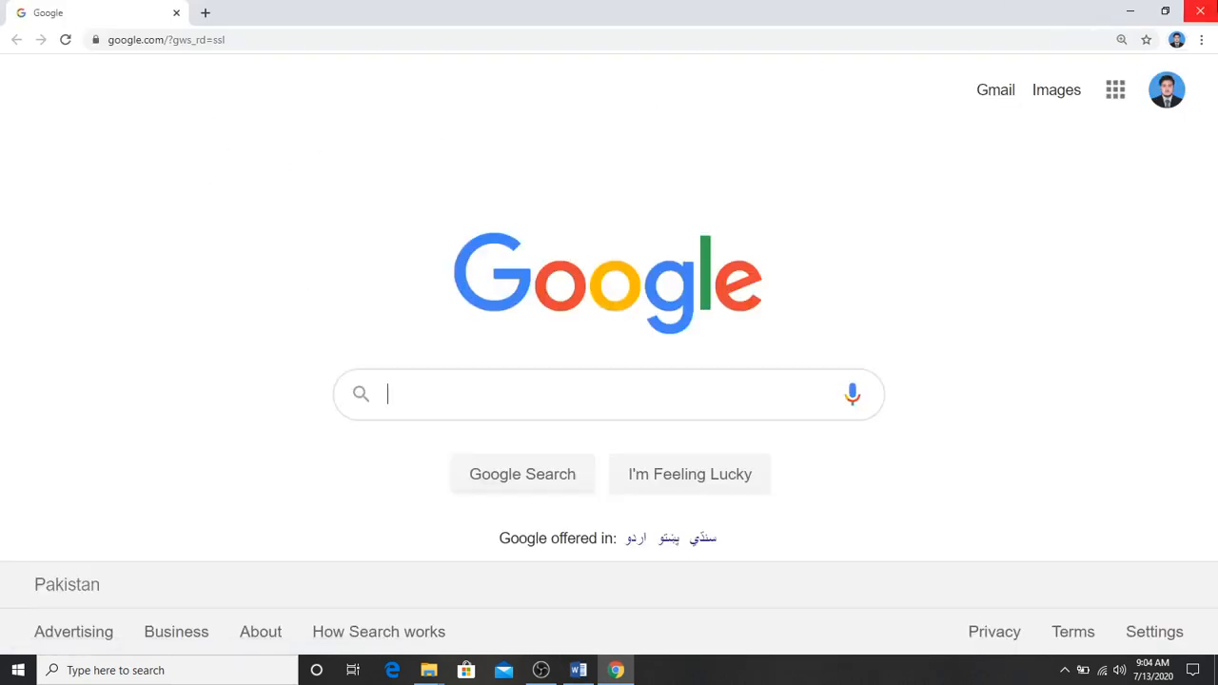
left_click(1211, 9)
- Remove the hyperlink to the DIT 1st Semester workbook from the first "Click here to read more" line
scroll(200, 449, "up", 5)
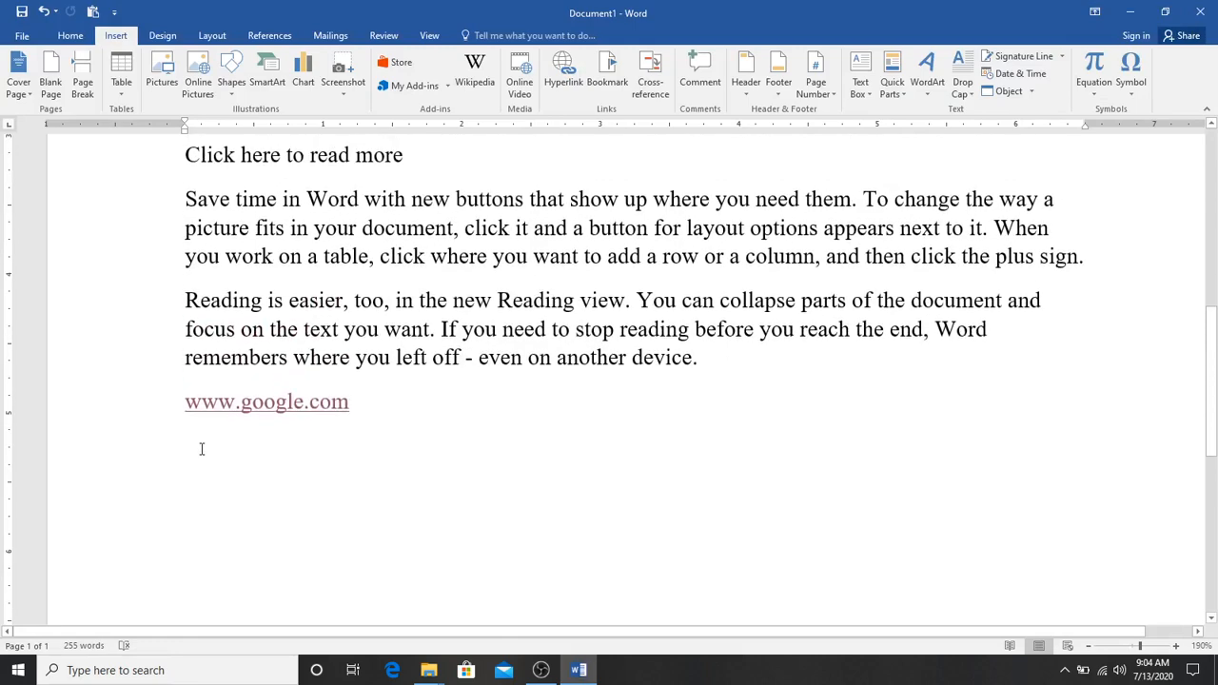
scroll(200, 449, "up", 5)
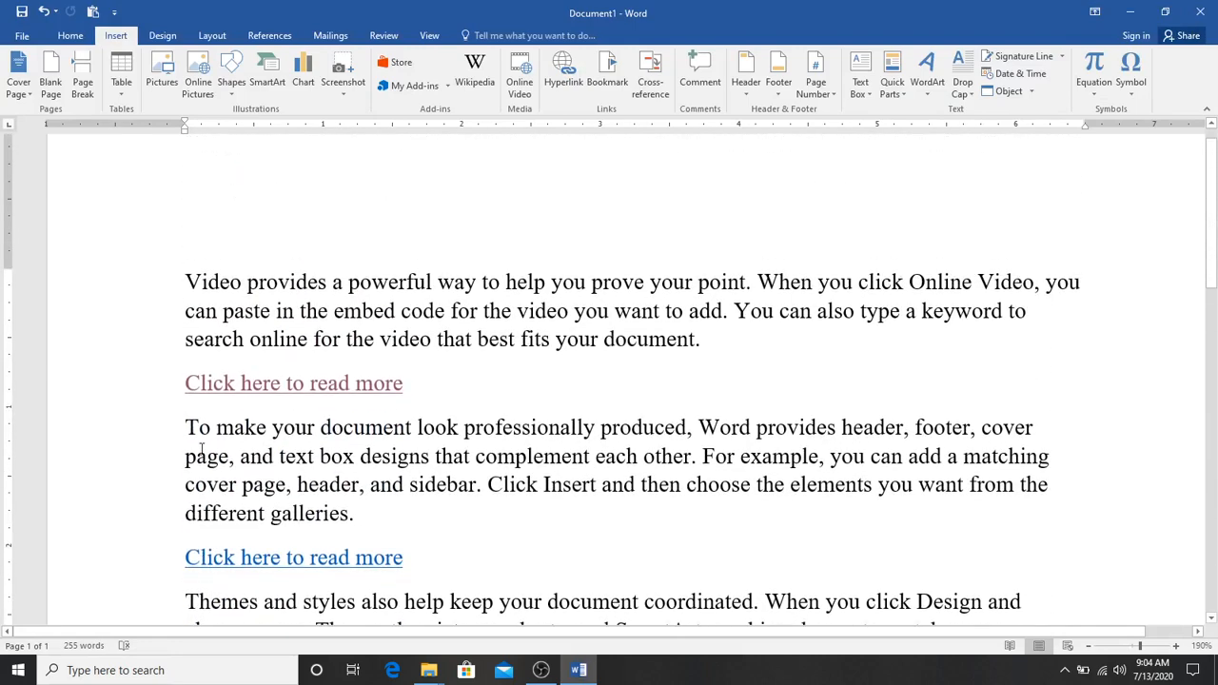
left_click_drag(382, 386, 157, 397)
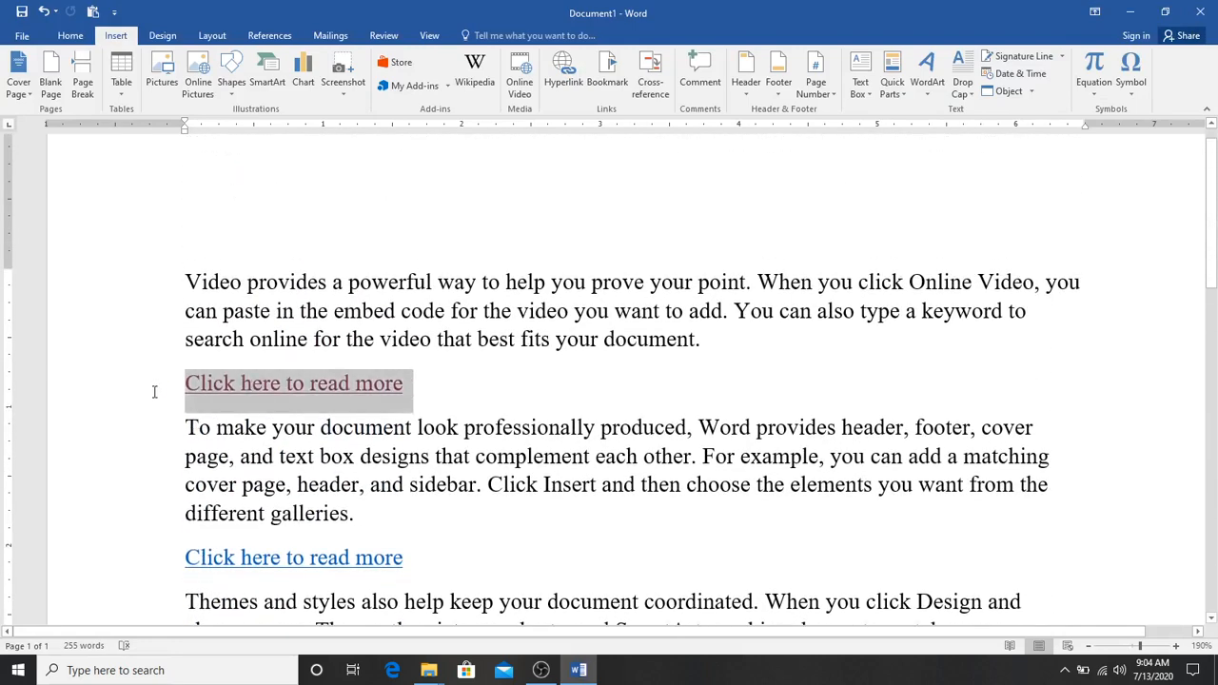
left_click(562, 64)
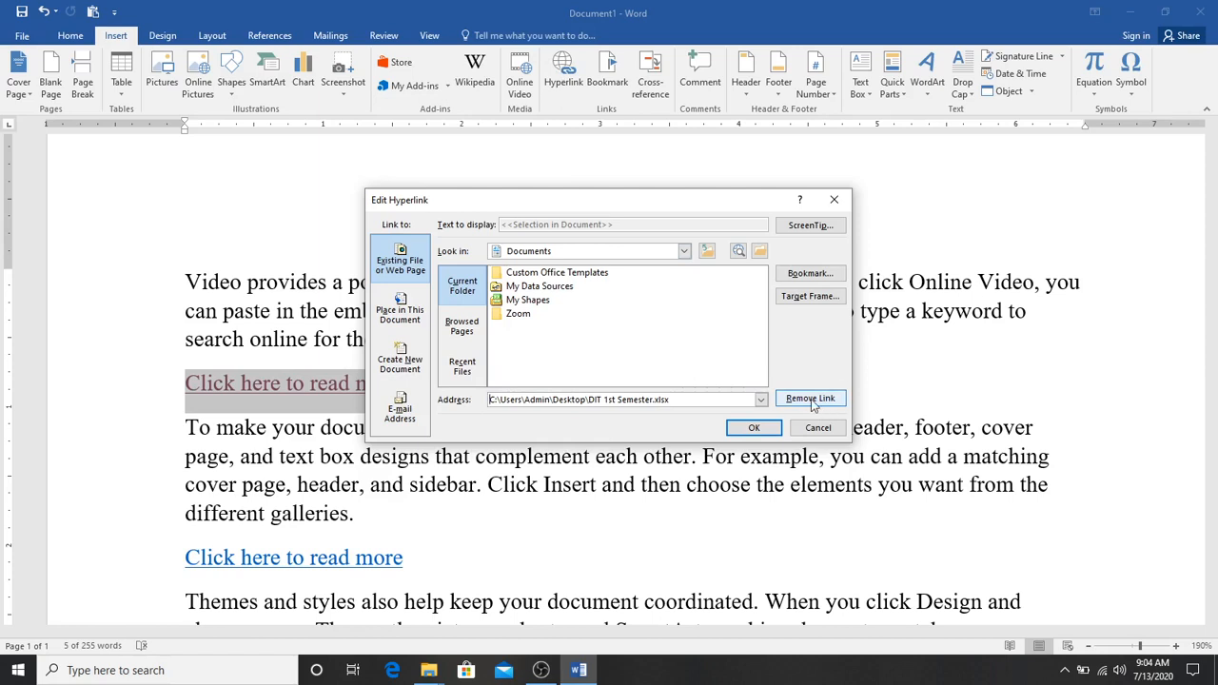
left_click(811, 400)
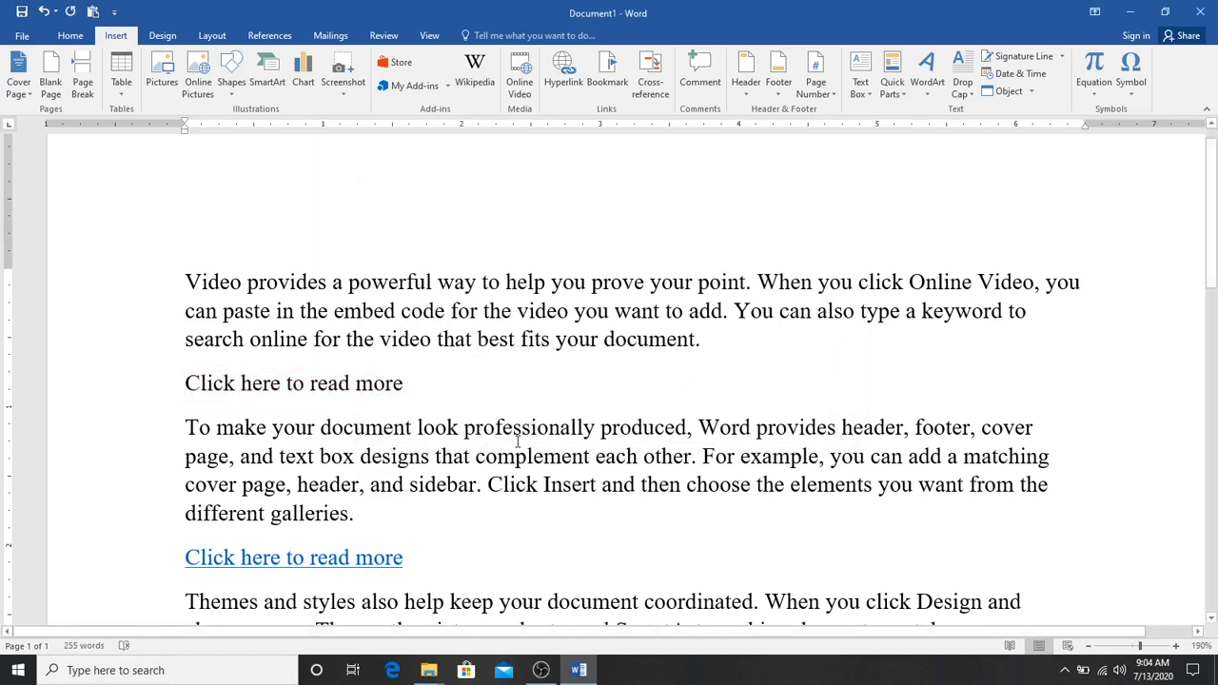
- Remove the hyperlink to the image 1.PNG from the second "Click here to read more" line
scroll(520, 438, "down", 1)
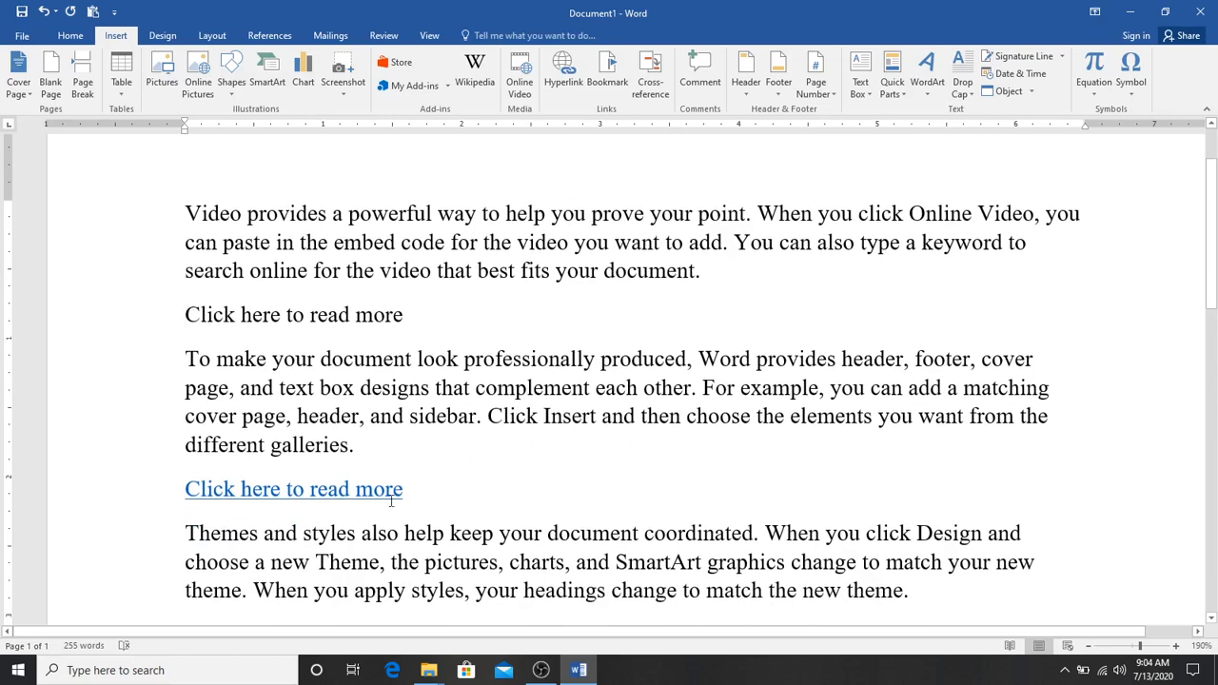
left_click_drag(402, 489, 184, 503)
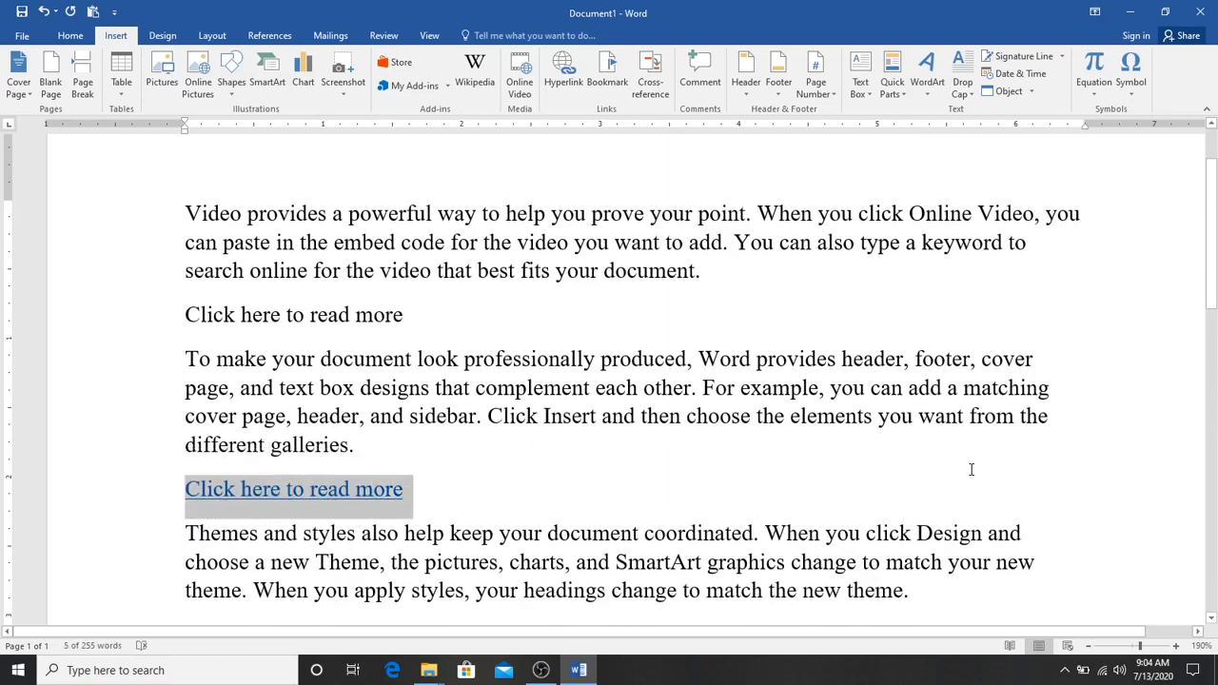
key("ctrl+k")
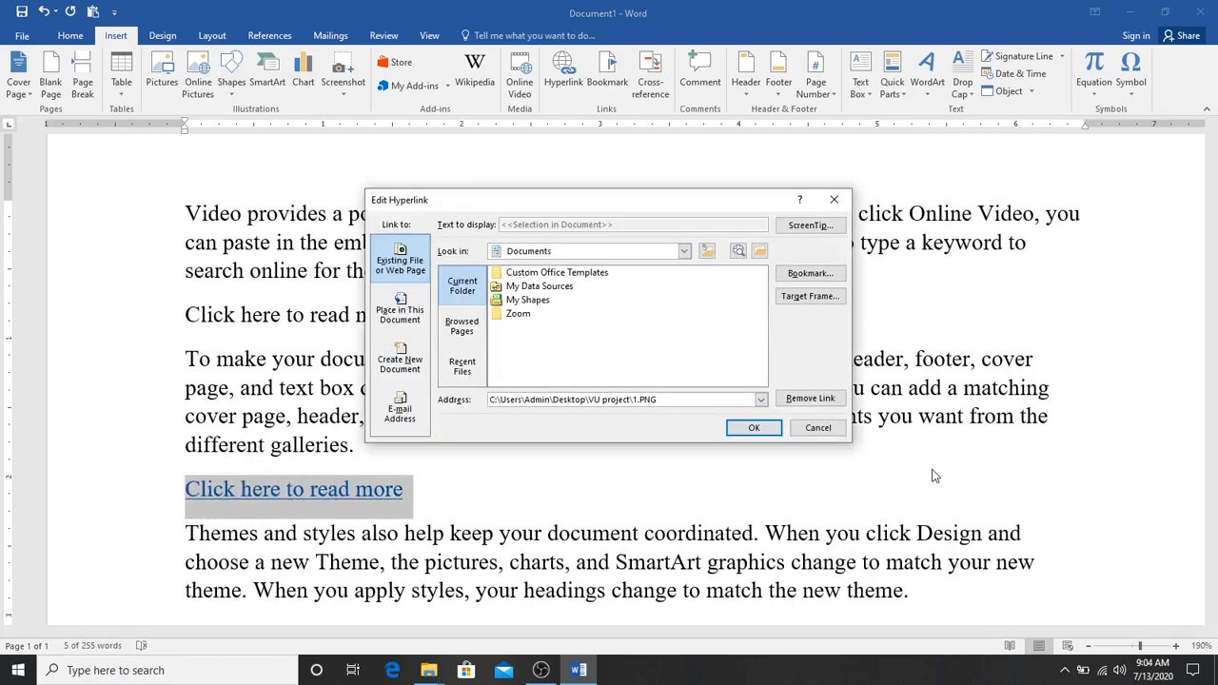
left_click(824, 403)
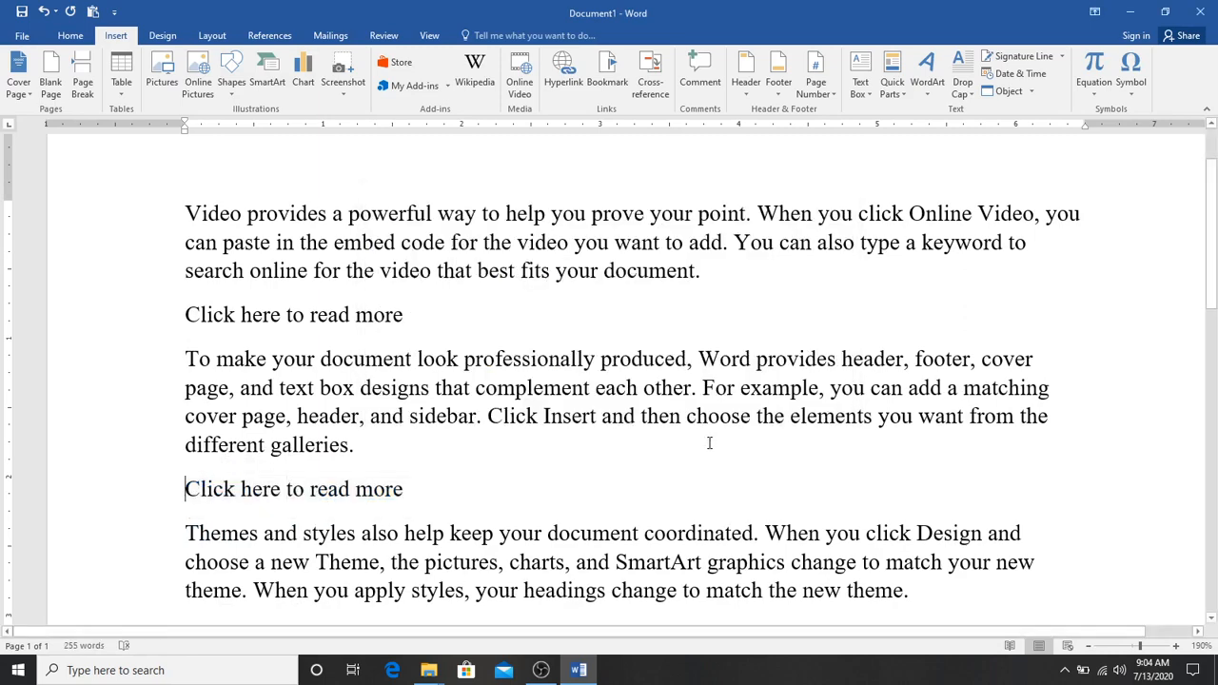
scroll(716, 440, "down", 3)
scroll(716, 440, "down", 2)
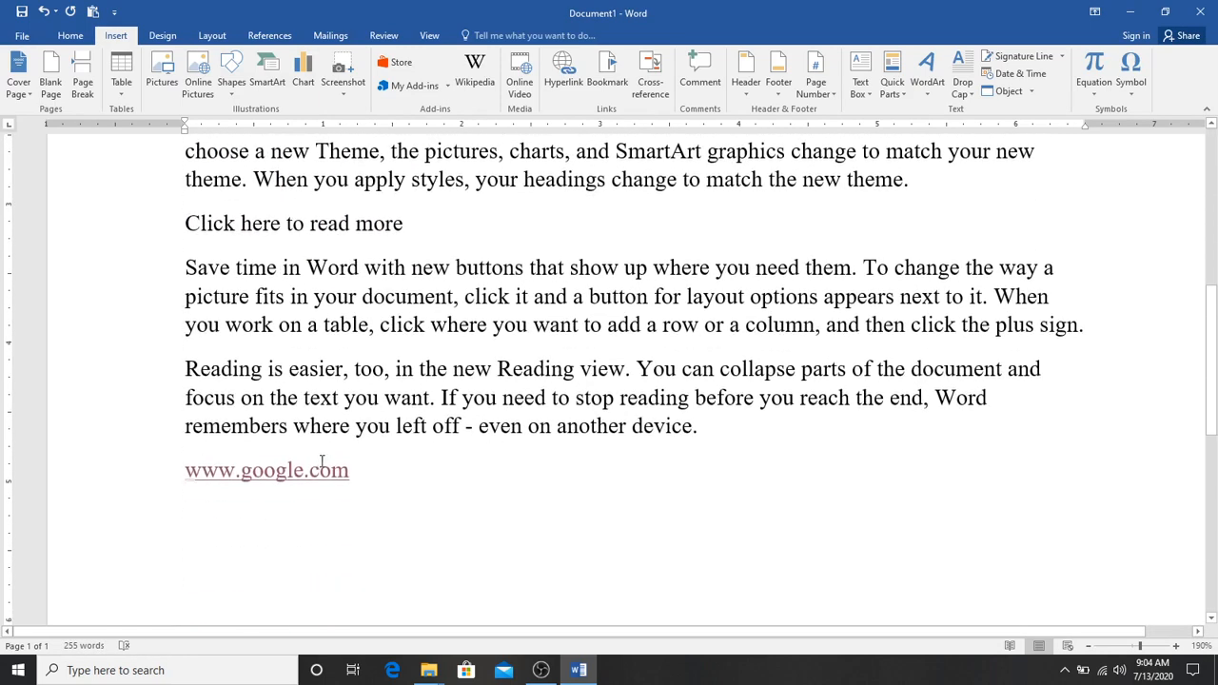
left_click_drag(389, 481, 187, 474)
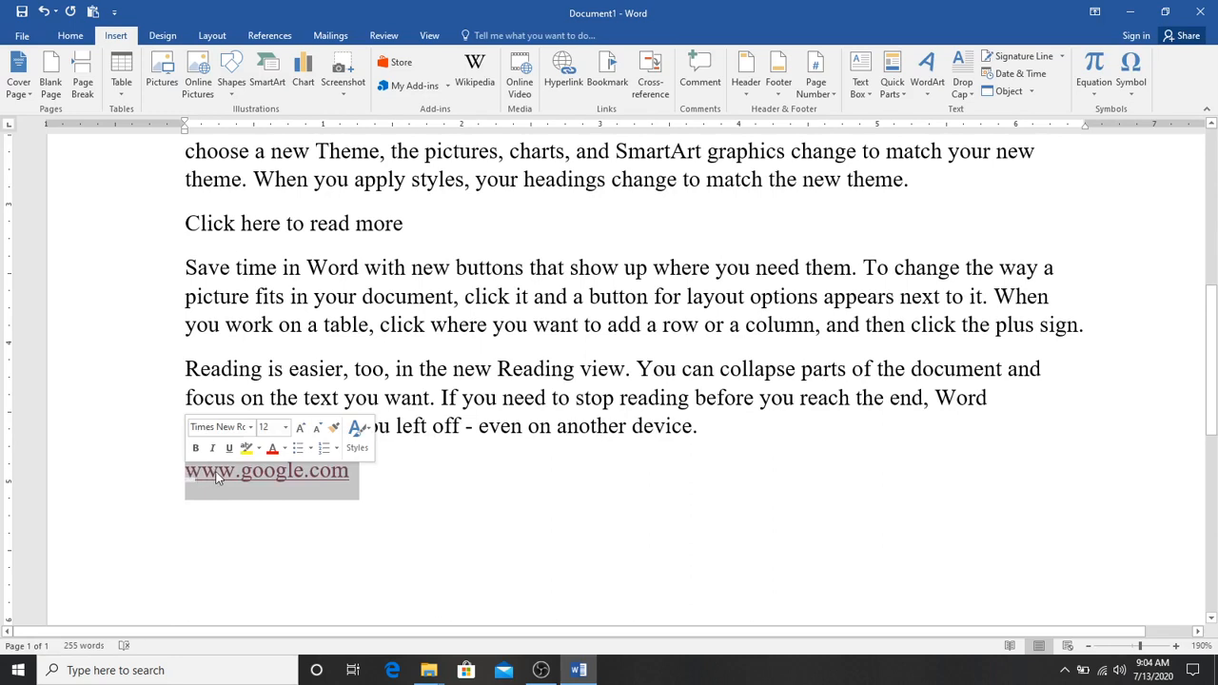
right_click(216, 479)
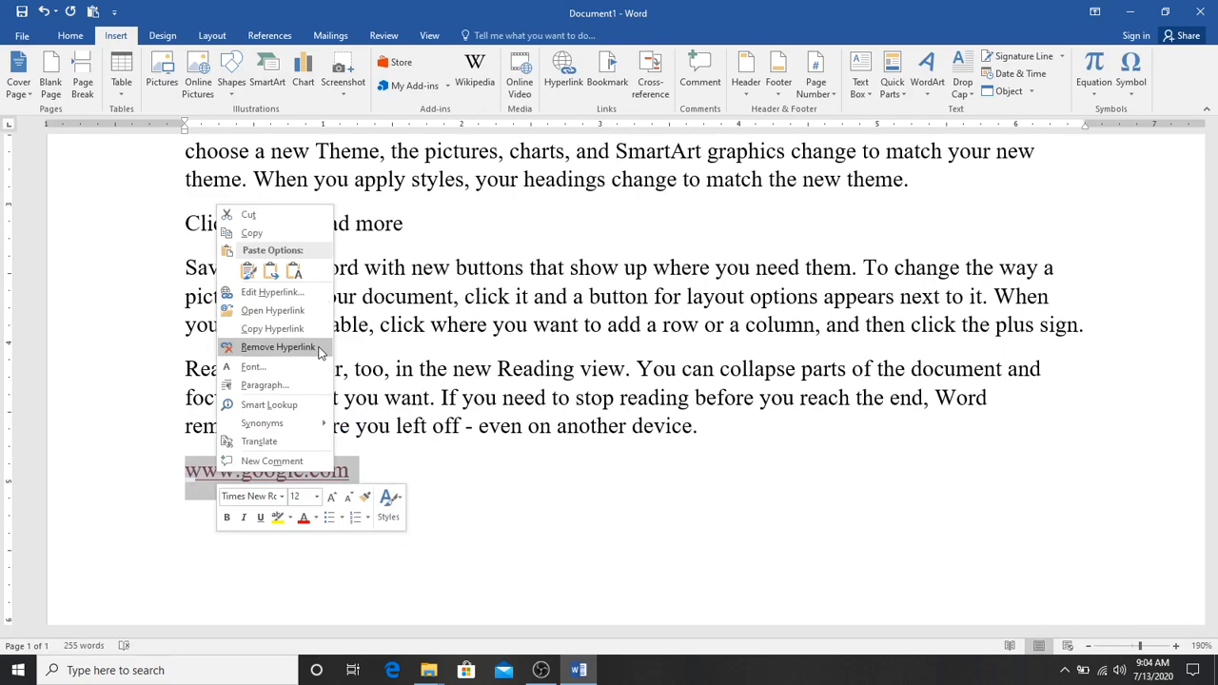
left_click(277, 347)
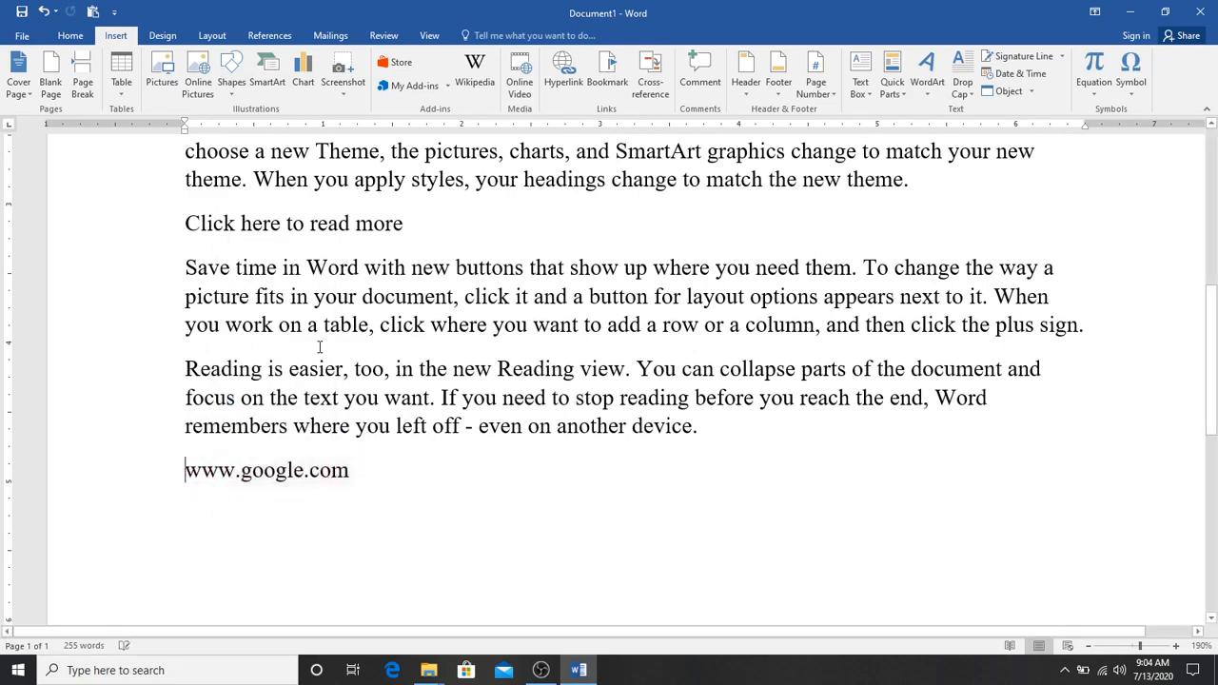
- Delete the entire contents of the document
scroll(349, 518, "up", 1)
scroll(348, 523, "up", 5)
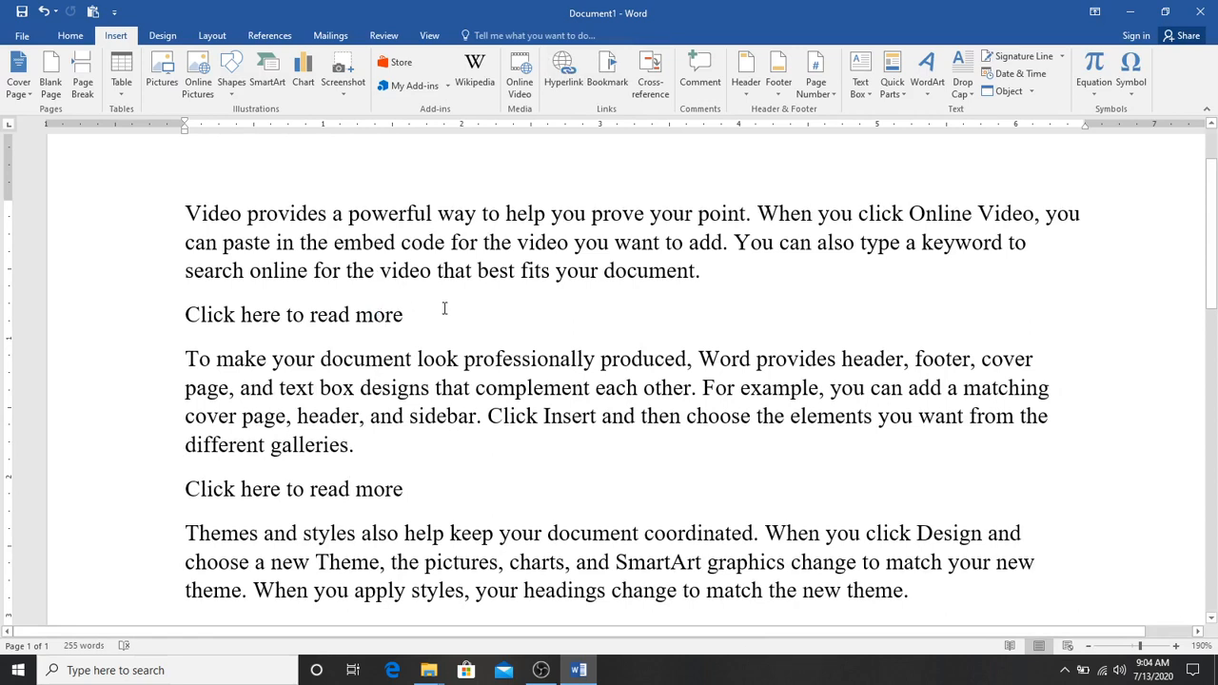
key("ctrl+a")
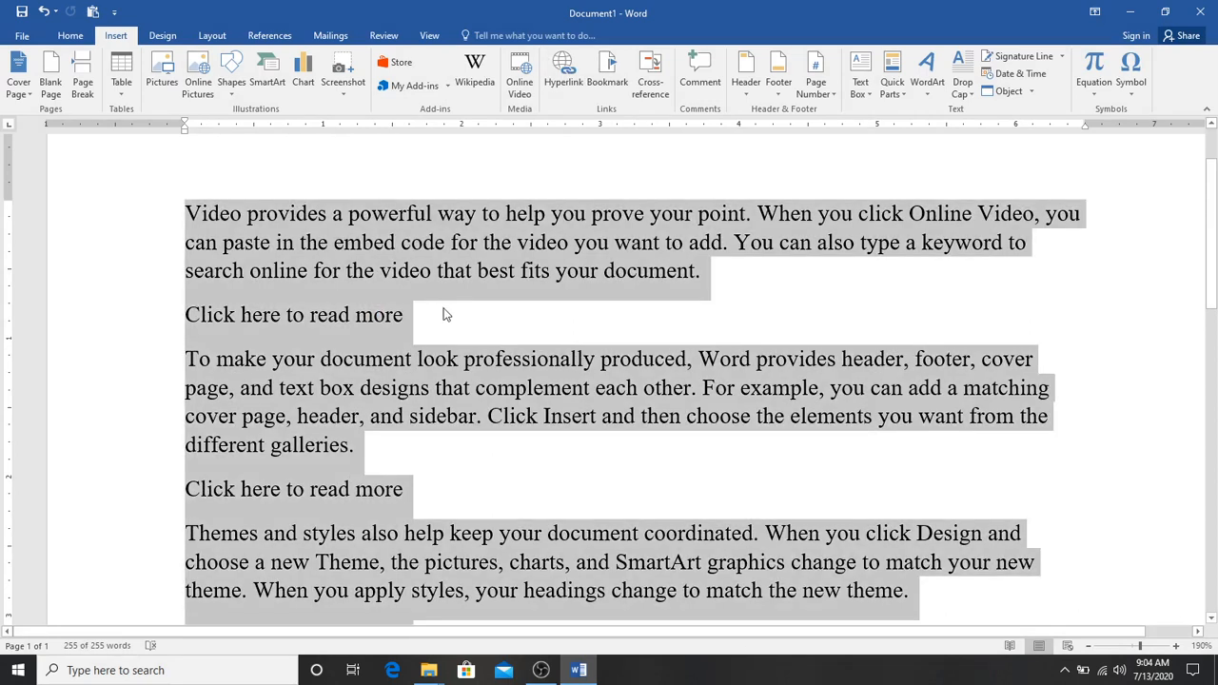
key("Delete")
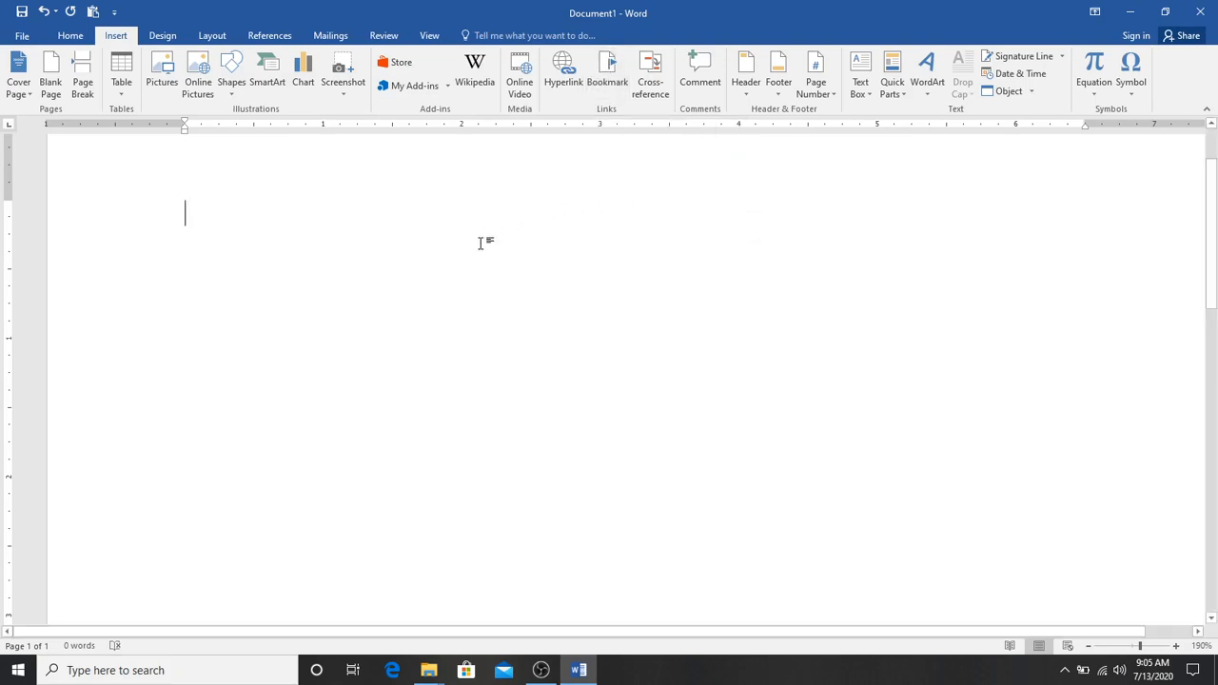
- Zoom out to 170% and insert a page break in the empty document to start a second page
scroll(500, 226, "down", 2)
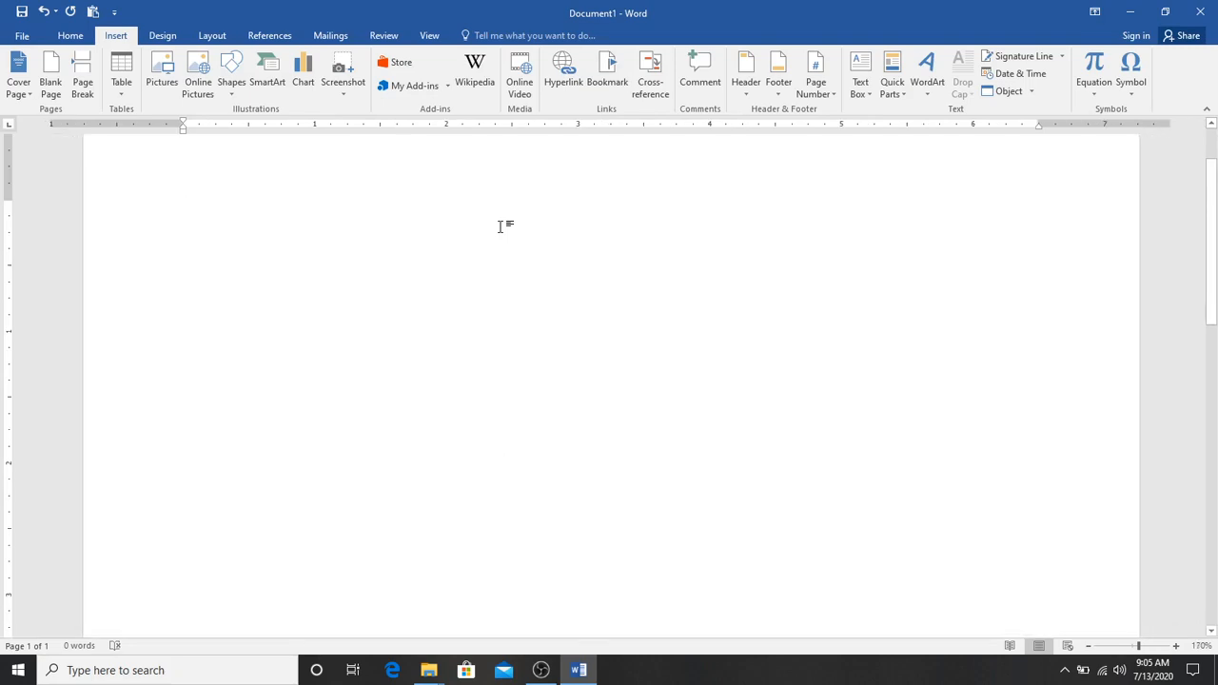
scroll(473, 258, "up", 1)
scroll(473, 258, "down", 2)
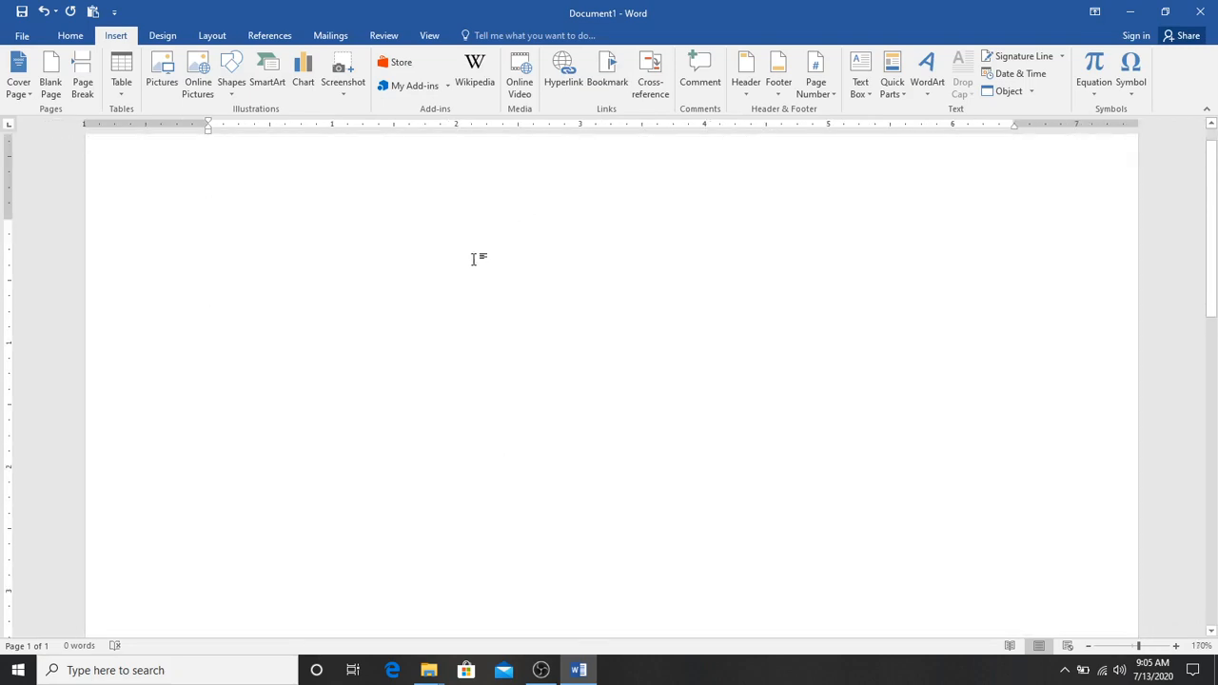
scroll(473, 258, "up", 1)
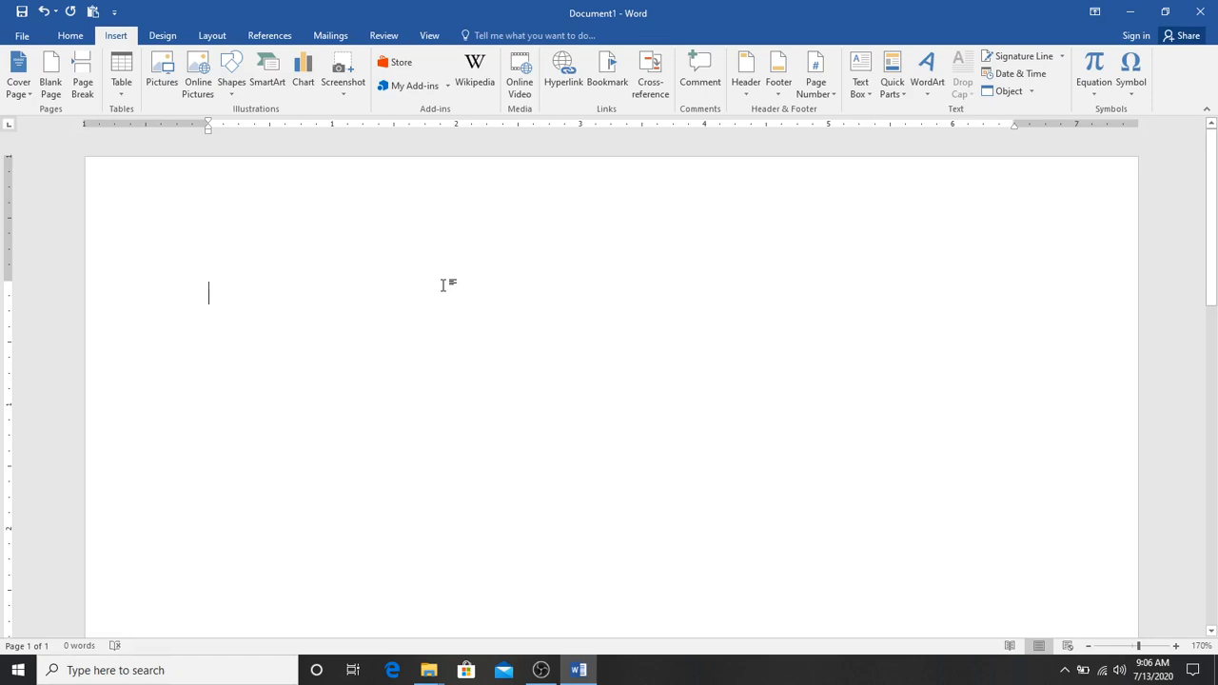
key("ctrl+Return")
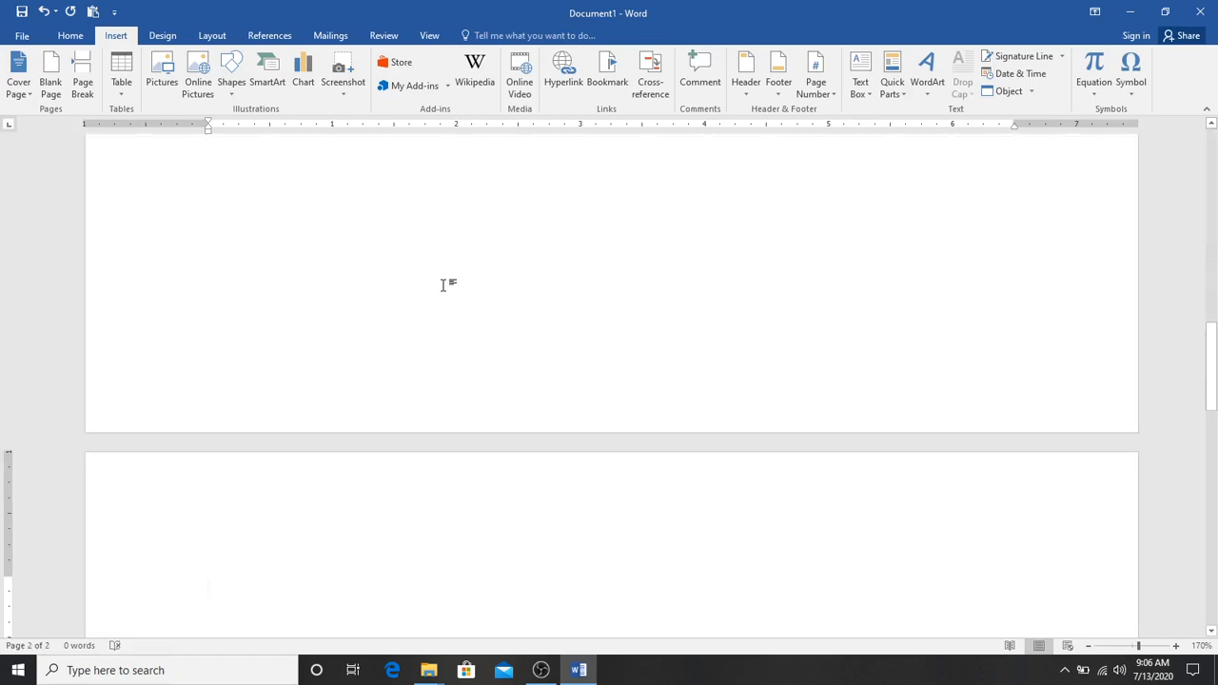
scroll(442, 286, "down", 3)
scroll(462, 381, "down", 1)
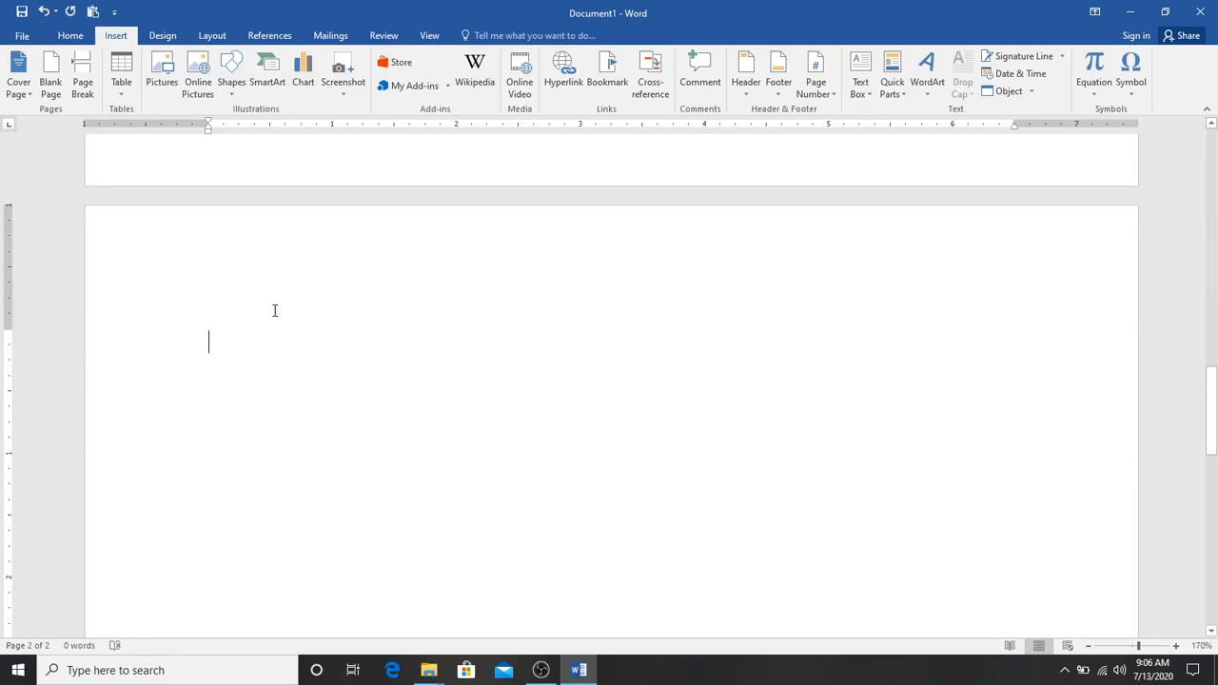
- Enter the heading "MS Word" on the second page and generate sample text below it with =rand(30)
type("MS Word")
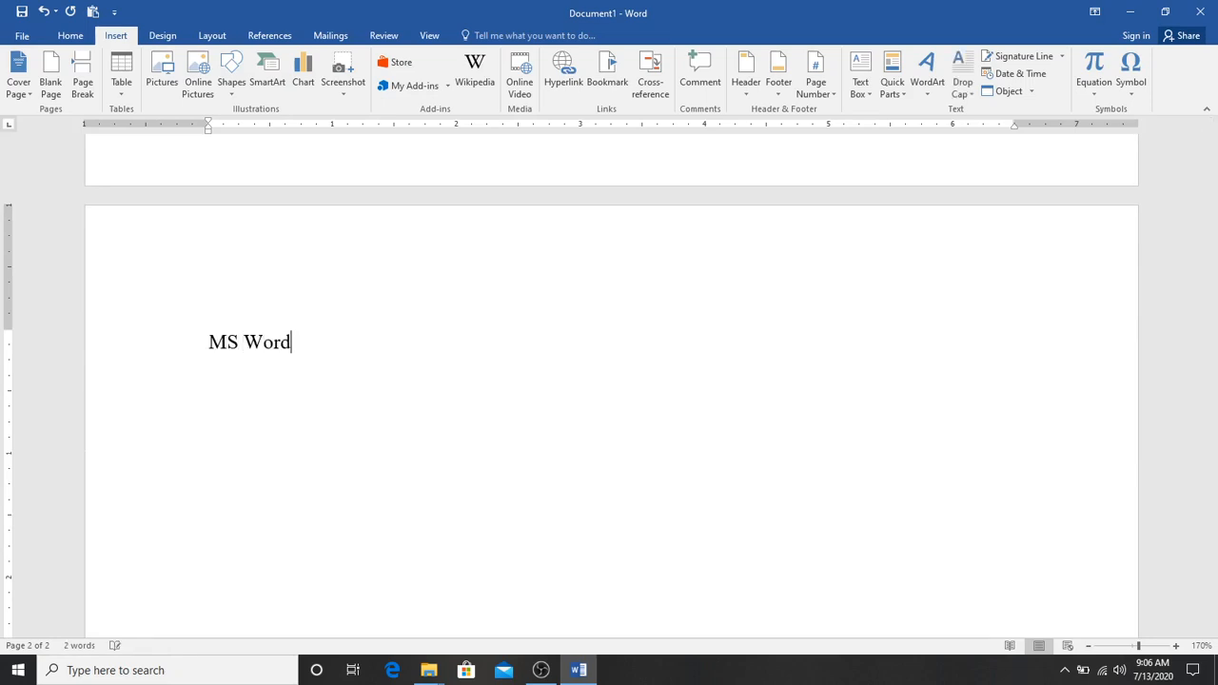
key("Return")
type("=rand(30)")
key("Return")
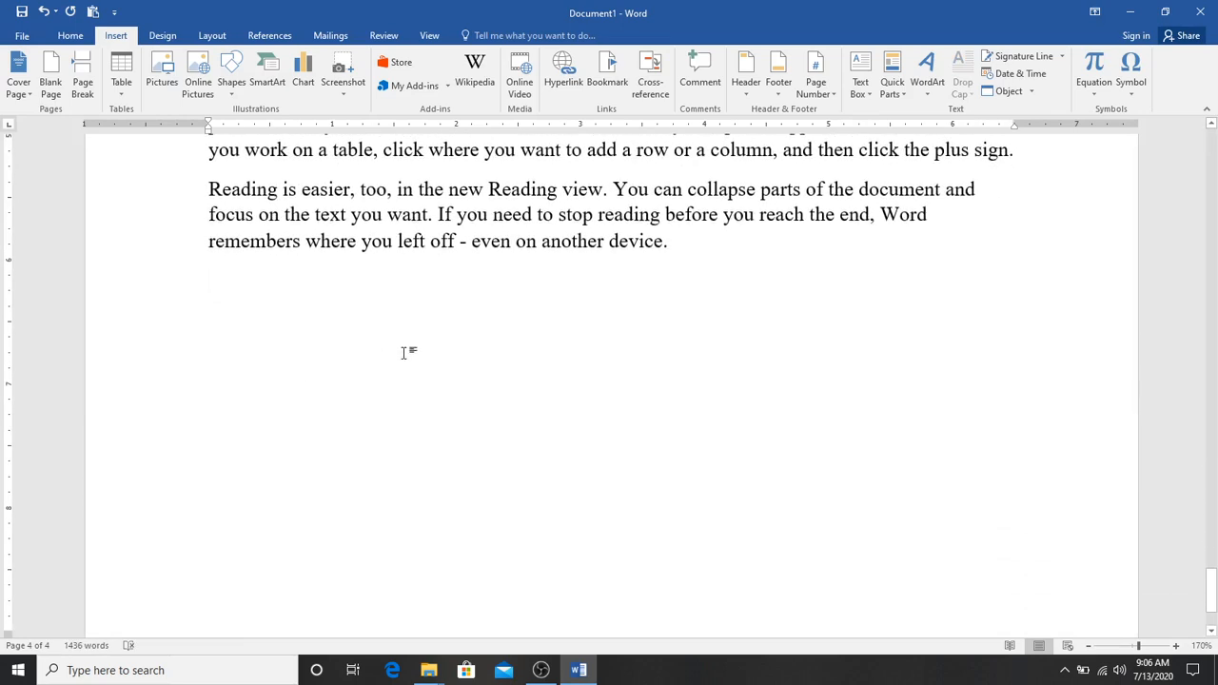
- Enter the heading "MS Excel" after the sample text and generate more text below it with =rand(23)
type("Ms")
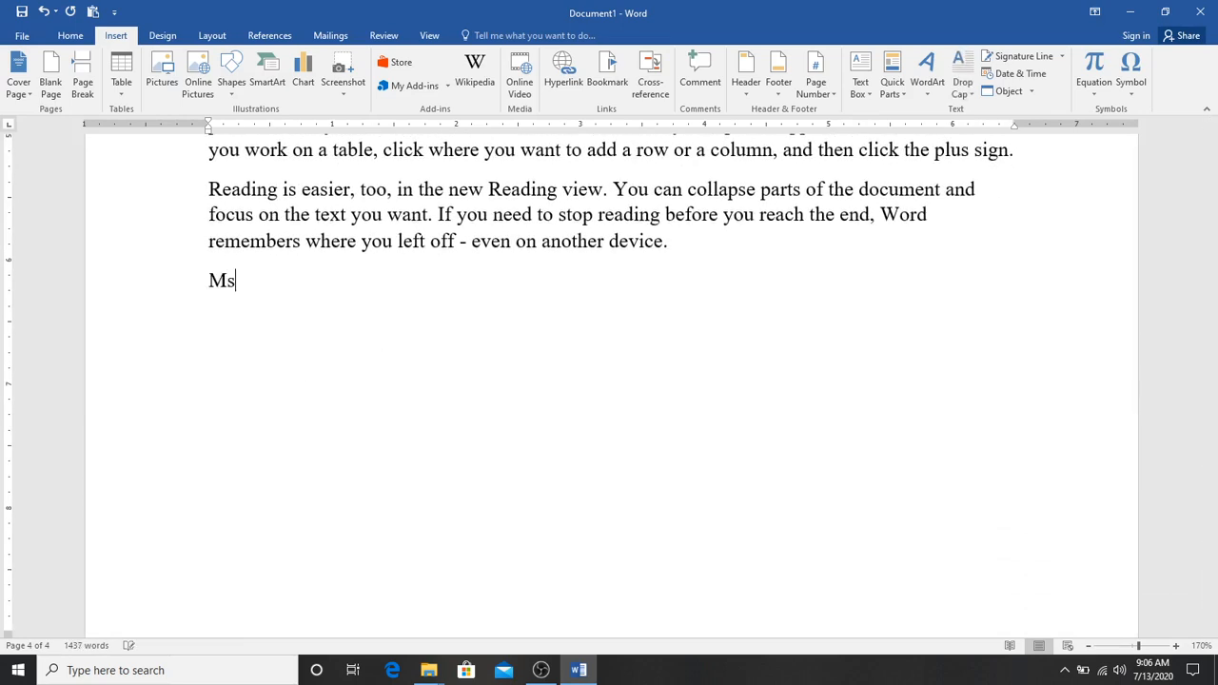
key("BackSpace")
type("S Excel")
key("Return")
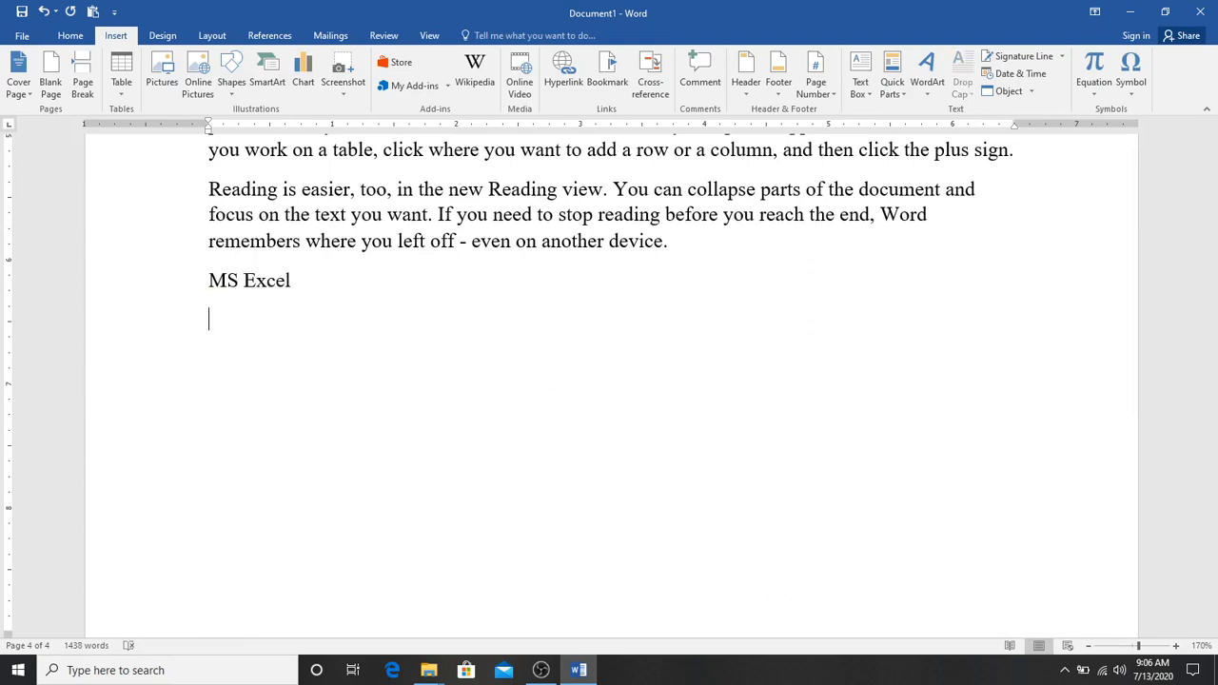
type("=rand(23)")
key("Return")
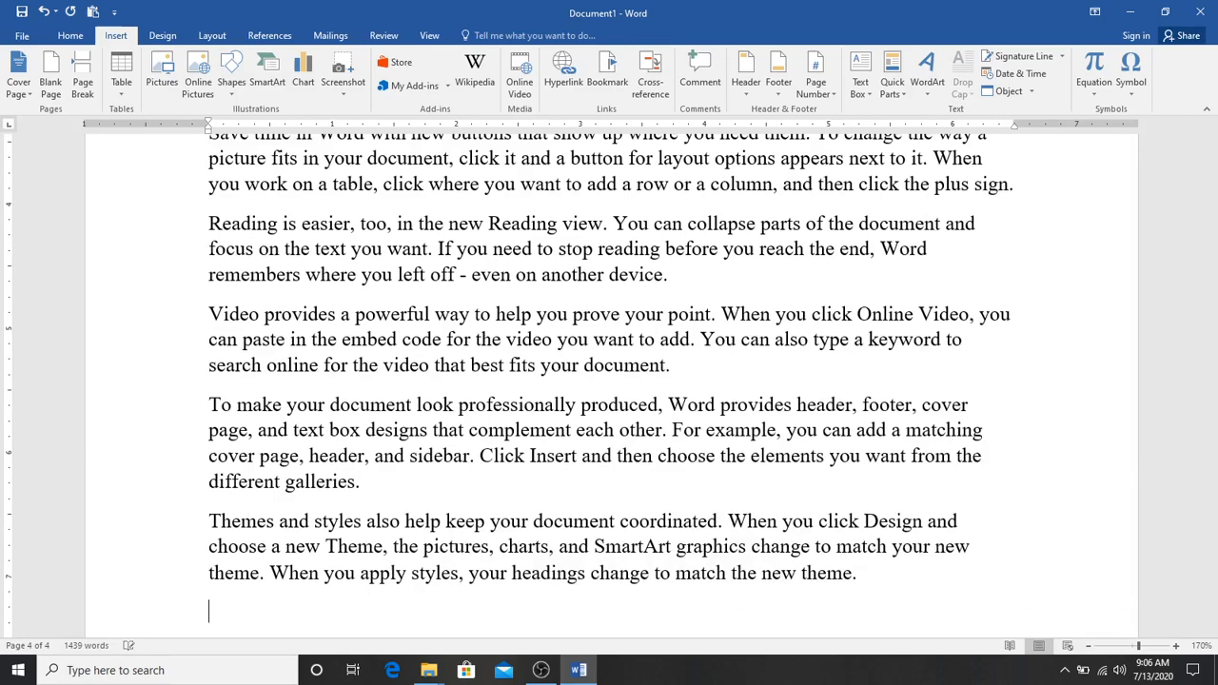
- Enter the heading "MS Power Point" after the Excel section and generate sample text below it with =rand()
type("Ms")
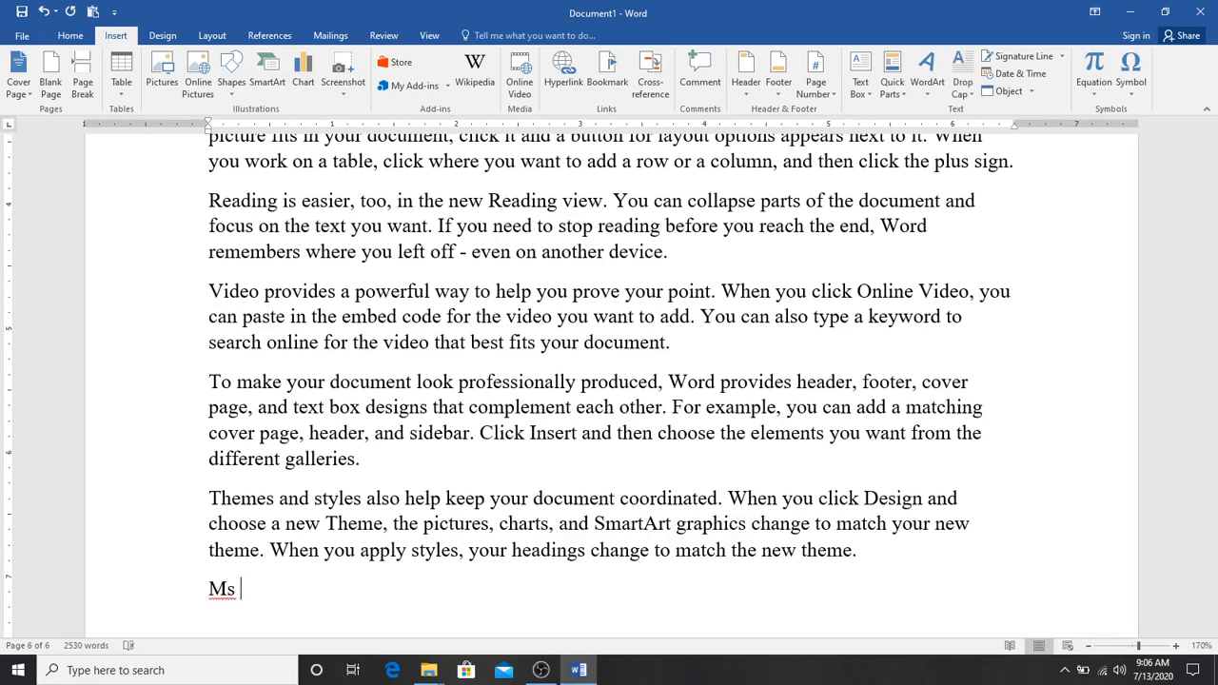
key("BackSpace")
type("s")
type("S Power")
type(" Point")
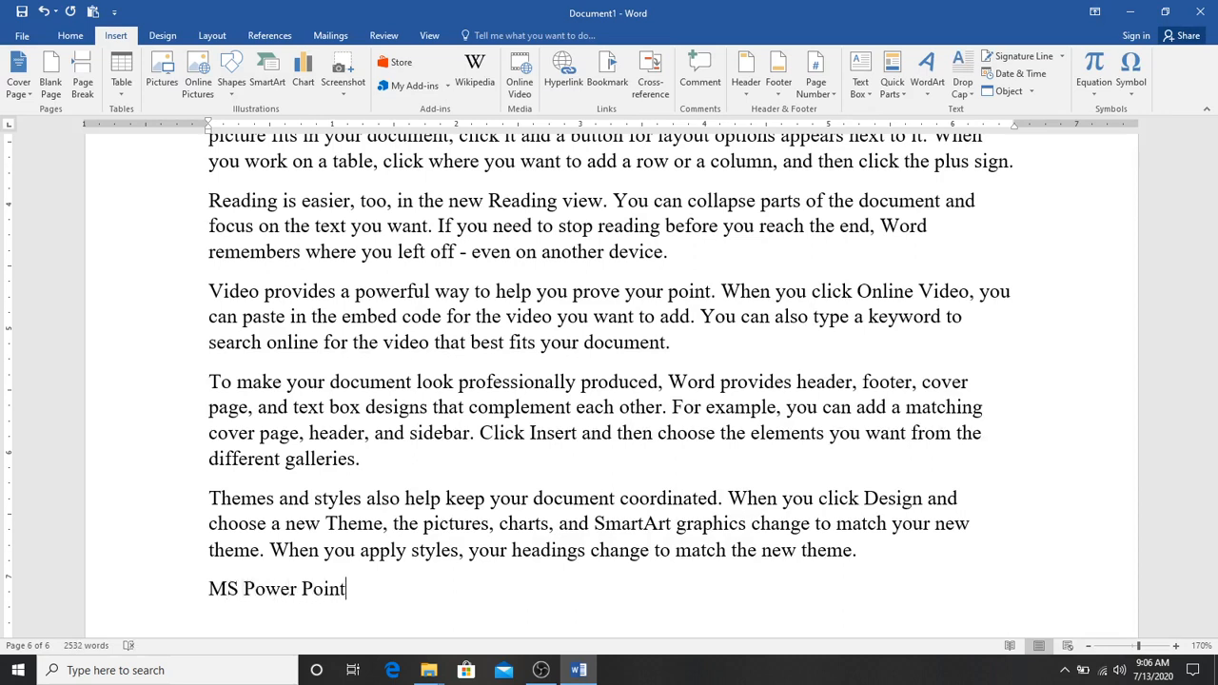
key("Return")
type("=rand()")
key("Return")
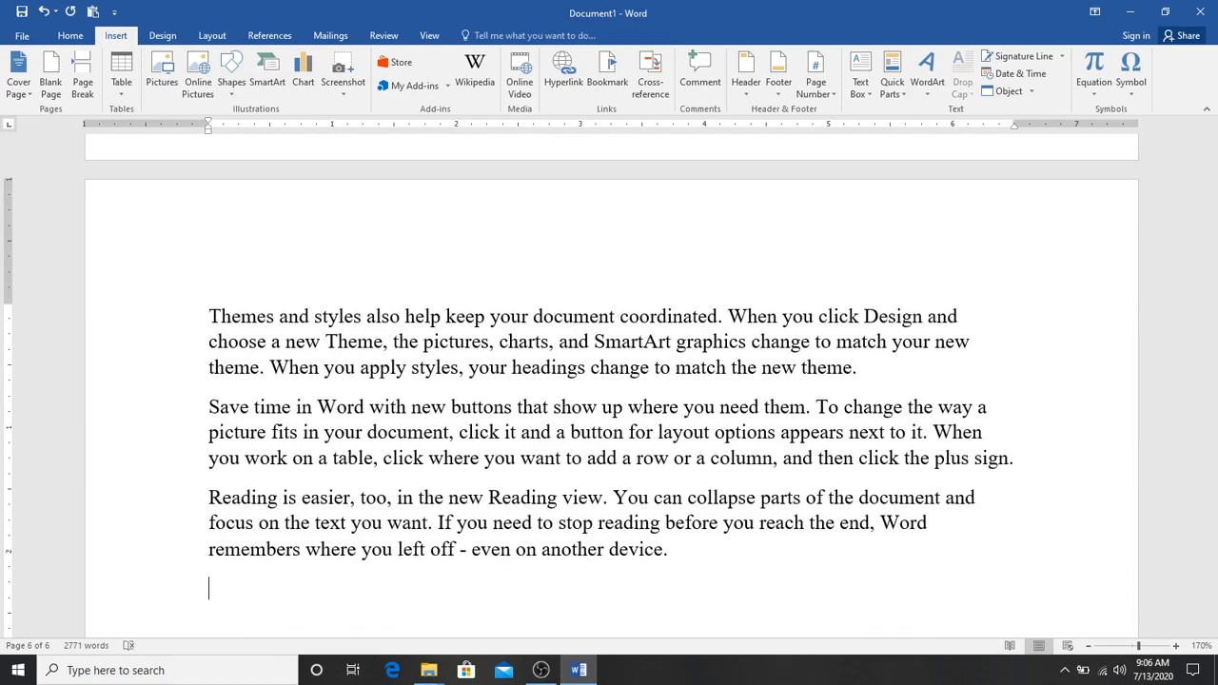
- Select the MS Word heading on the second page and open the Bookmark dialog for it
left_click_drag(1209, 559, 1209, 198)
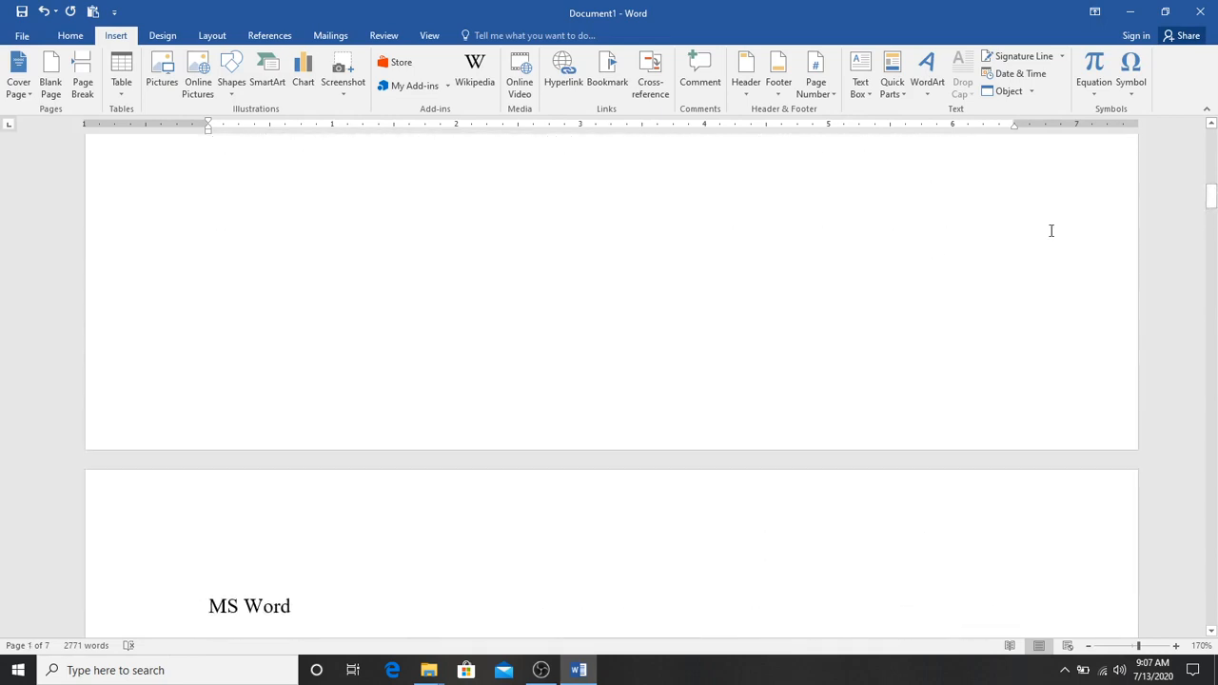
left_click_drag(1210, 196, 1214, 214)
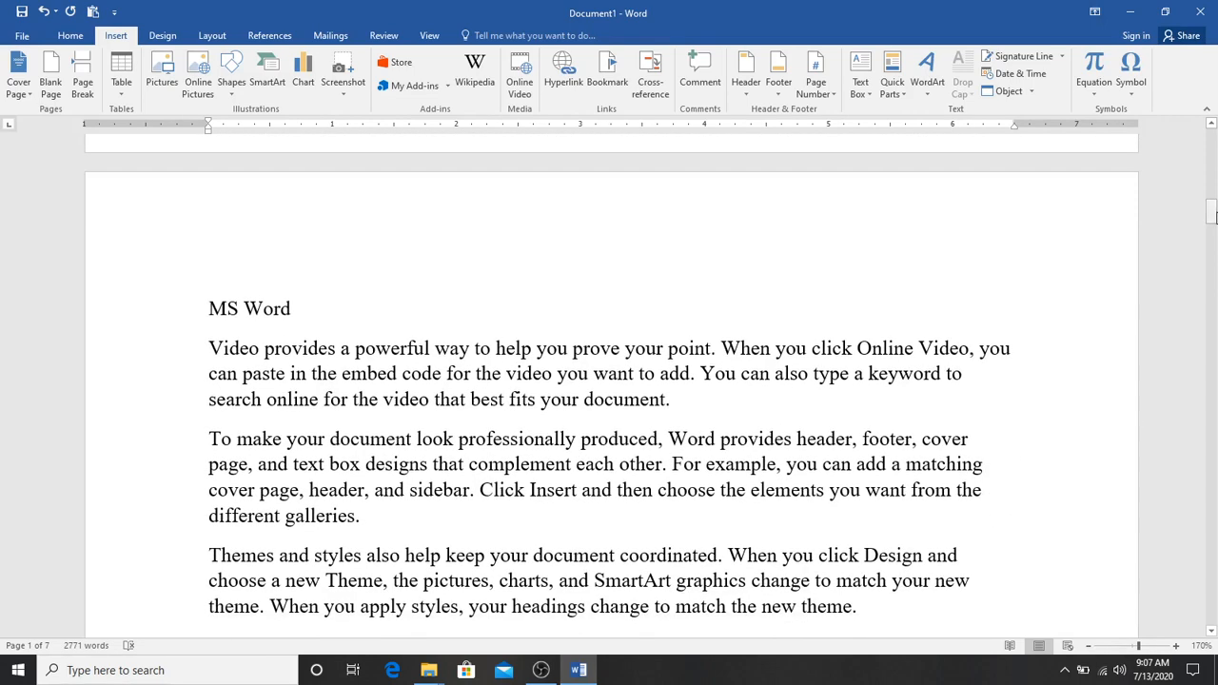
left_click_drag(303, 307, 208, 306)
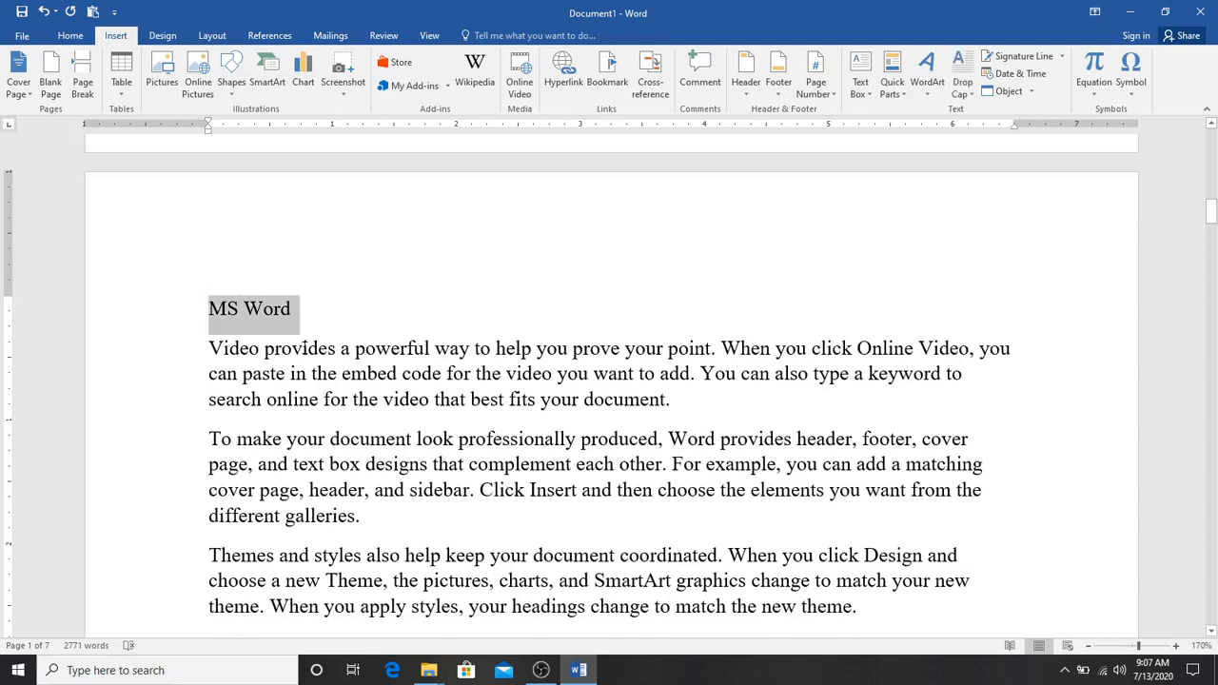
left_click(297, 308)
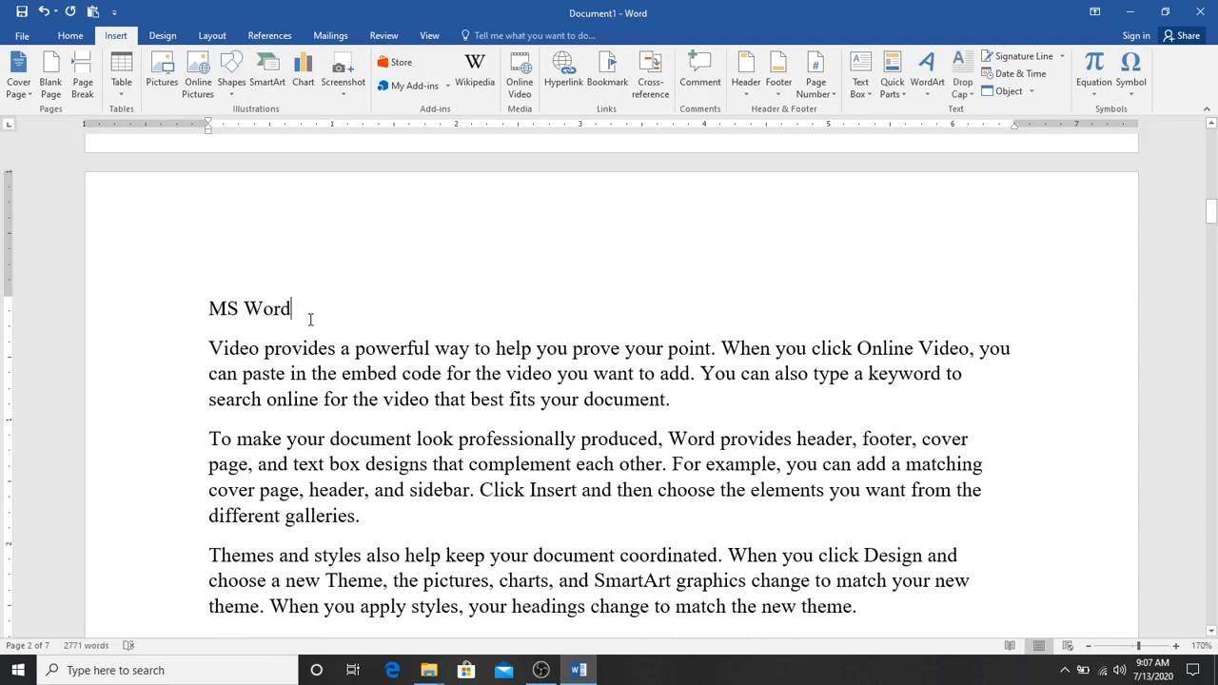
mouse_move(1211, 215)
left_mouse_down()
mouse_move(1211, 317)
mouse_move(1211, 200)
left_mouse_up()
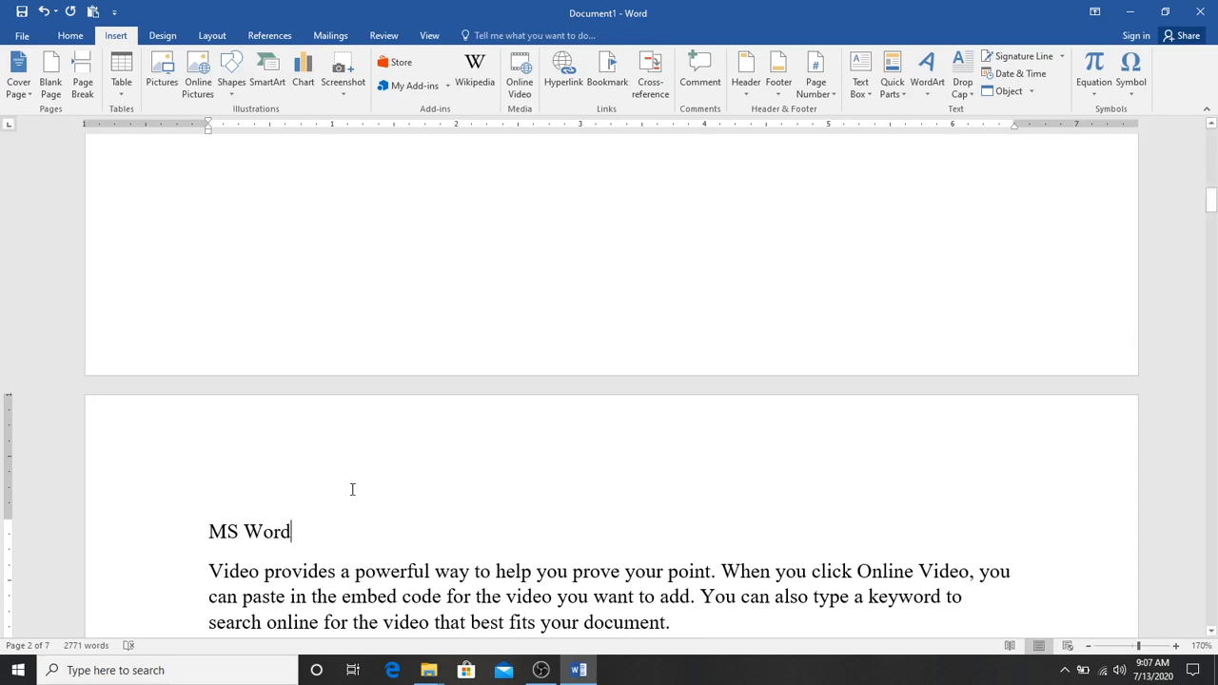
scroll(376, 479, "down", 3)
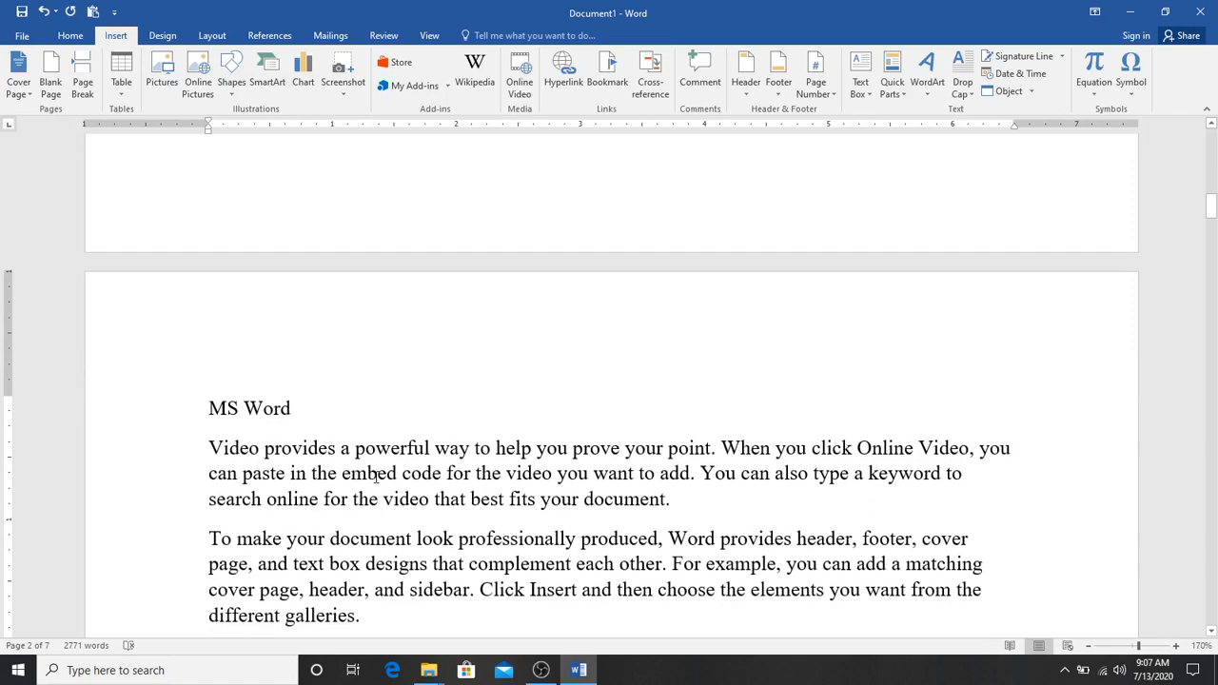
scroll(345, 454, "down", 1)
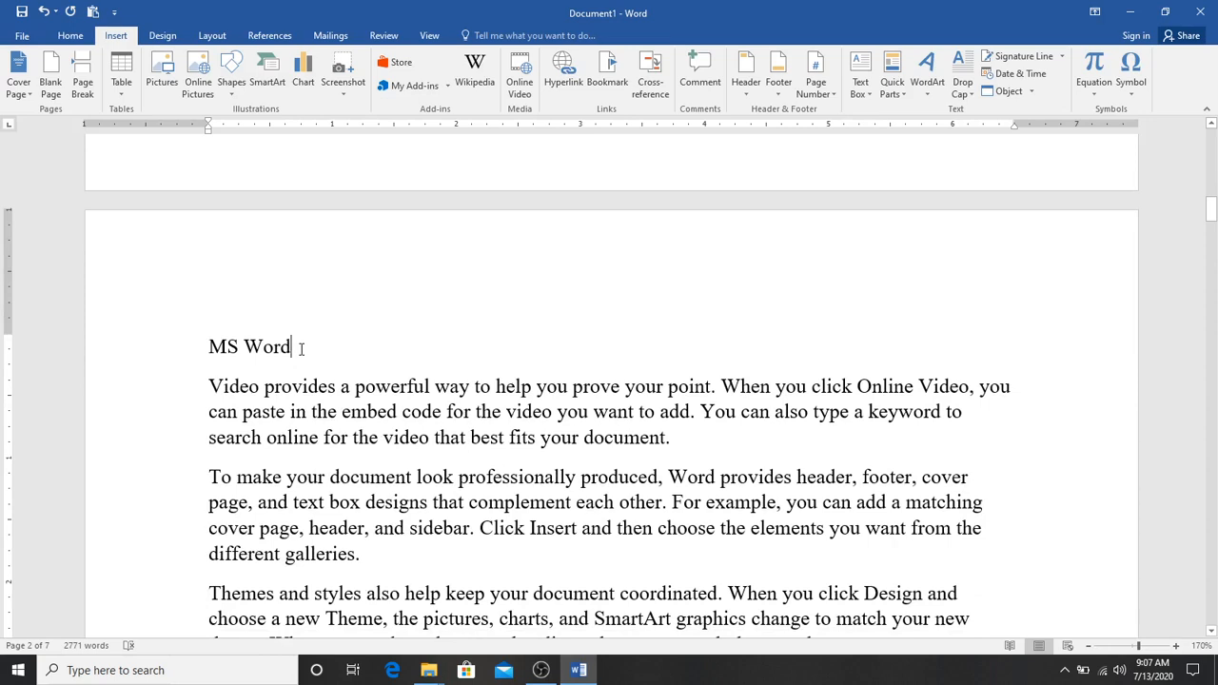
left_click_drag(300, 348, 206, 348)
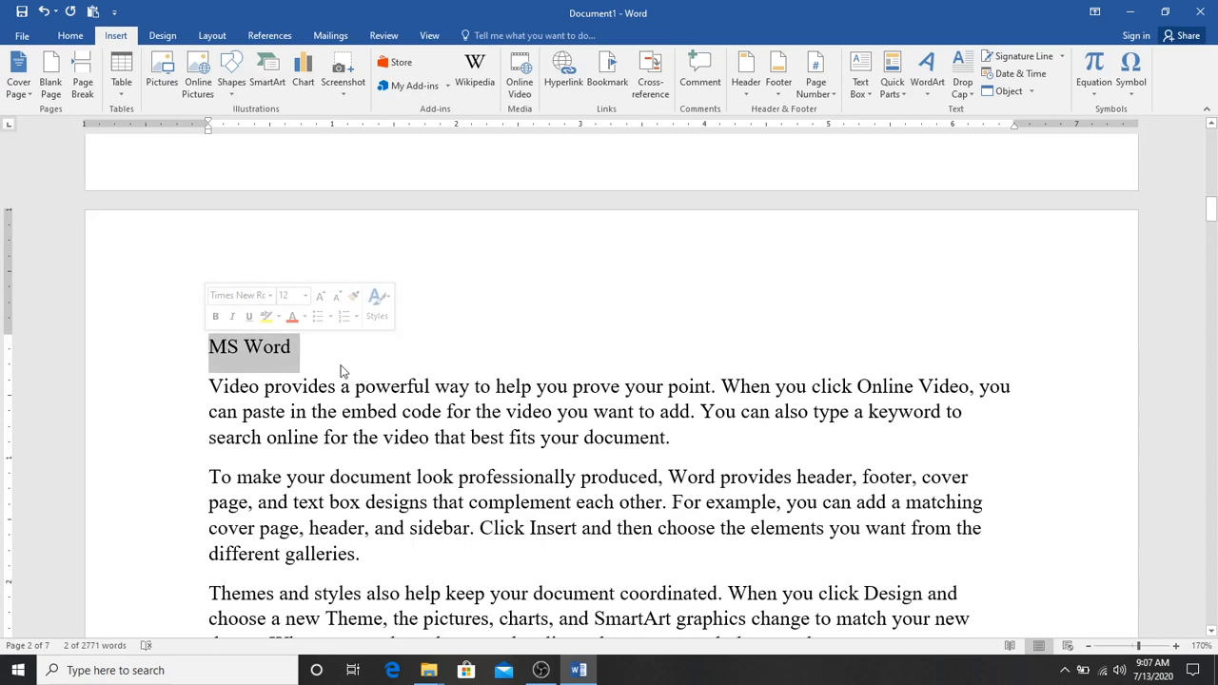
left_click(295, 347)
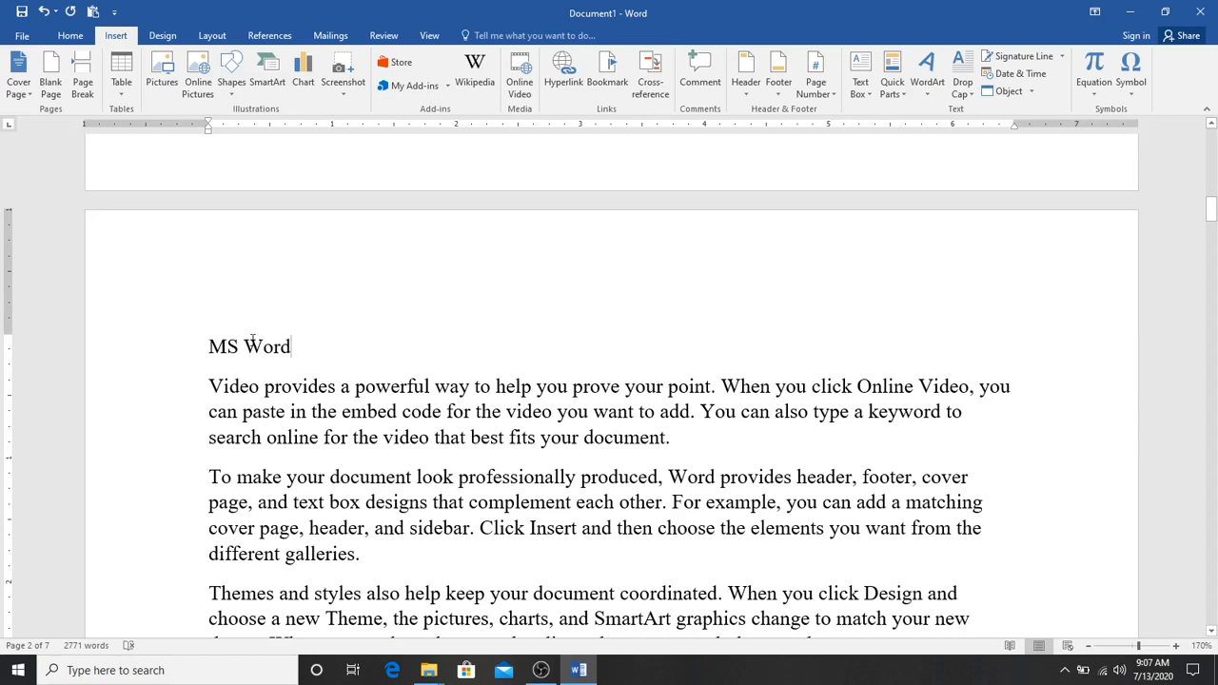
triple_click(296, 347)
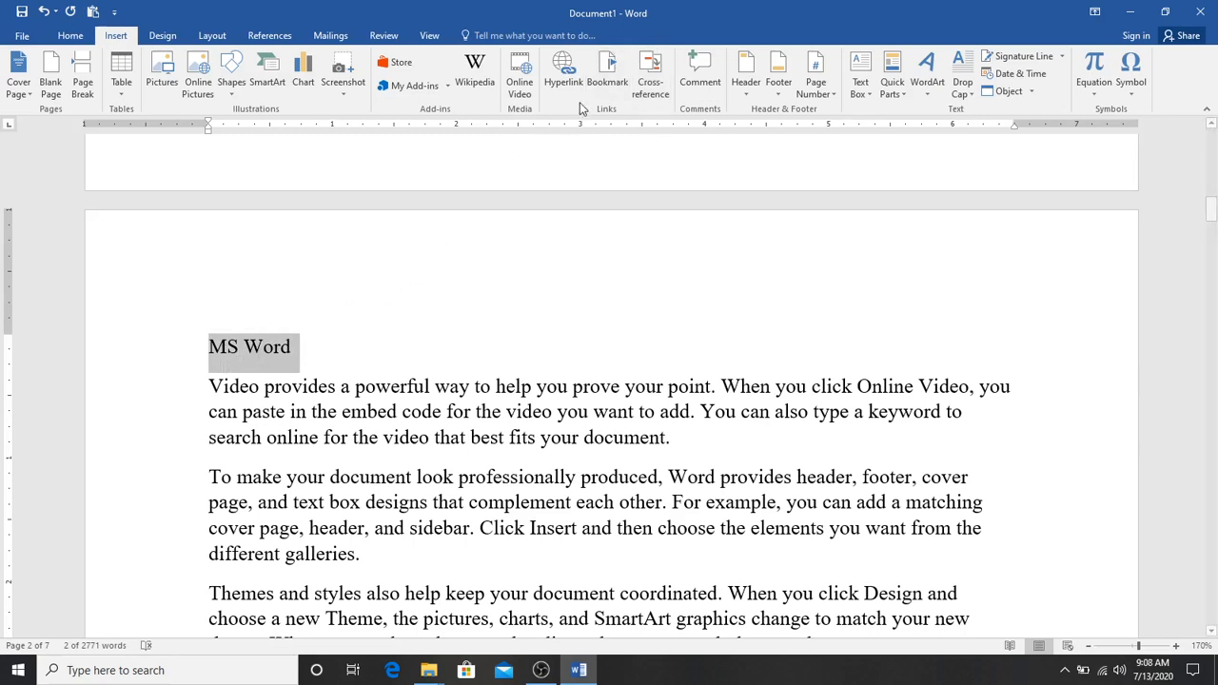
left_click(606, 68)
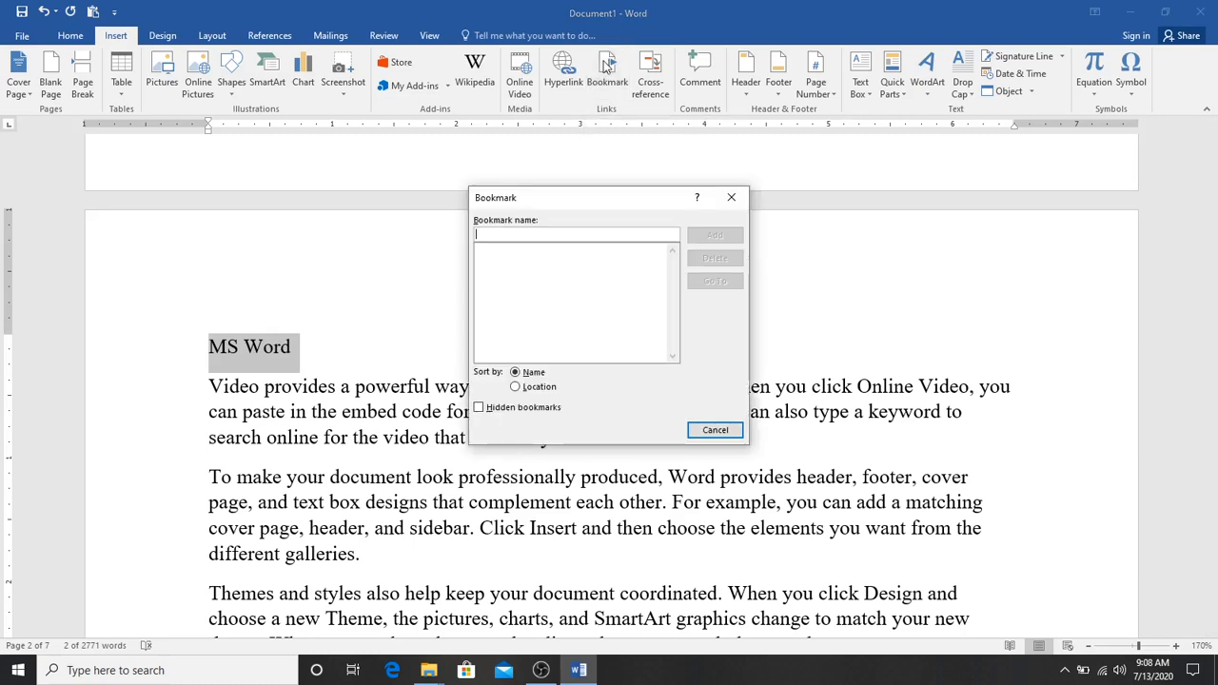
left_click_drag(590, 197, 575, 211)
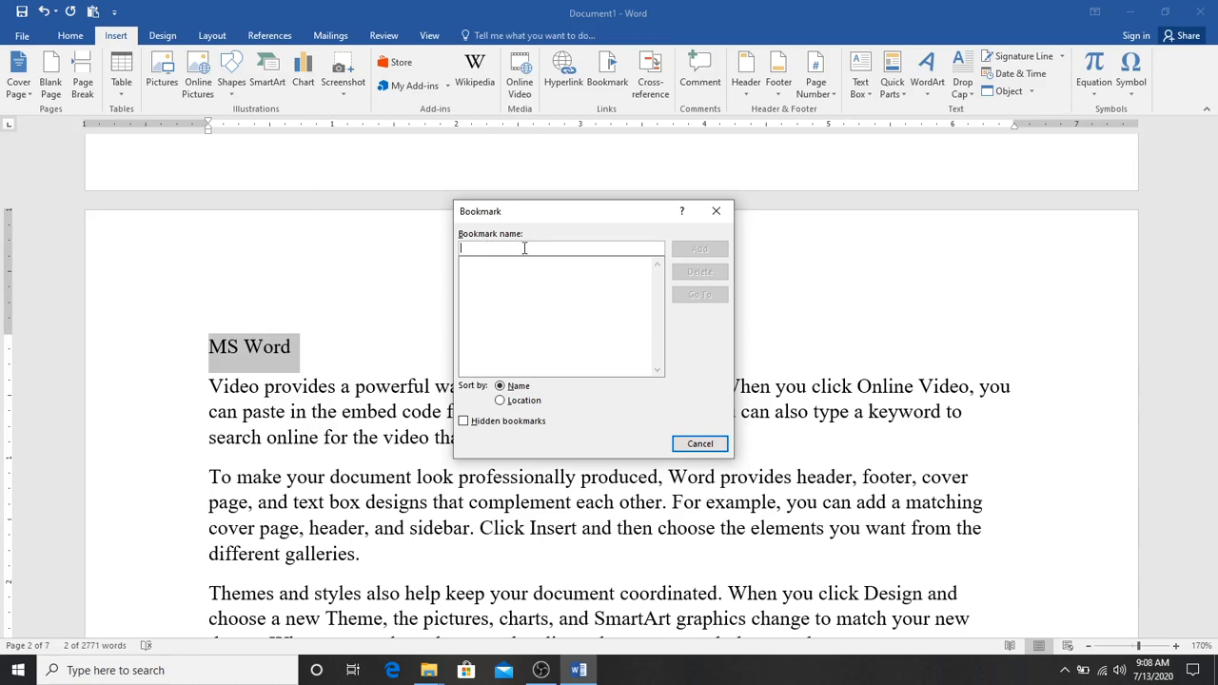
- Try a bookmark name starting with digits, "123", and one containing a space, "ms wo", without adding either
type("123")
key("BackSpace")
key("BackSpace")
key("BackSpace")
type("ms")
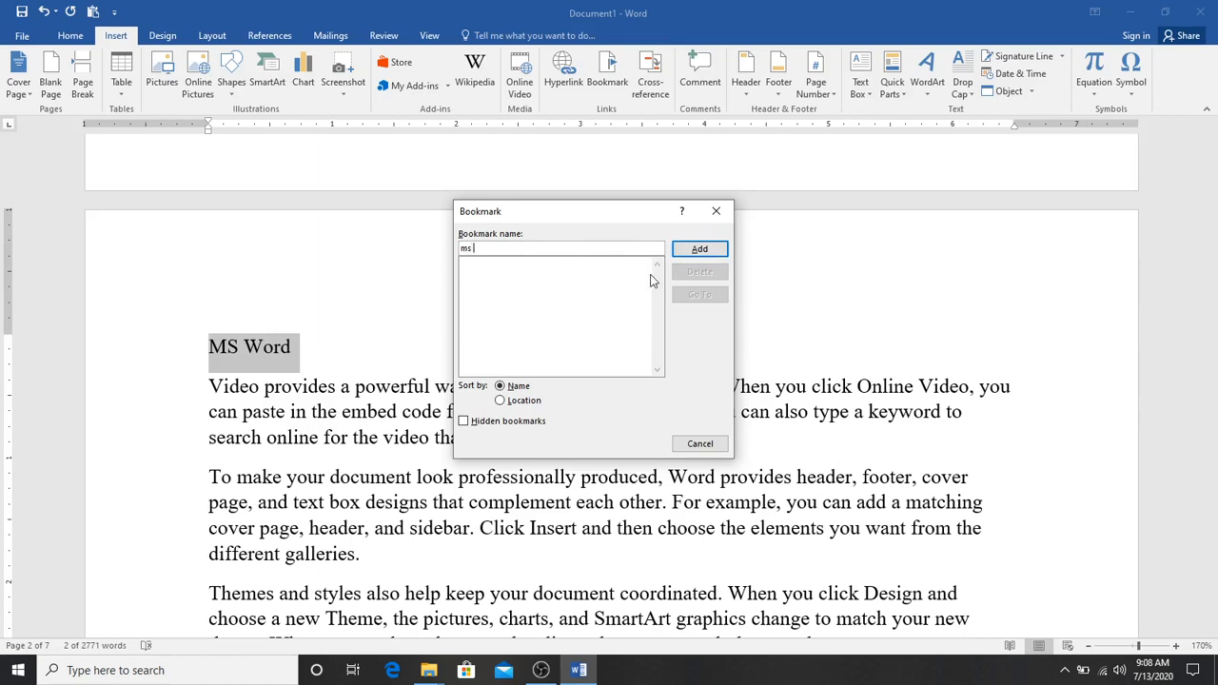
type("w")
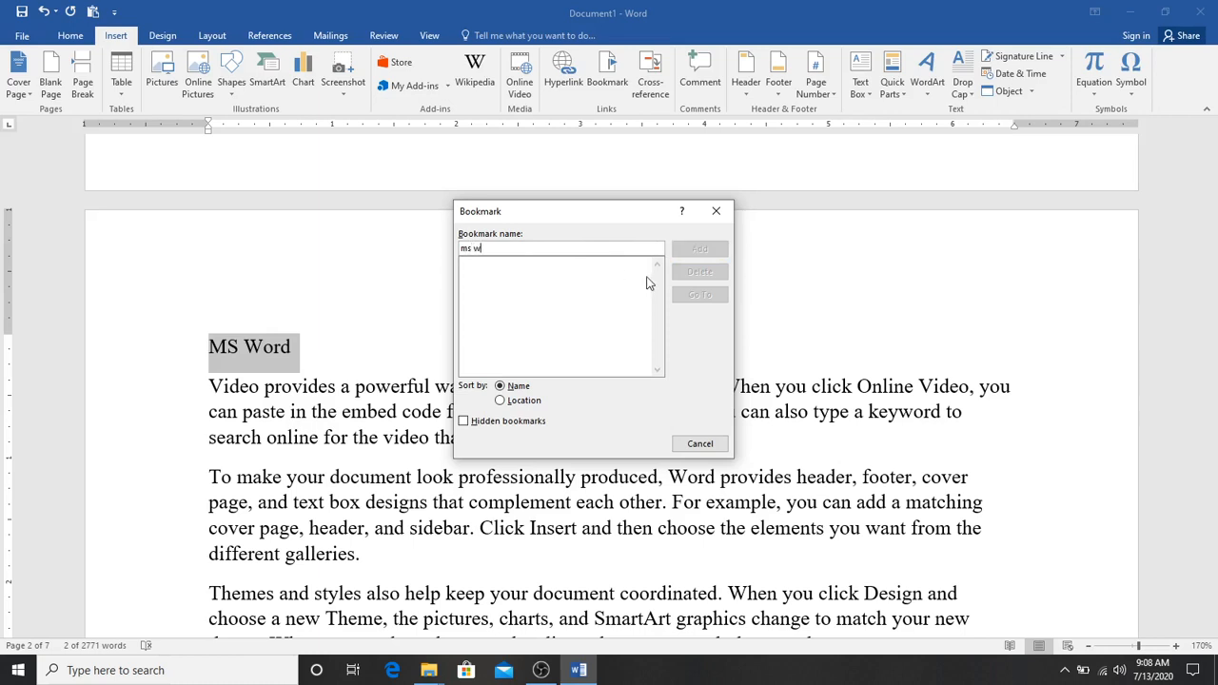
type("o")
key("BackSpace")
key("BackSpace")
key("BackSpace")
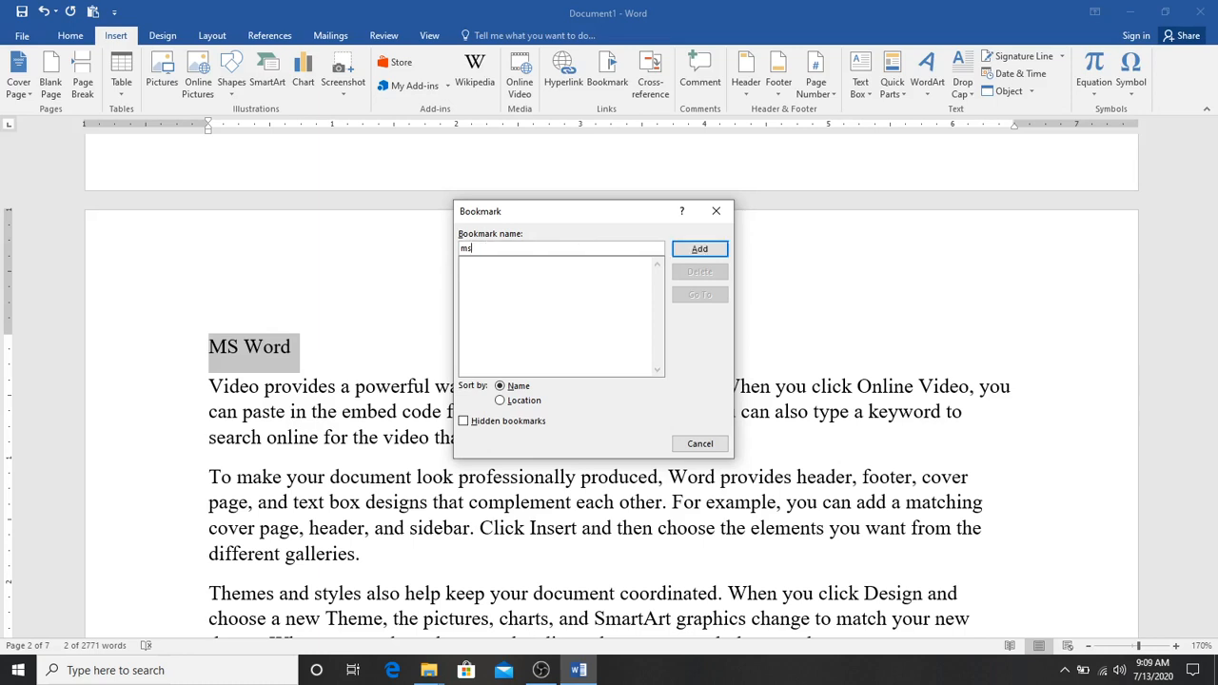
type("1213232323")
key("BackSpace")
key("BackSpace")
key("BackSpace")
key("BackSpace")
key("BackSpace")
key("BackSpace")
key("BackSpace")
key("BackSpace")
key("BackSpace")
key("BackSpace")
key("BackSpace")
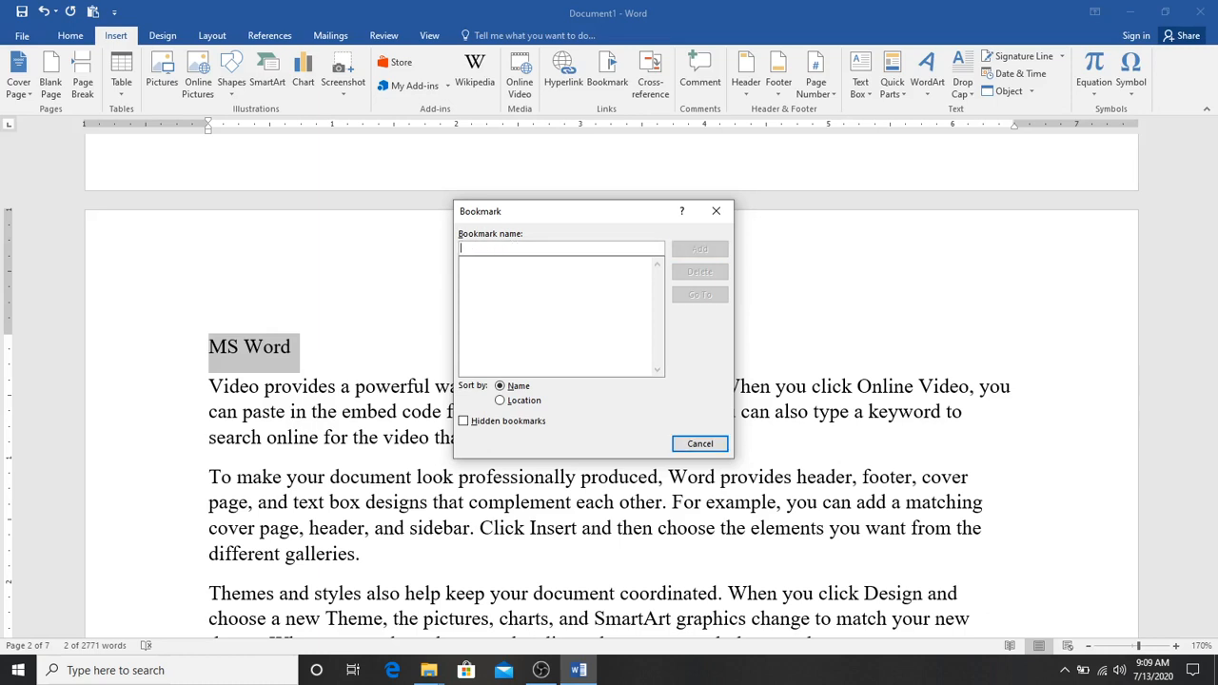
- Add a bookmark named "word" to the selected MS Word heading and deselect the heading
type("word")
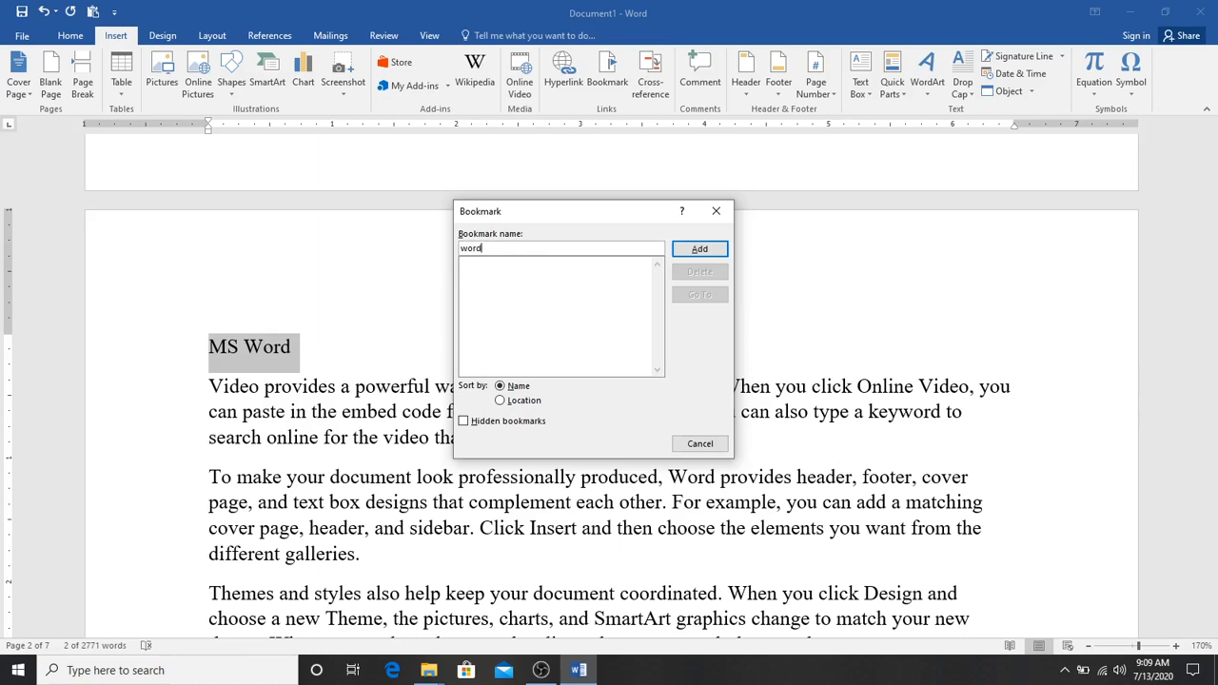
left_click(684, 250)
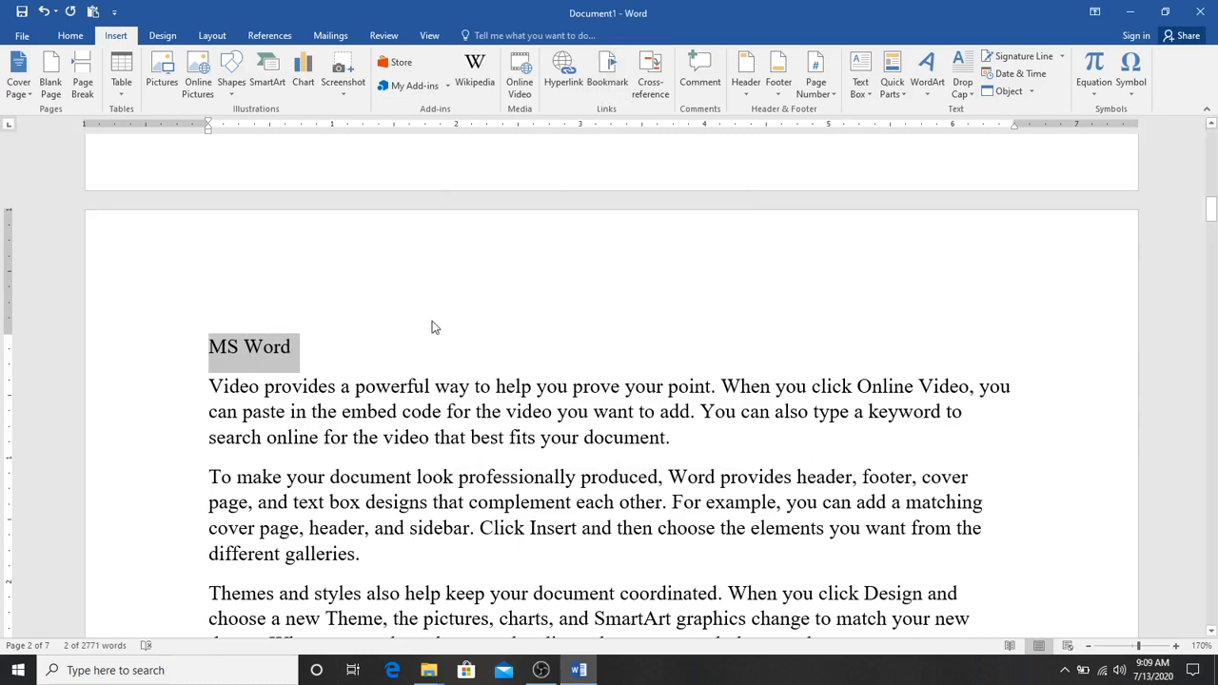
left_click(435, 347)
- Select the MS Excel heading on the fourth page and add a bookmark named "ex" to it
scroll(435, 347, "down", 6)
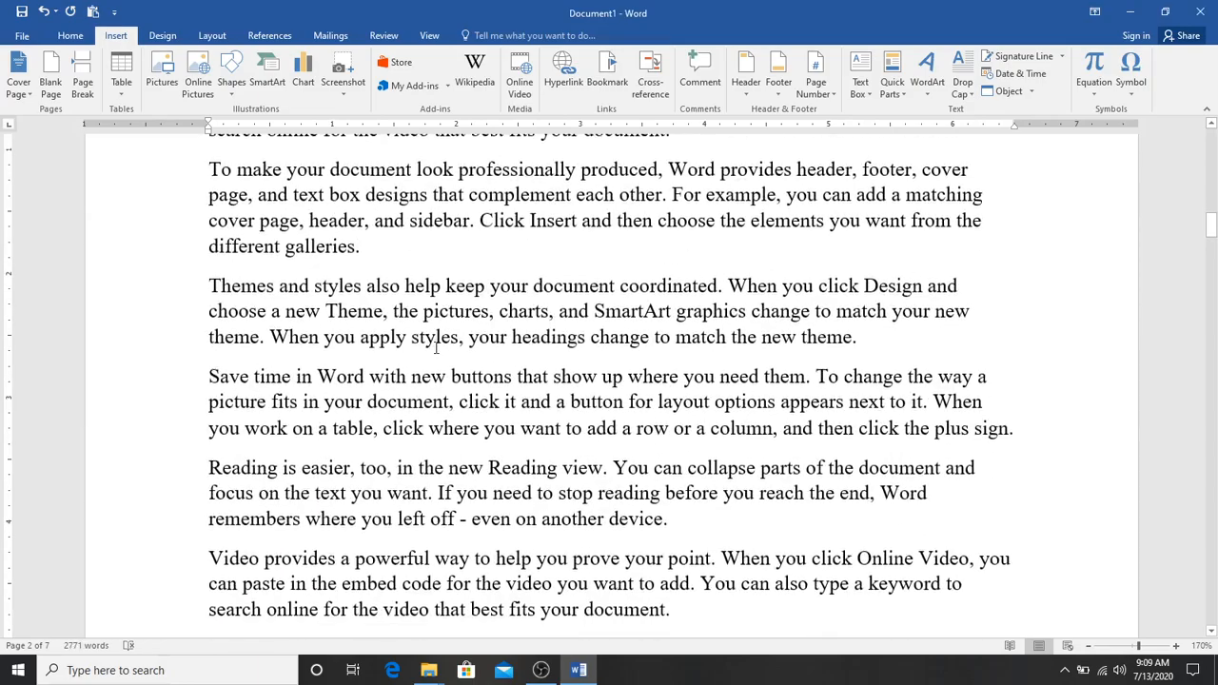
scroll(436, 347, "down", 10)
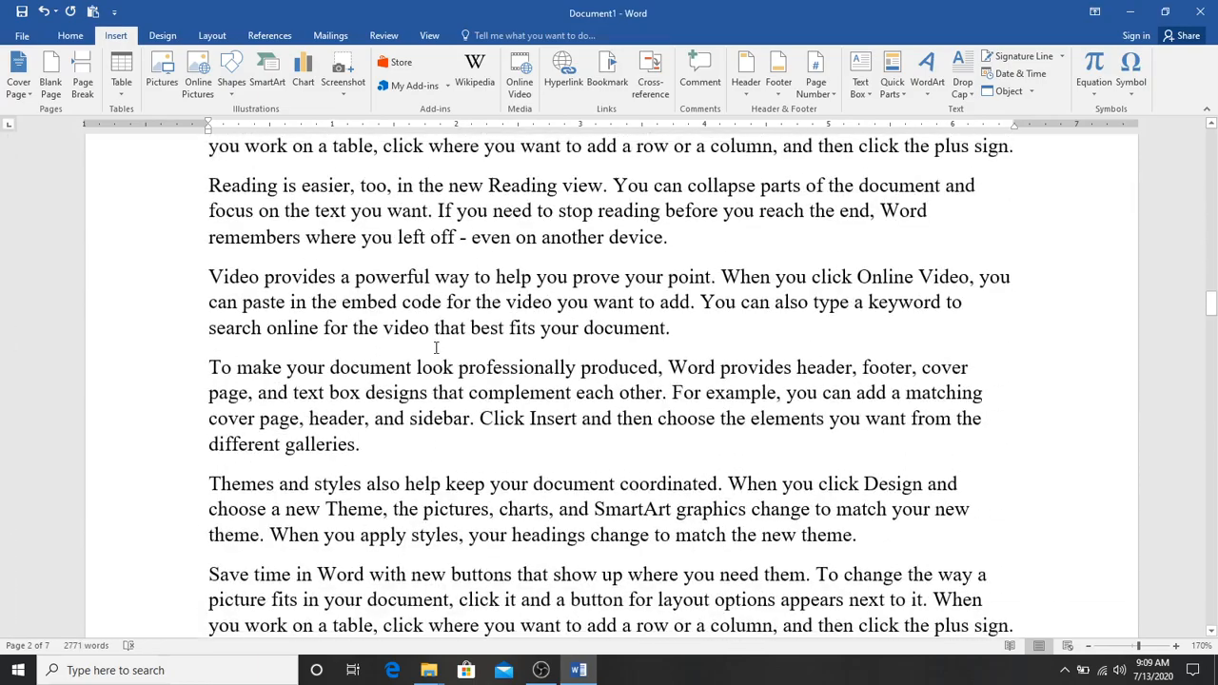
scroll(436, 347, "down", 10)
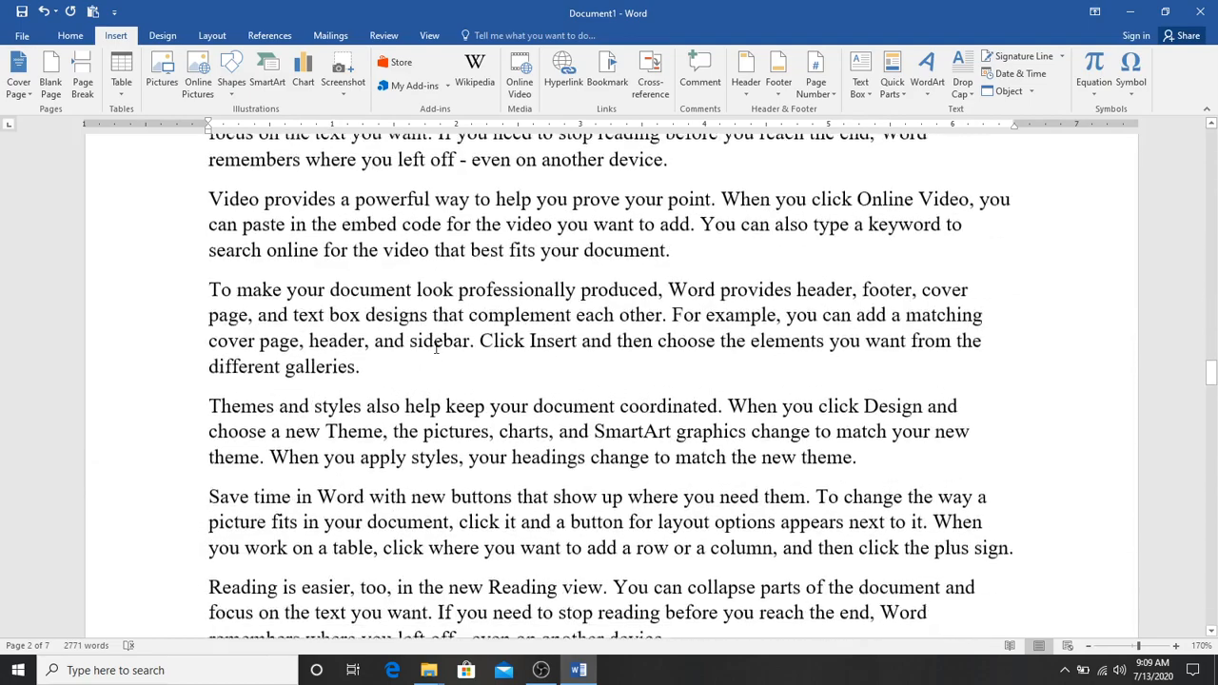
scroll(435, 347, "up", 3)
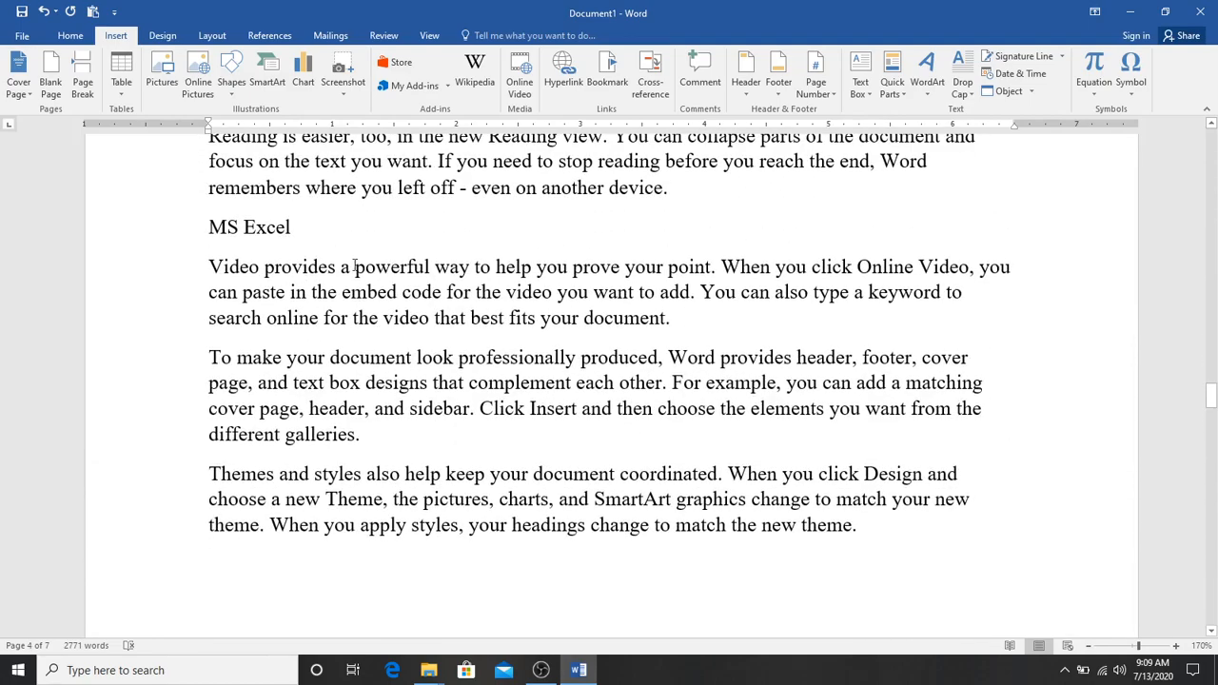
left_click_drag(302, 229, 209, 229)
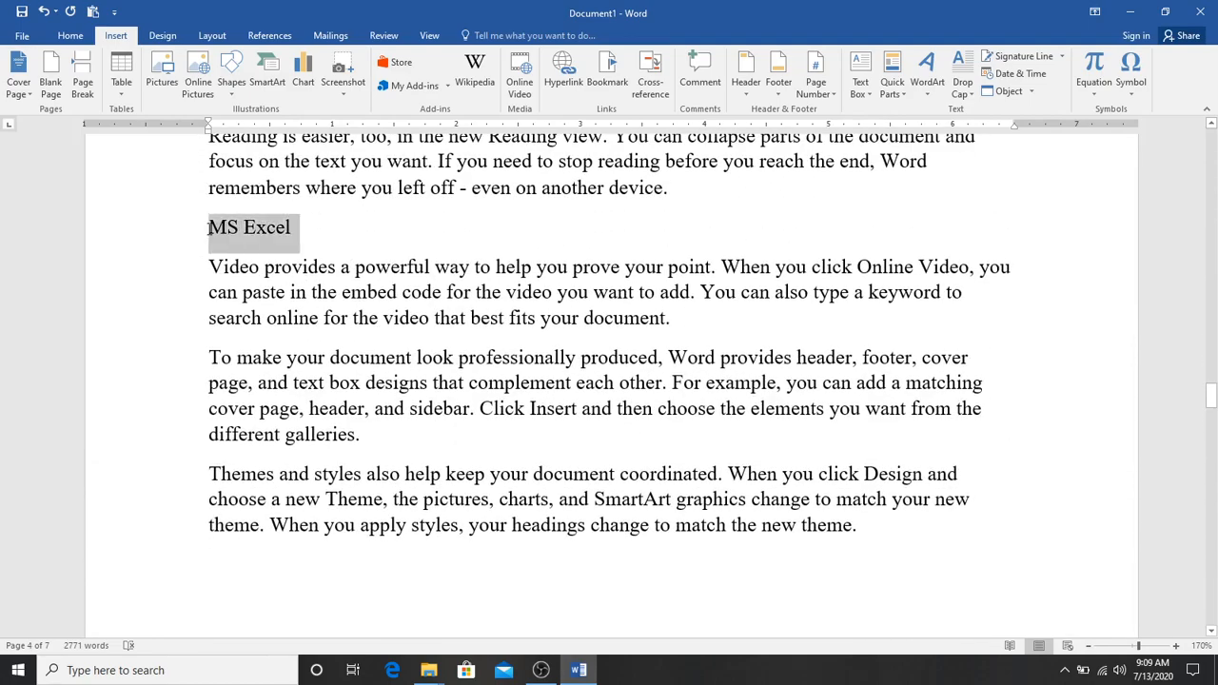
left_click(607, 74)
type("ex")
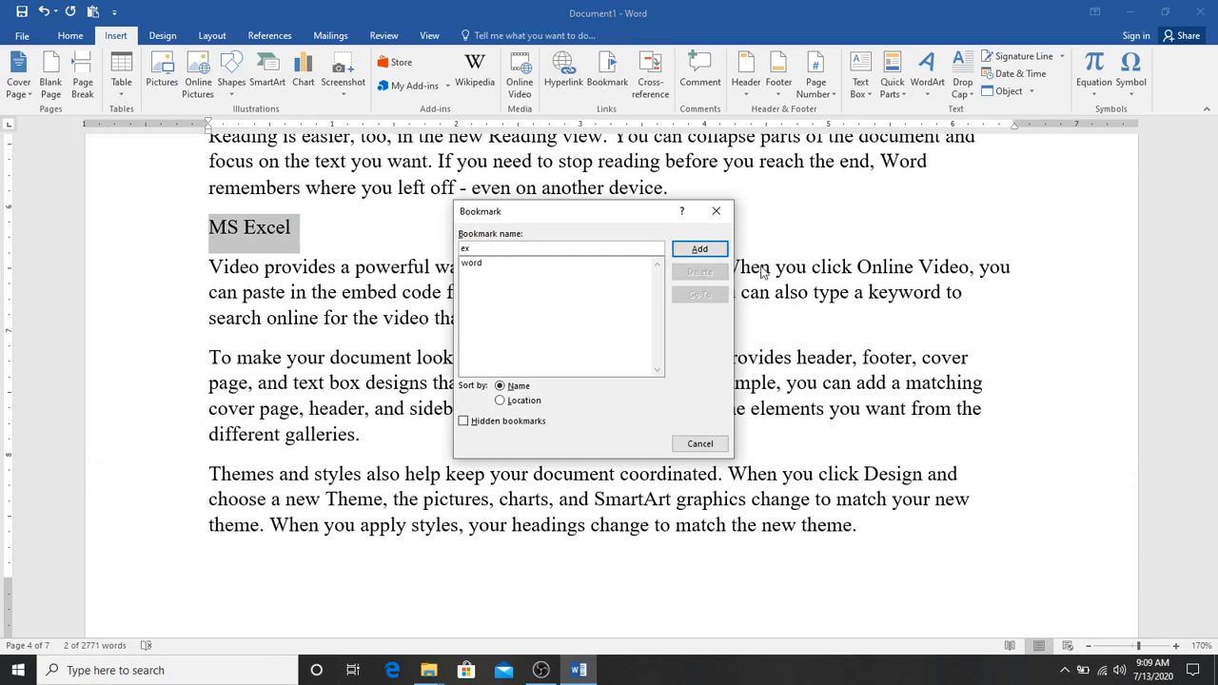
left_click(704, 250)
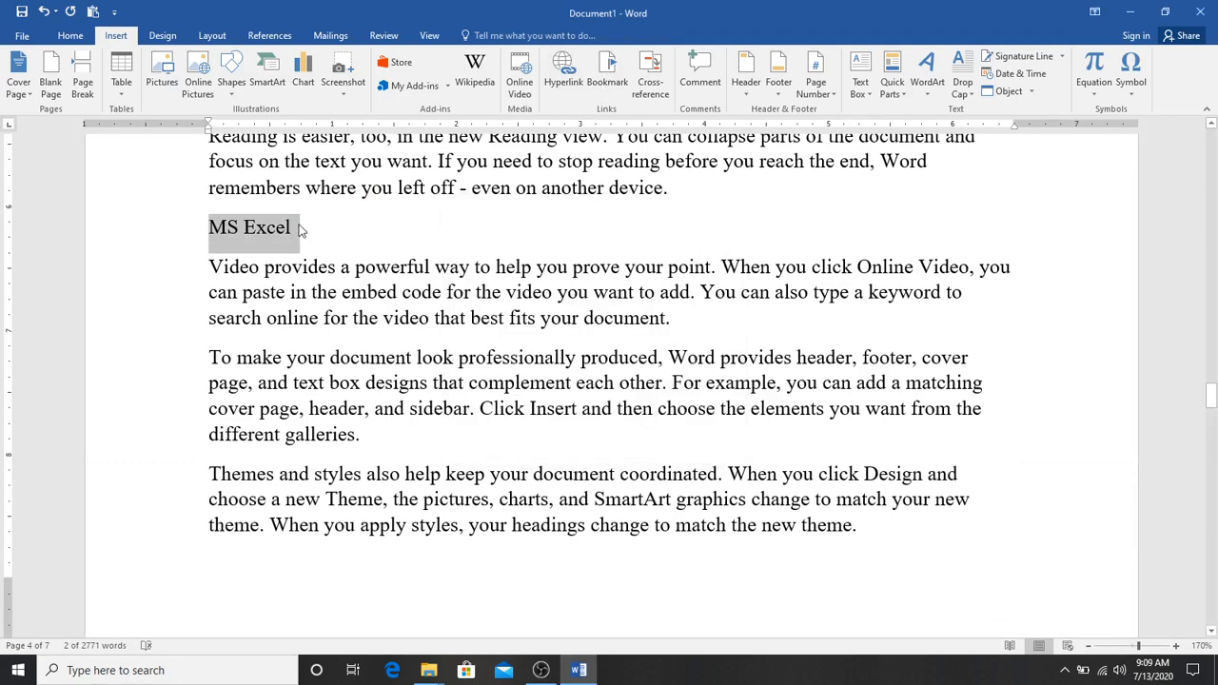
- Select the MS Power Point heading on the sixth page and add a bookmark named "pp" to it
scroll(436, 332, "down", 5)
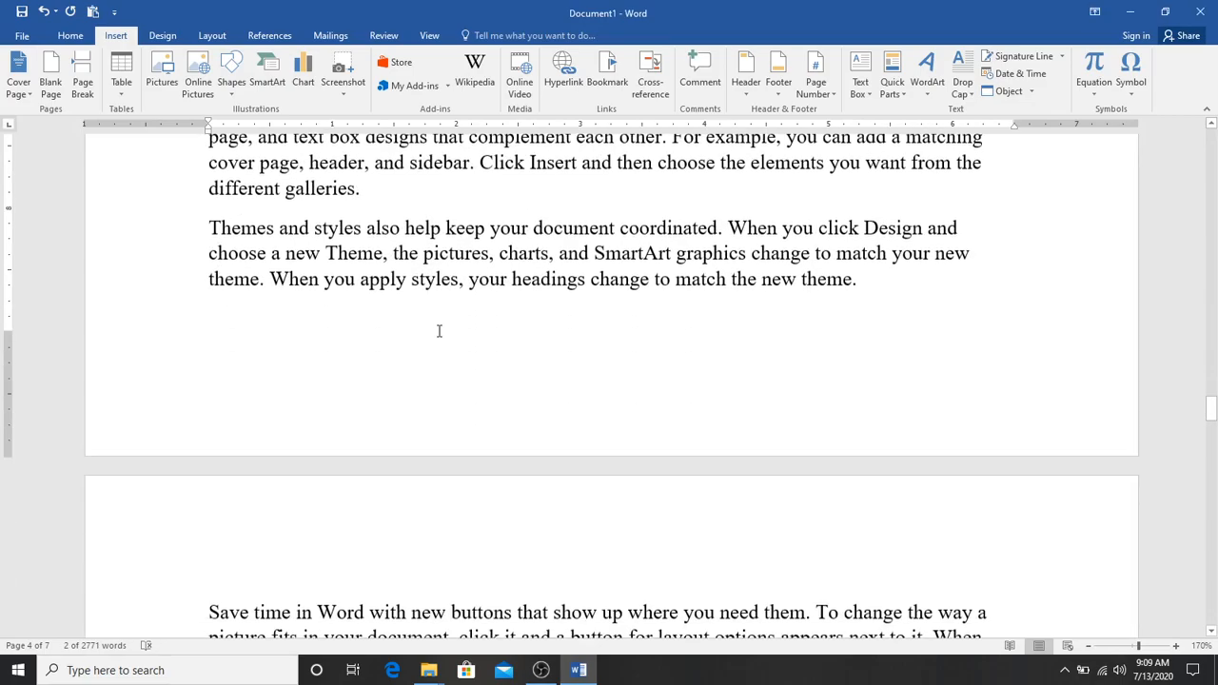
scroll(439, 330, "down", 20)
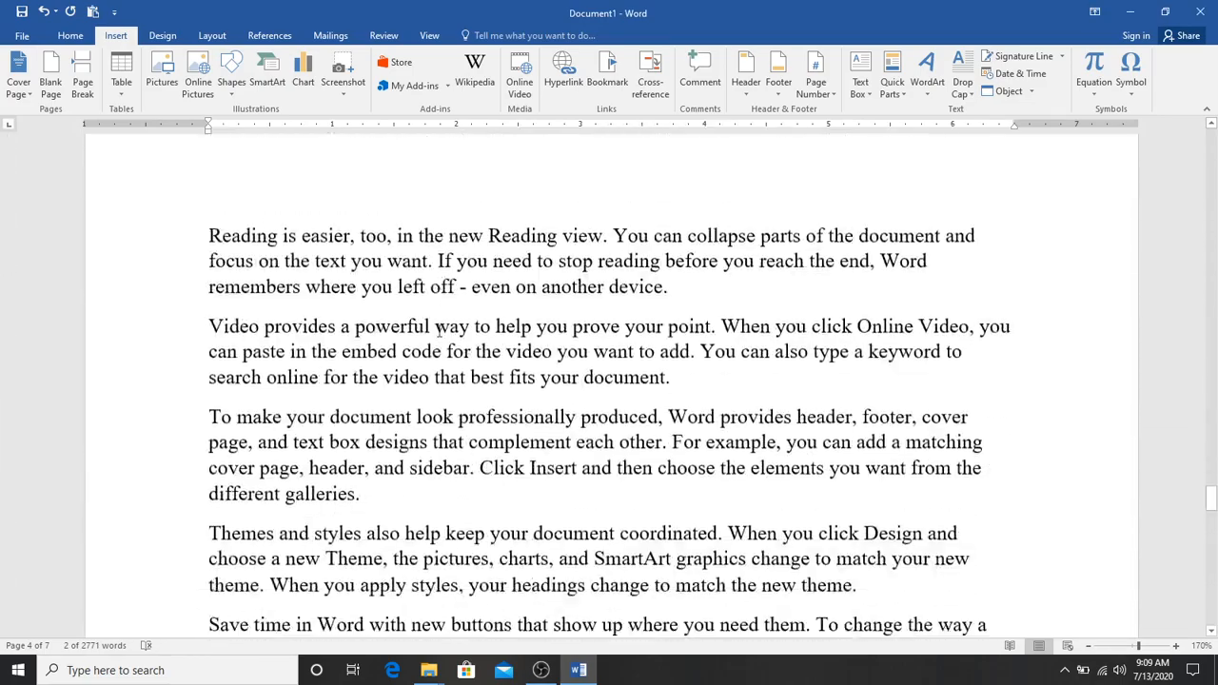
scroll(439, 330, "down", 20)
scroll(435, 329, "up", 3)
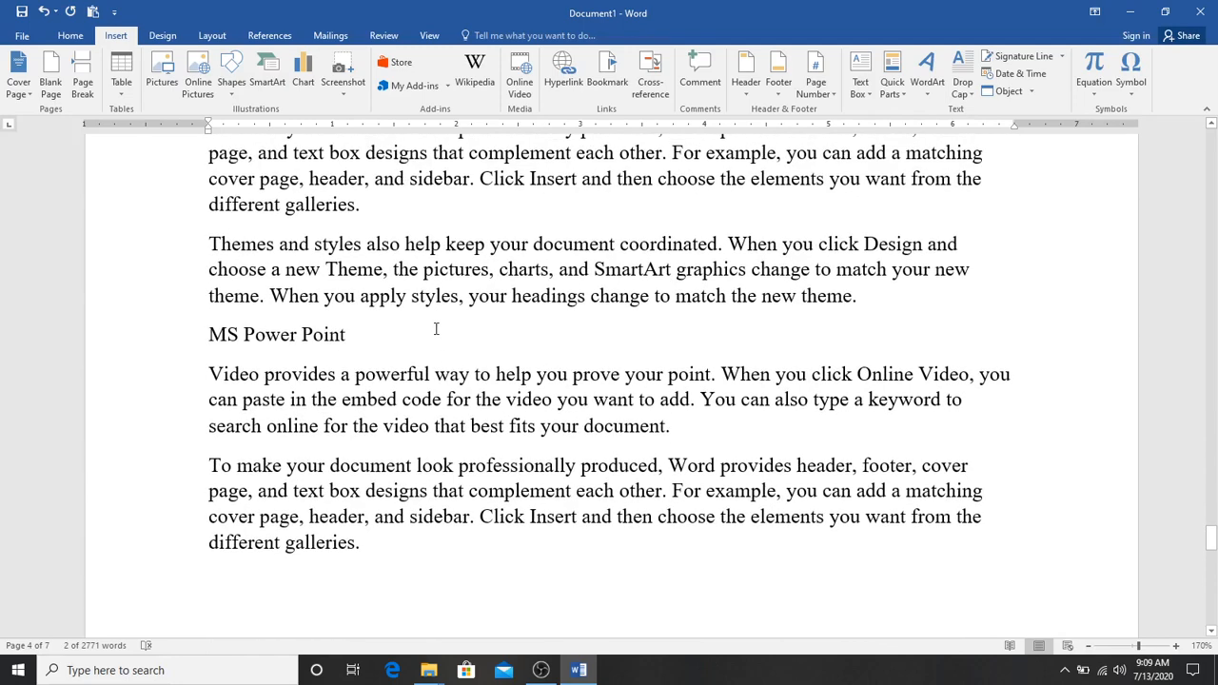
left_click_drag(366, 349, 209, 359)
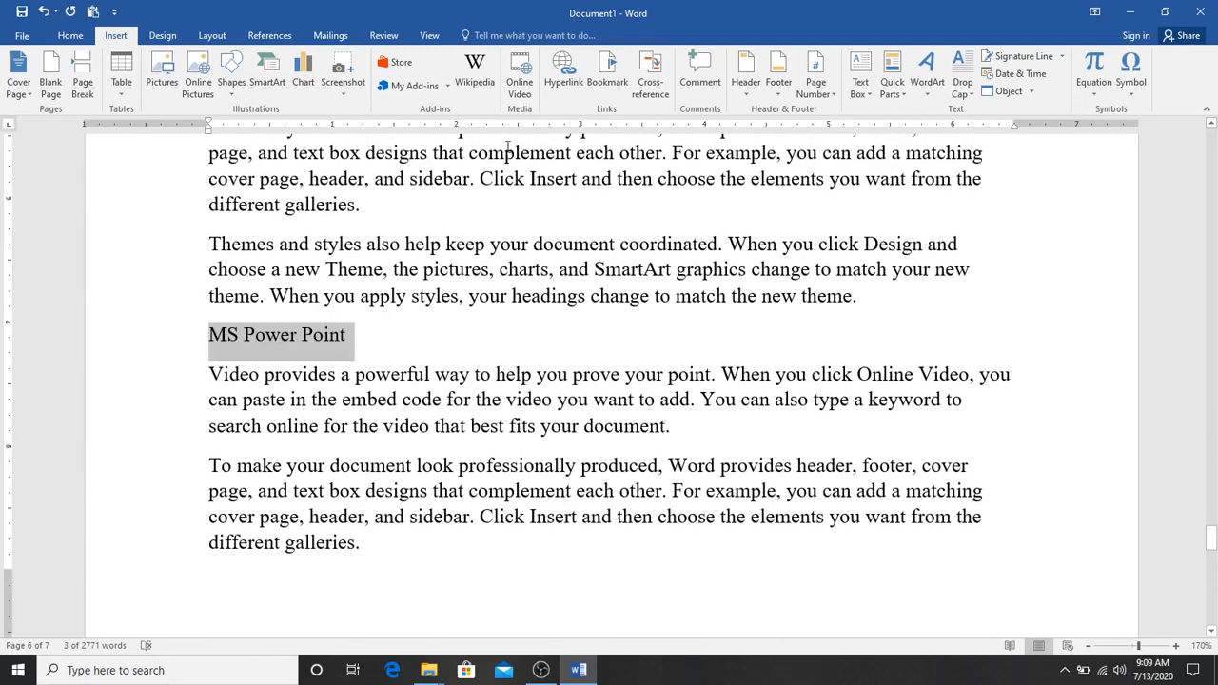
left_click(590, 84)
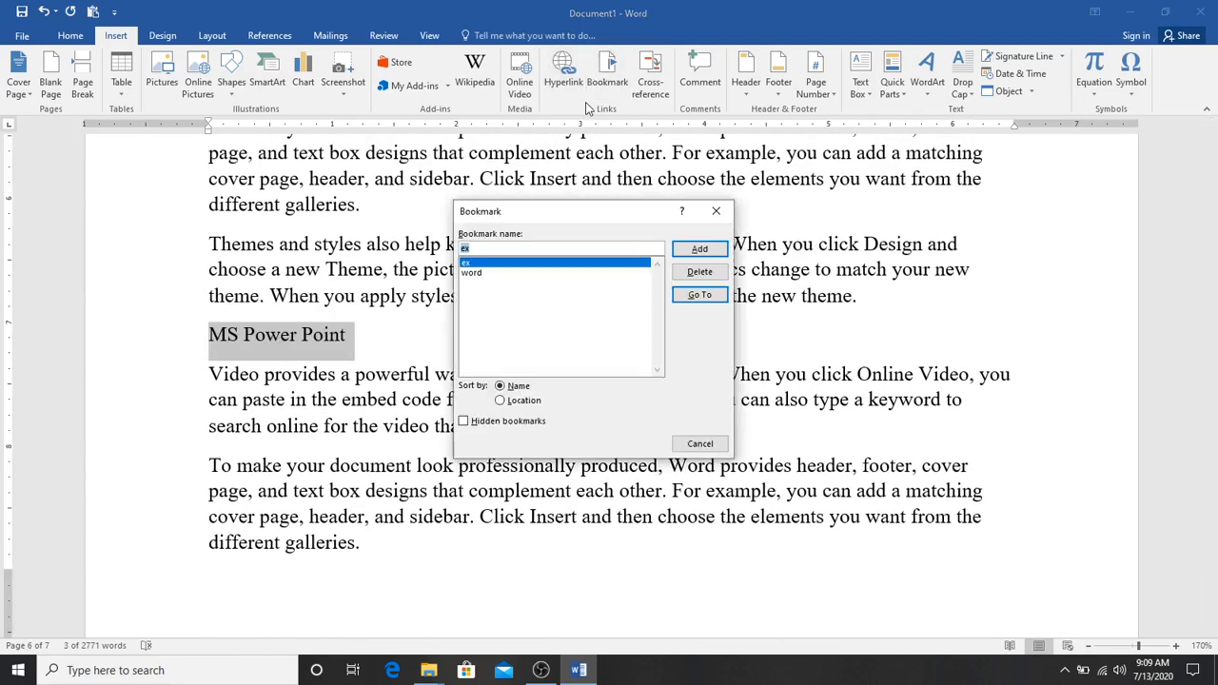
type("pp")
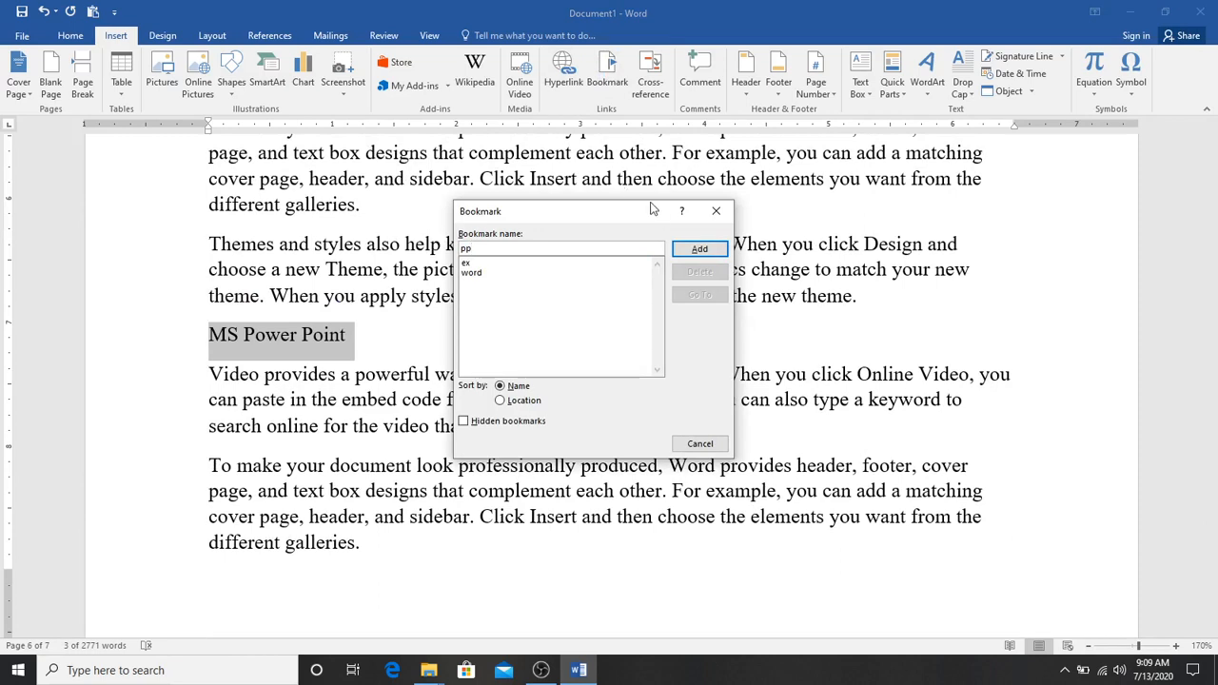
left_click(699, 251)
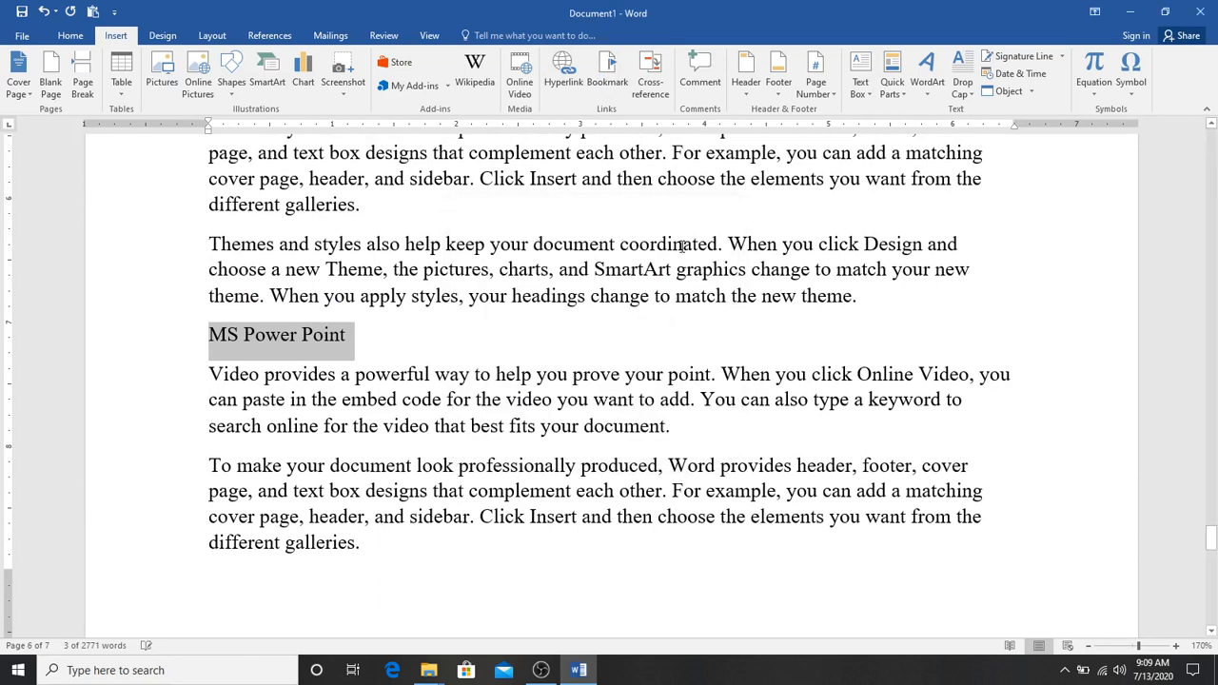
left_click(456, 365)
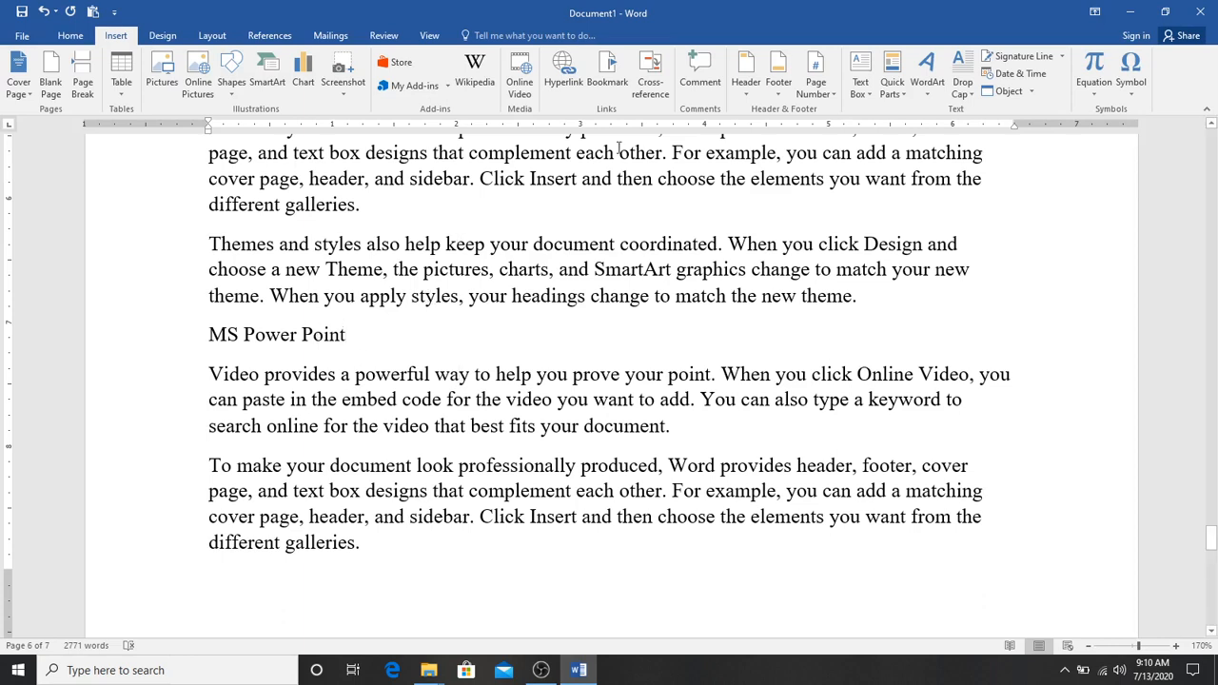
- Jump to the "word" bookmark and the "ex" bookmark, closing the Bookmark dialog at the MS Excel heading
left_click(606, 71)
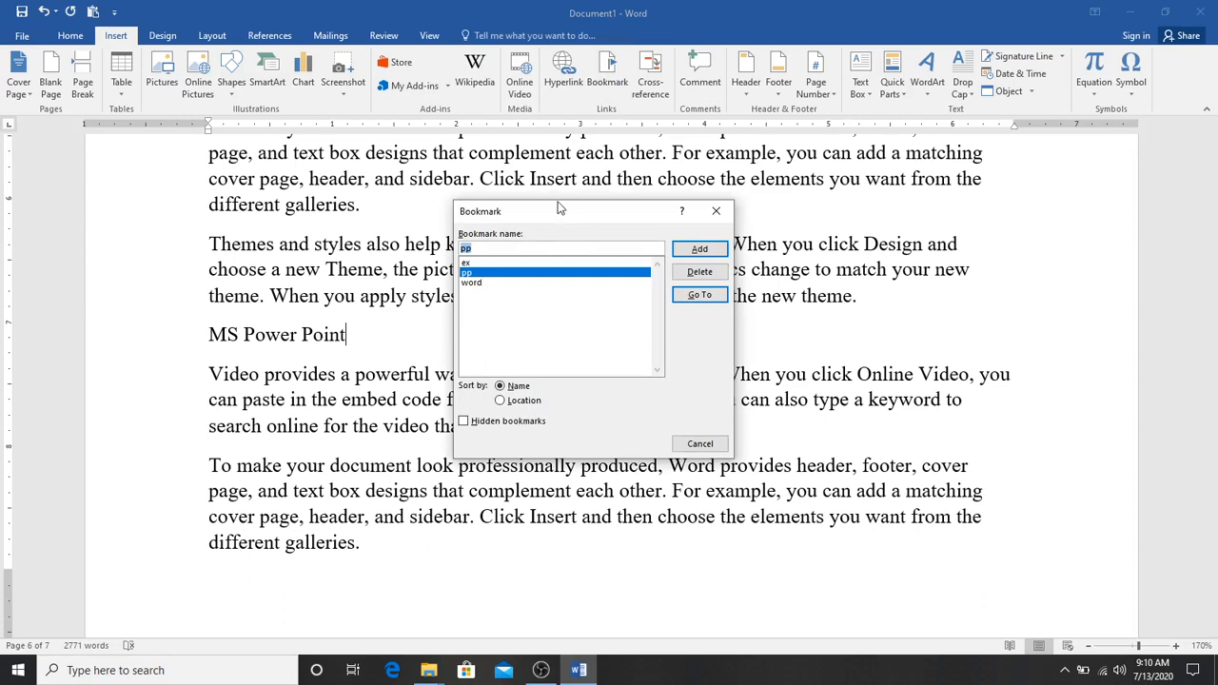
left_click(478, 283)
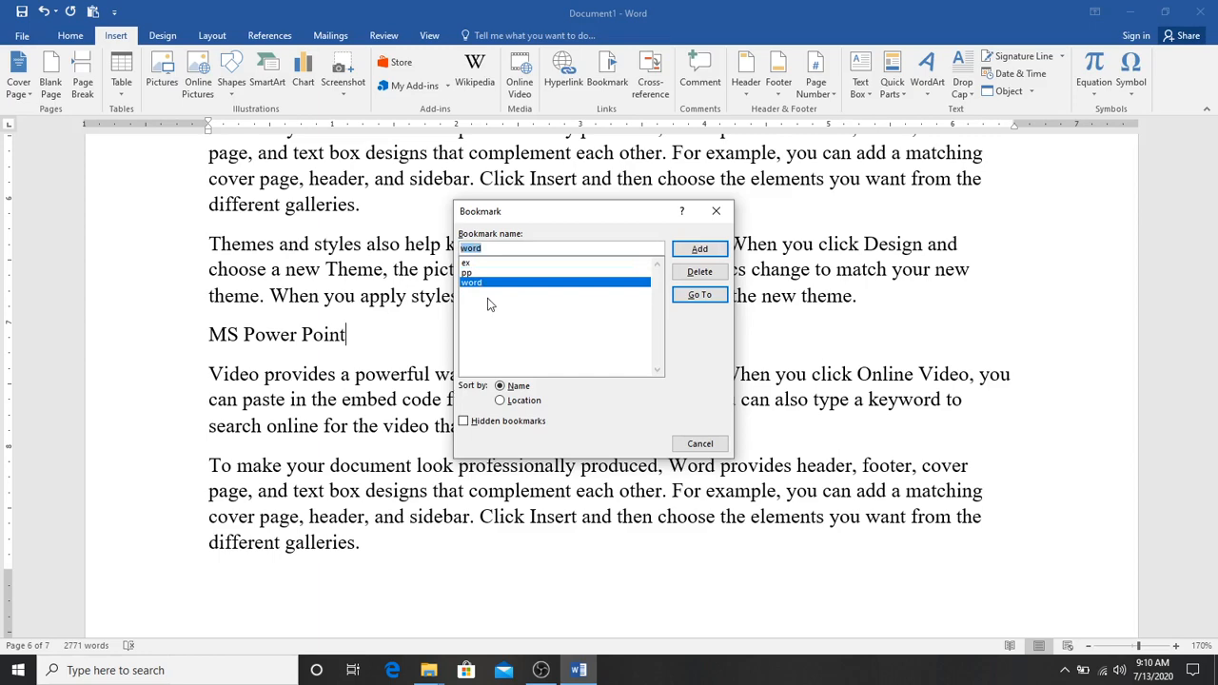
left_click(698, 297)
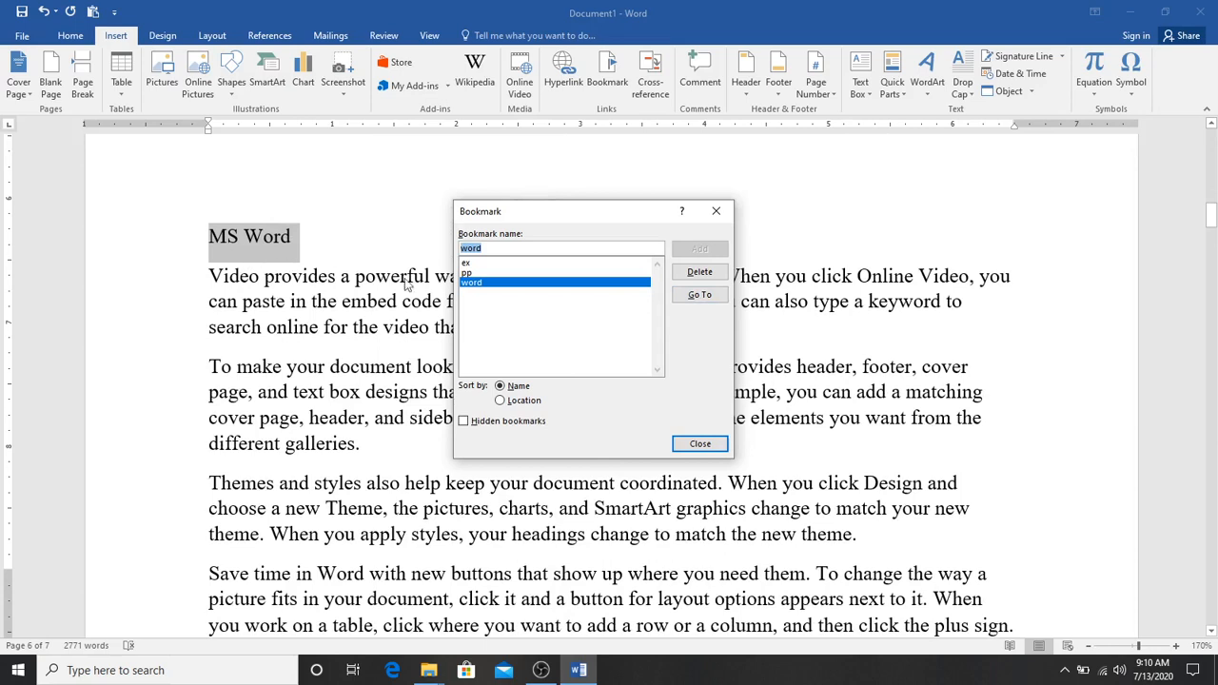
left_click(468, 264)
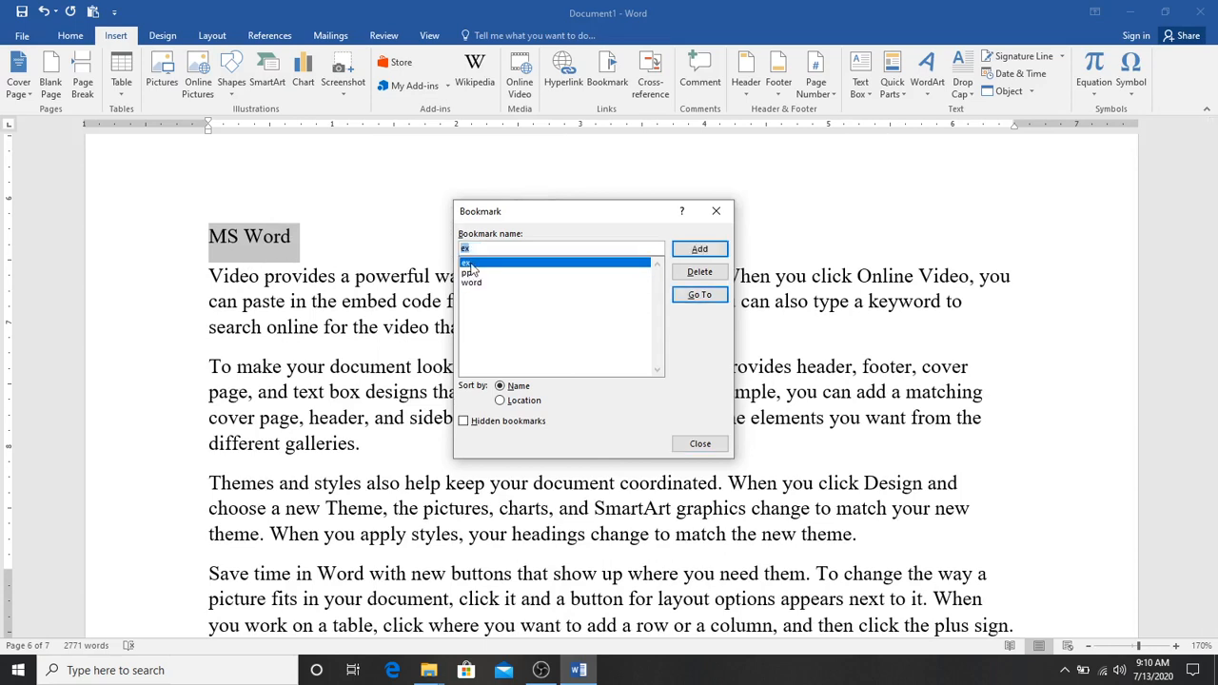
left_click(698, 296)
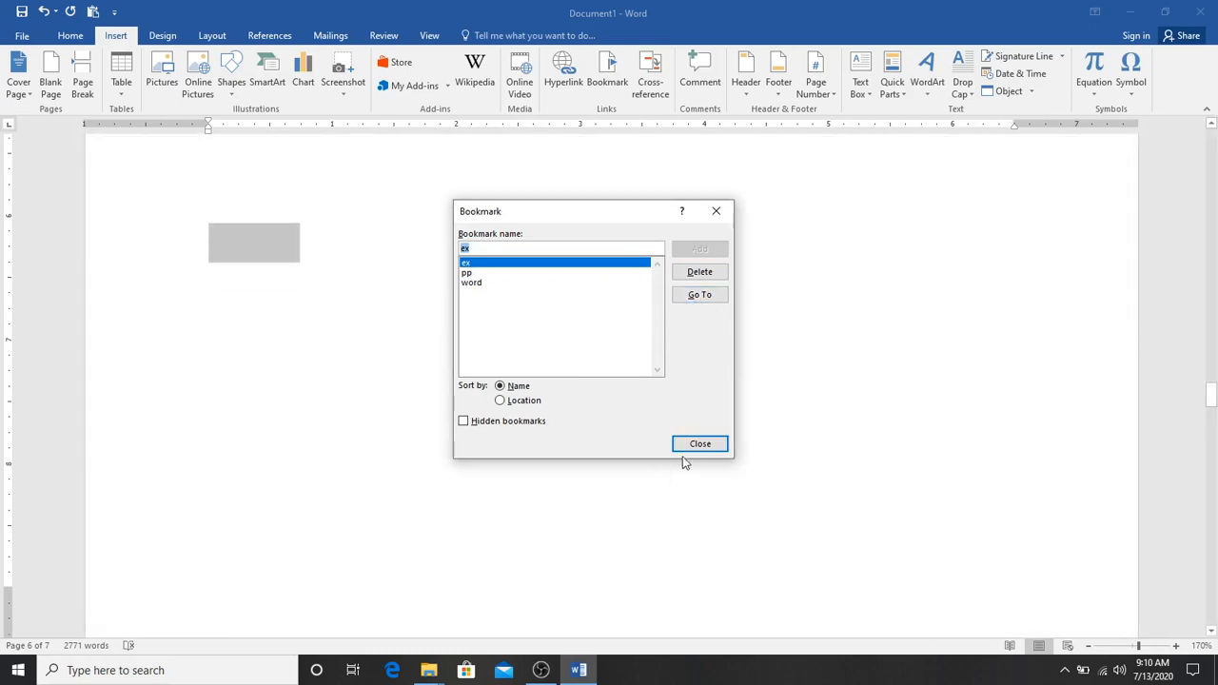
left_click(703, 445)
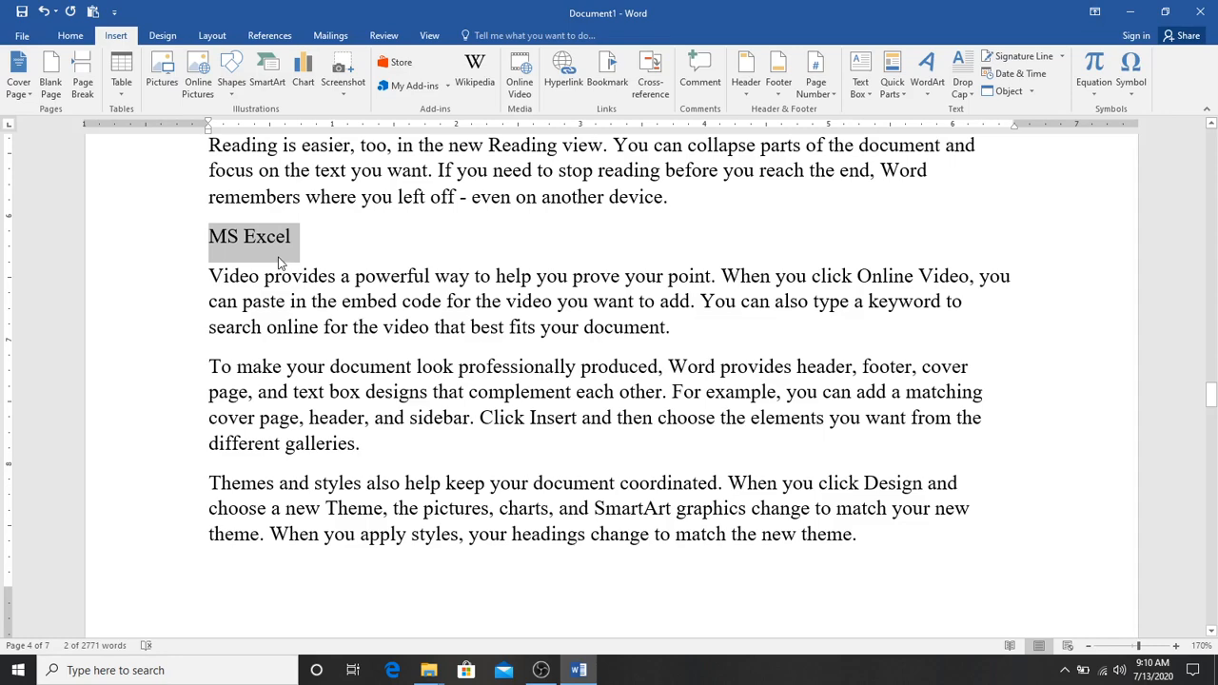
- Jump to the "pp" bookmark at the MS Power Point heading and close the Bookmark dialog
left_click(607, 74)
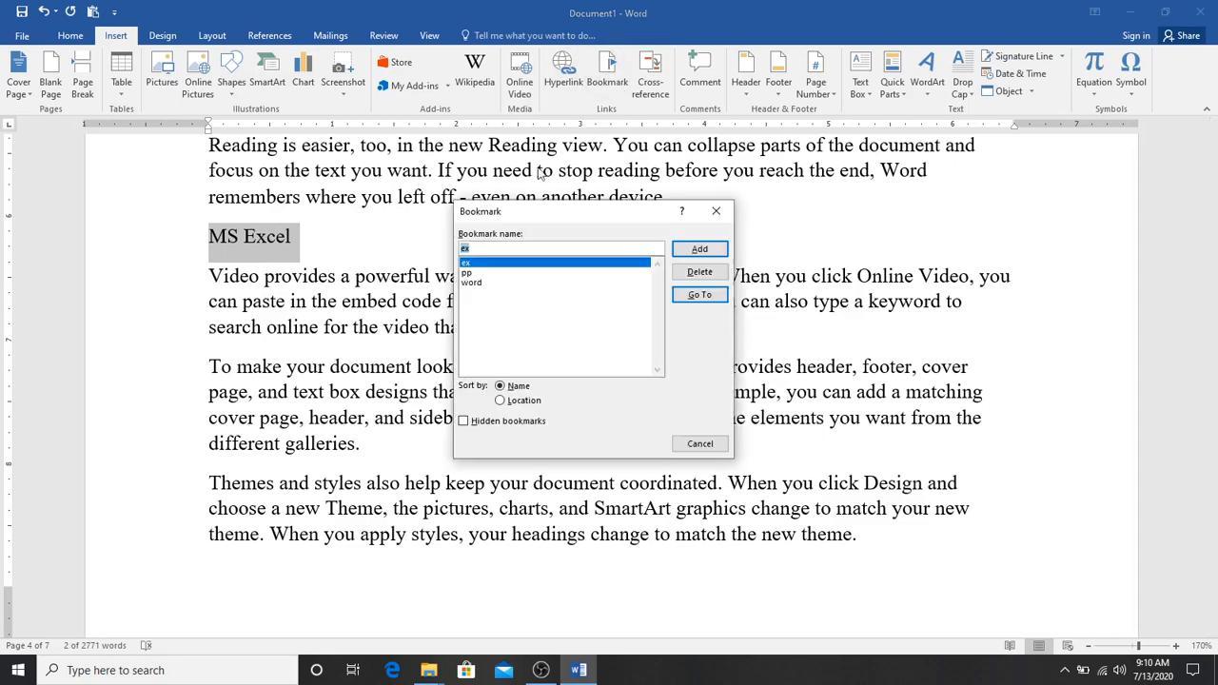
left_click(466, 272)
left_click(710, 296)
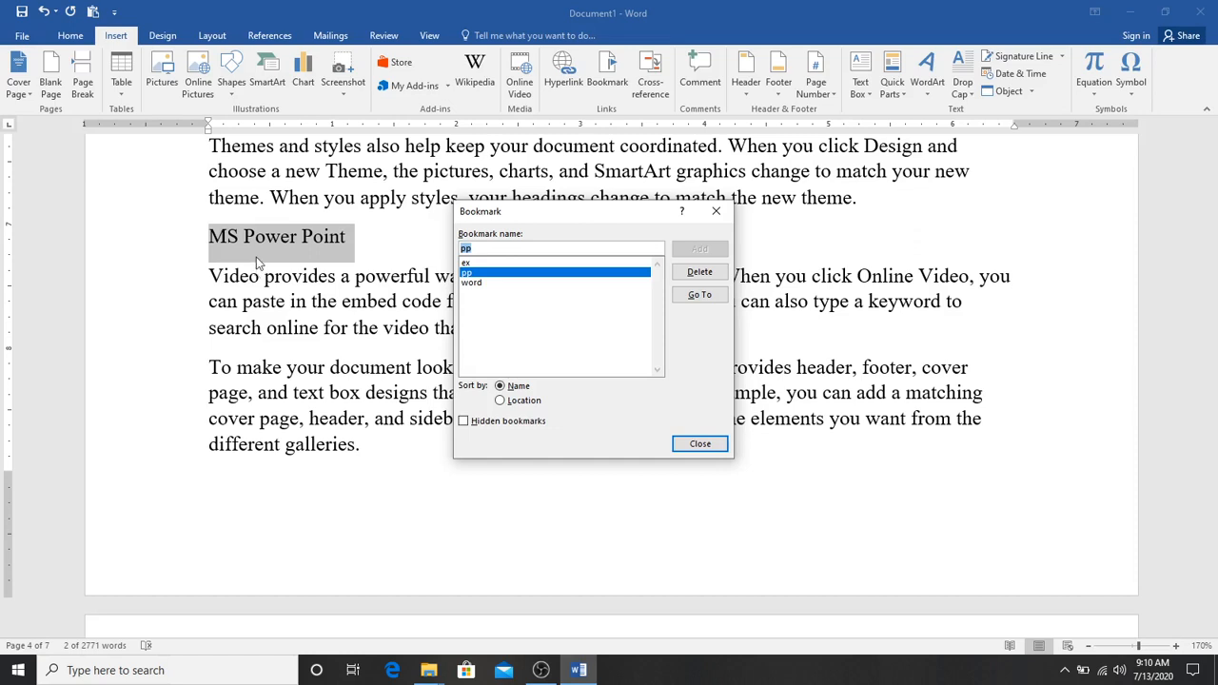
left_click(714, 440)
- Return to the blank first page and place the cursor at the start of its first line
left_click_drag(1211, 540, 1212, 135)
left_click(376, 279)
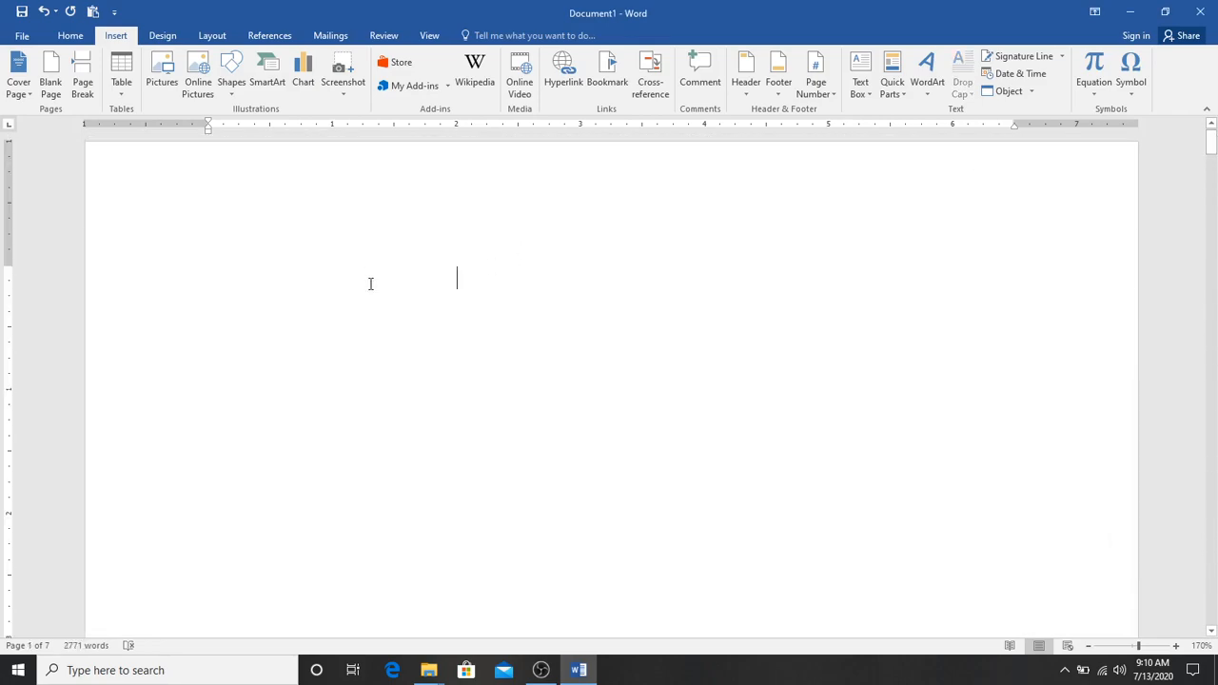
left_click(256, 273)
scroll(560, 544, "down", 1)
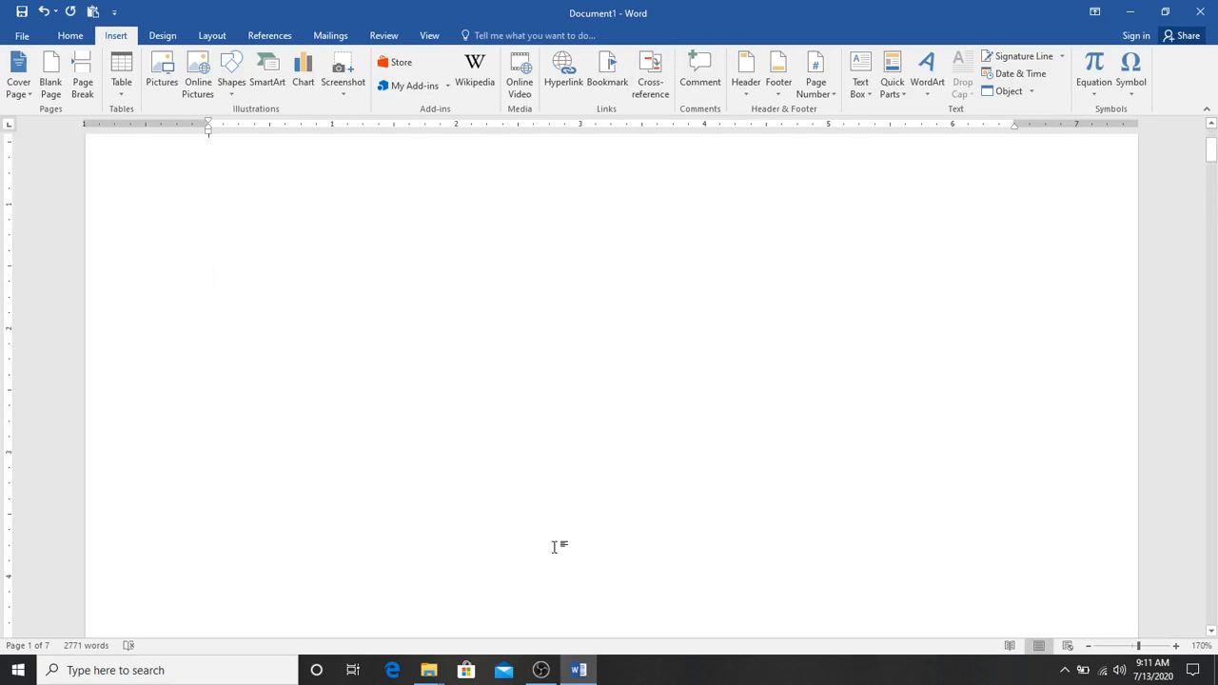
scroll(561, 543, "down", 15)
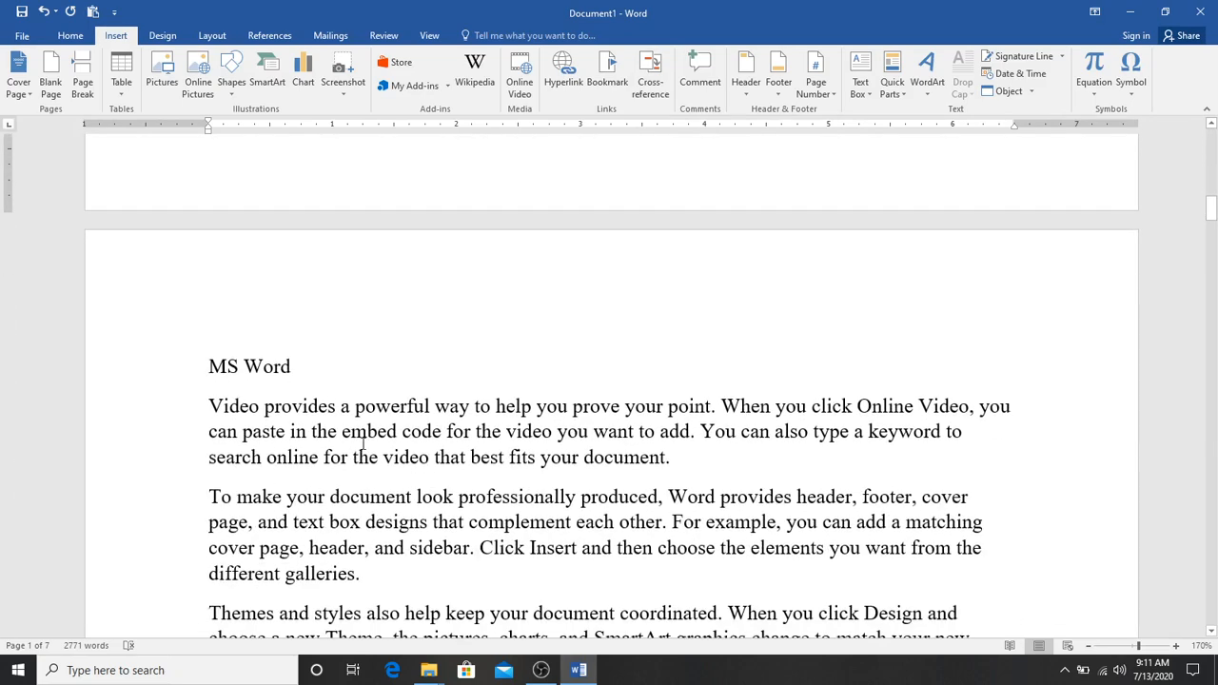
scroll(368, 438, "up", 8)
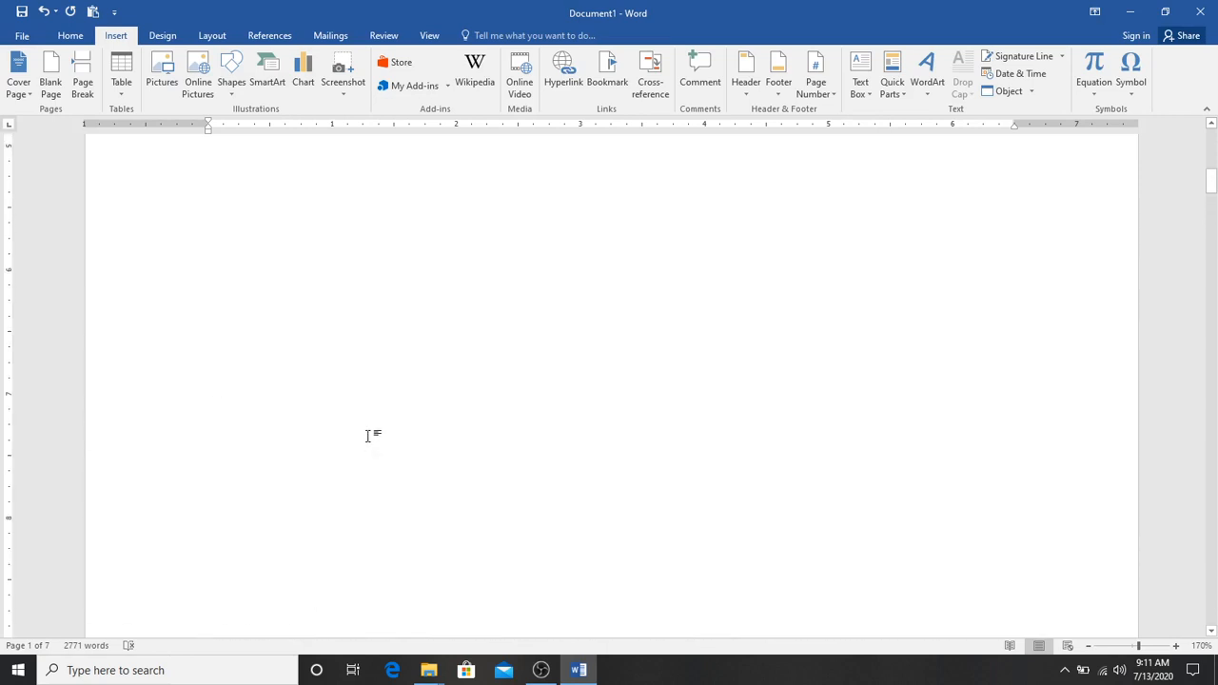
scroll(368, 436, "up", 5)
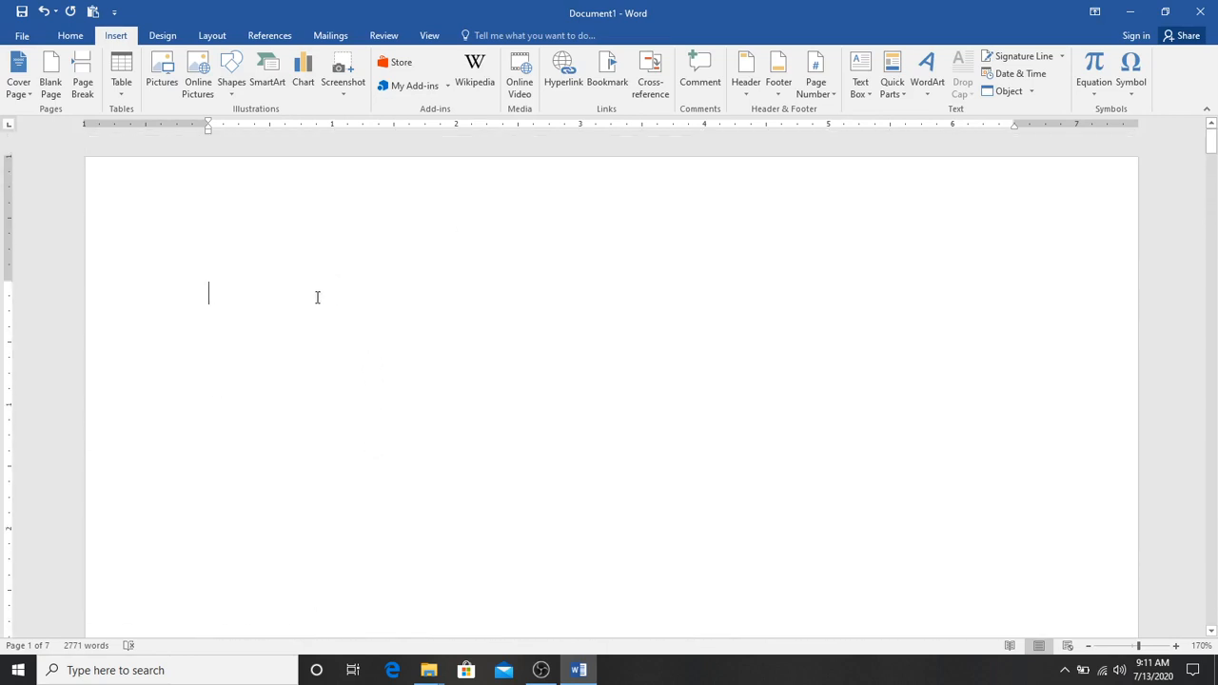
- Insert a hyperlinked cross-reference of type Bookmark to the bookmark text of "word" on the first page
left_click(644, 83)
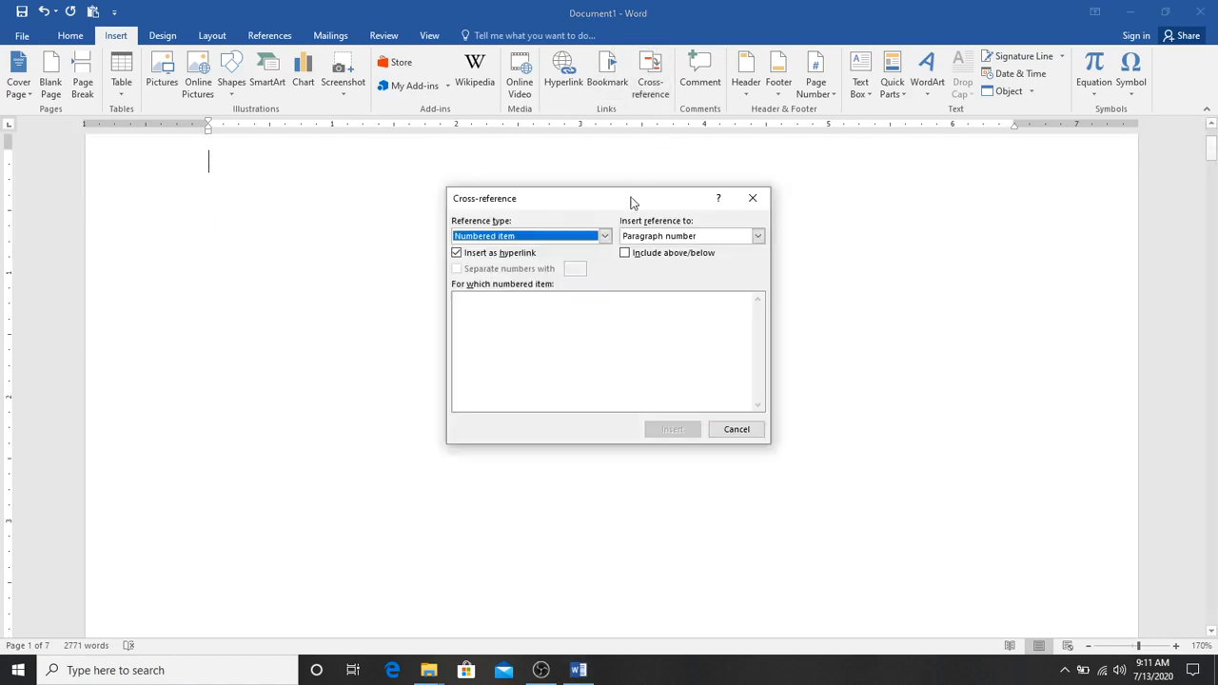
left_click_drag(629, 204, 633, 181)
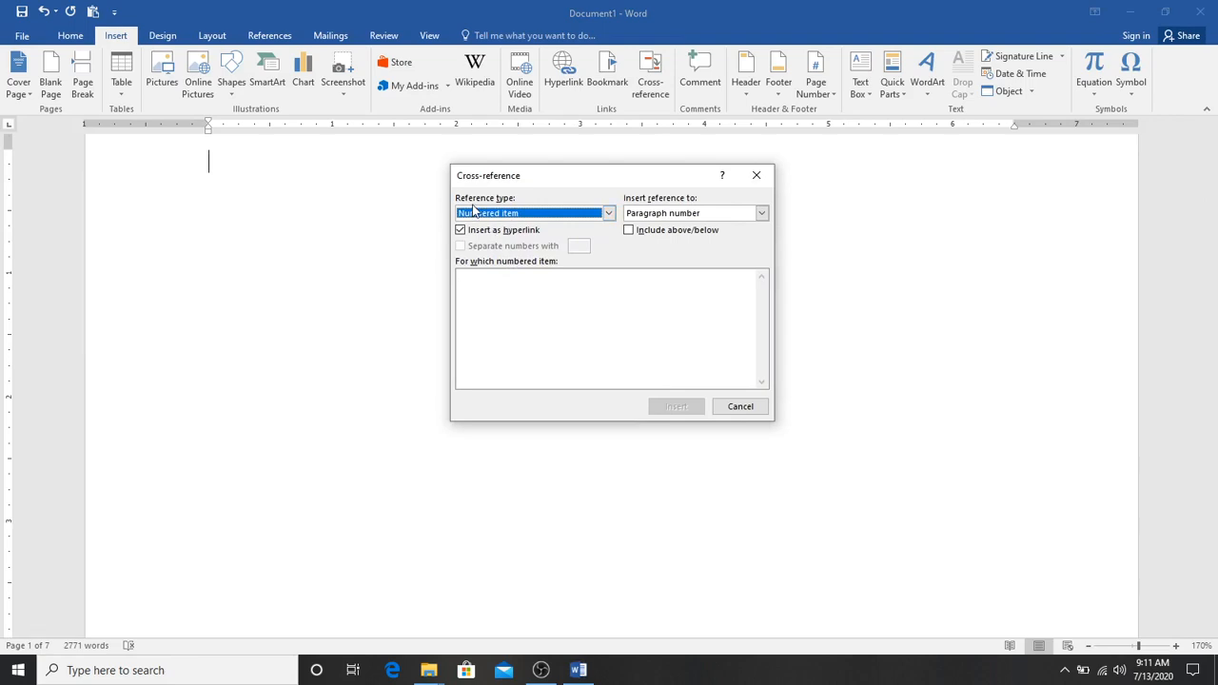
left_click(542, 214)
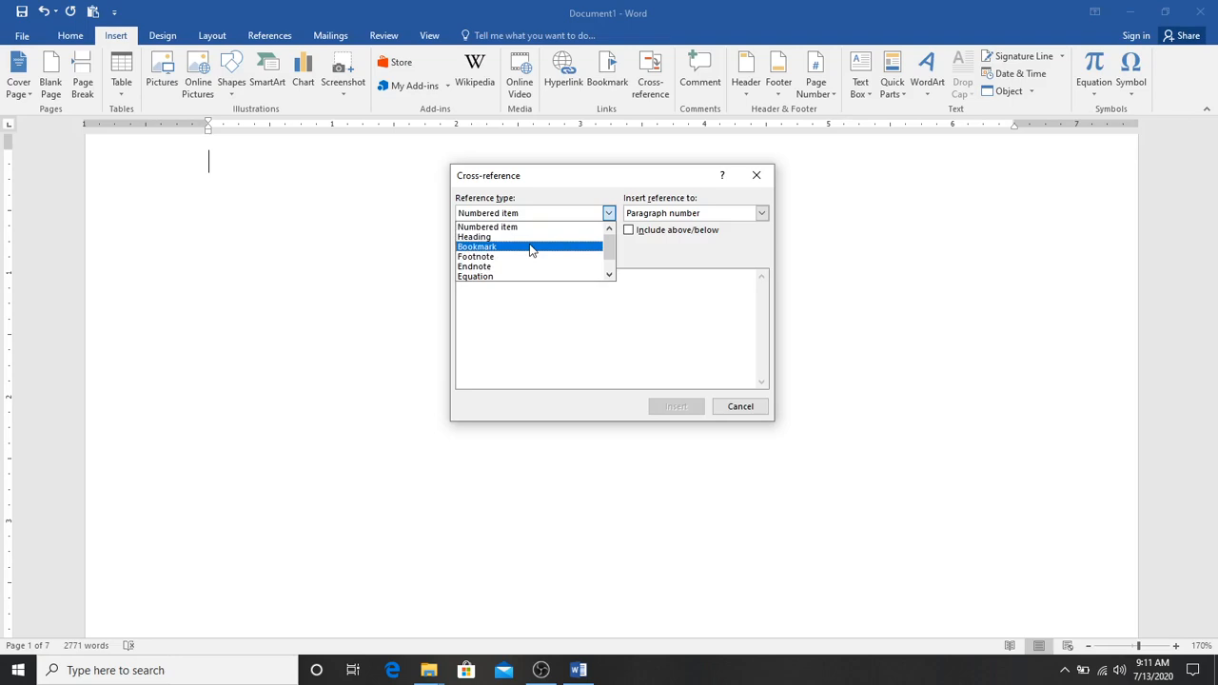
left_click(531, 248)
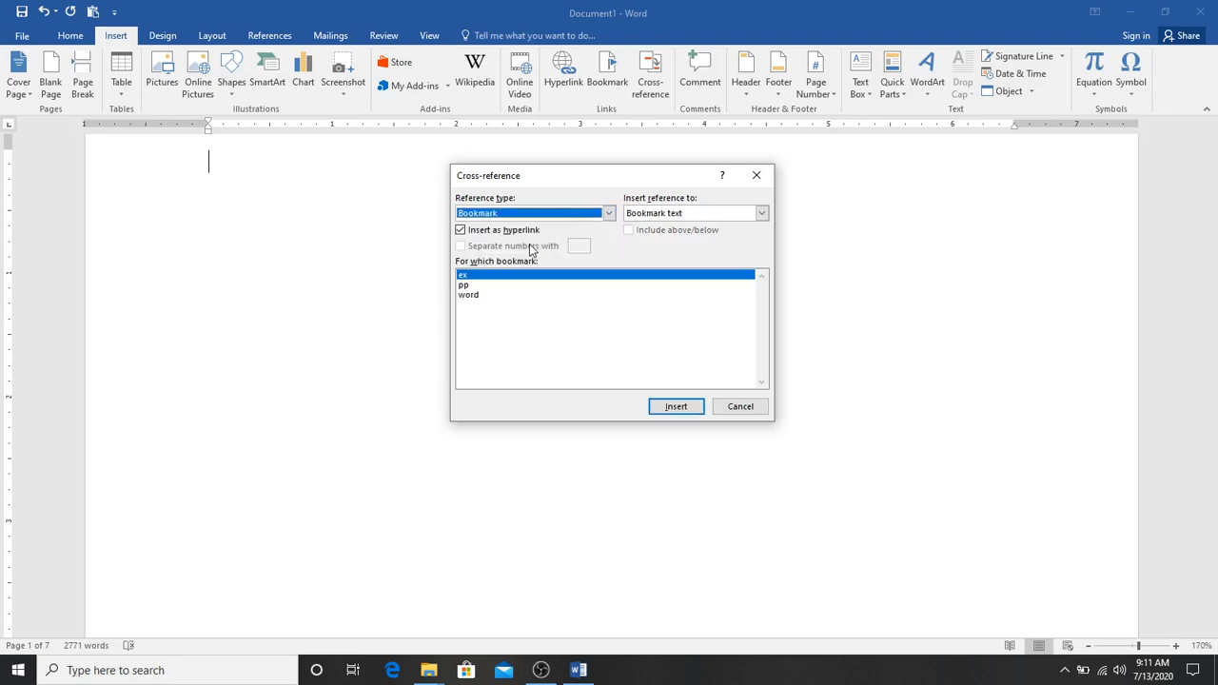
left_click(470, 297)
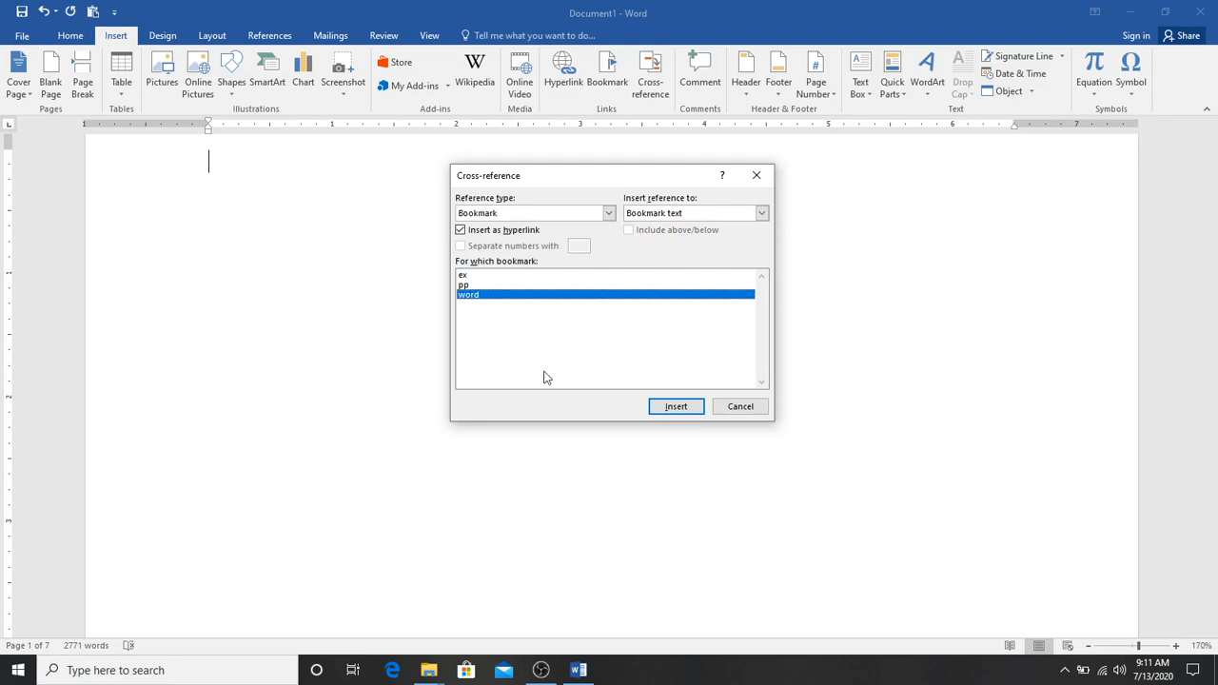
left_click(671, 406)
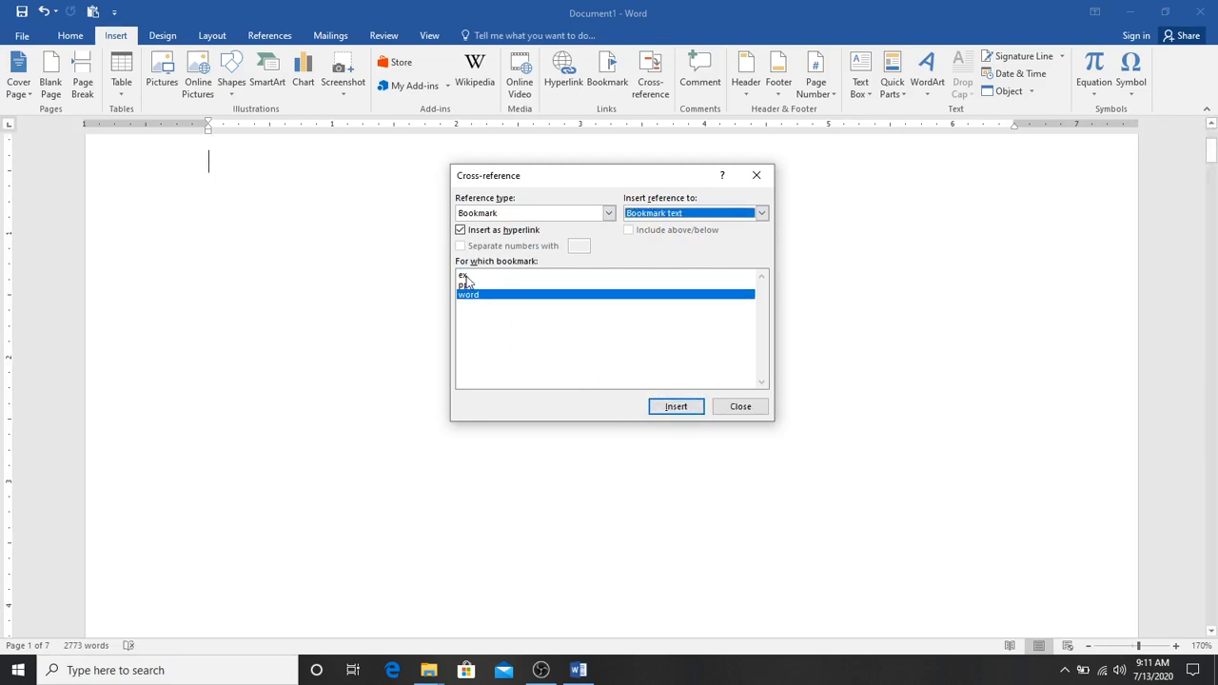
- Insert cross-references to the "ex" and "pp" bookmarks below the MS Word one and close the Cross-reference dialog
left_click(464, 276)
left_click(671, 407)
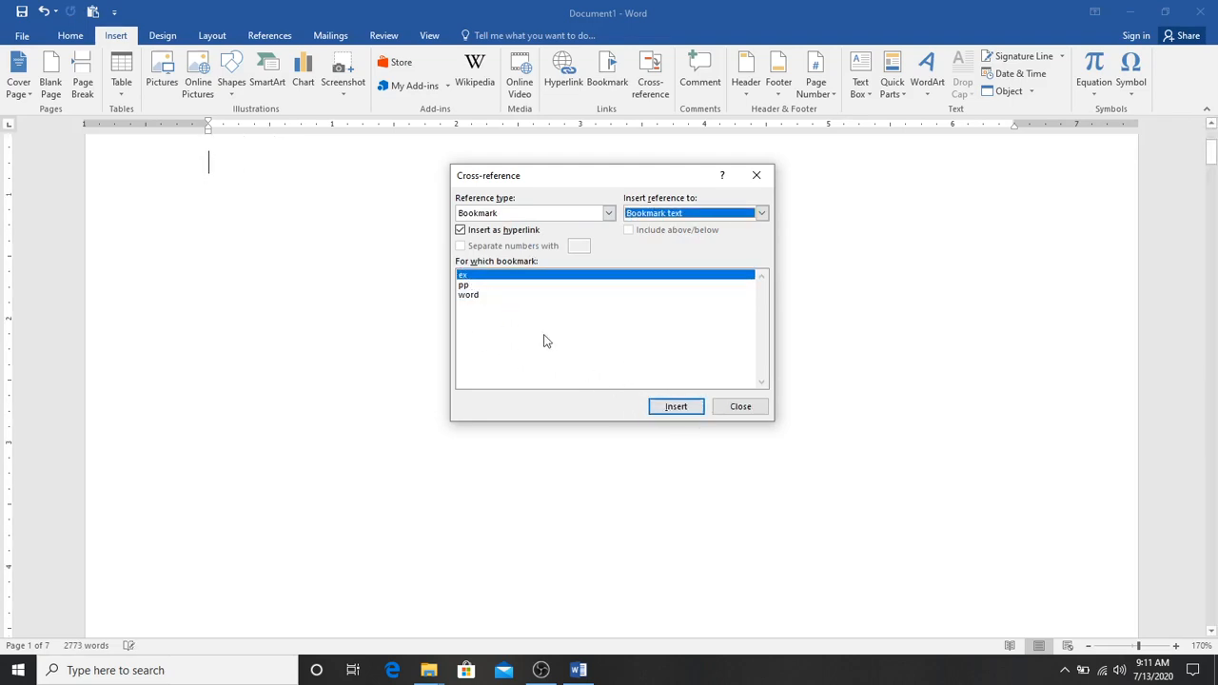
left_click(464, 285)
left_click(674, 407)
left_click(741, 407)
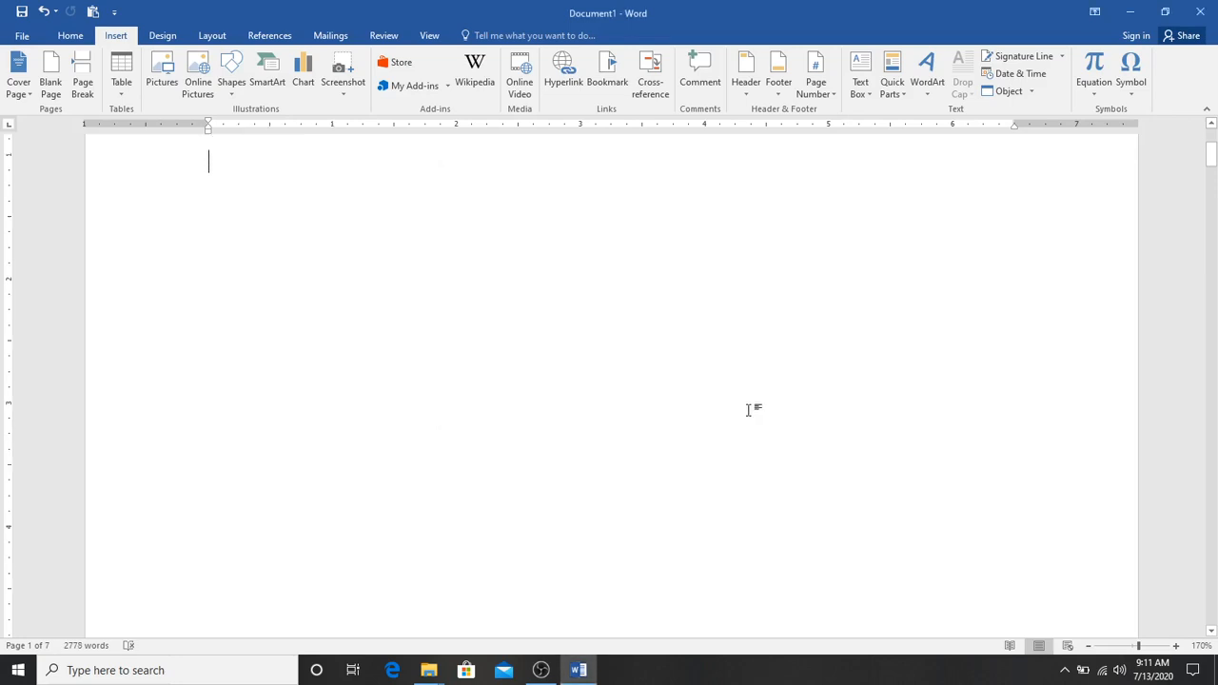
- Test the first page's cross-references by following the MS Word link and, back on that page, the MS Excel link
scroll(644, 416, "up", 3)
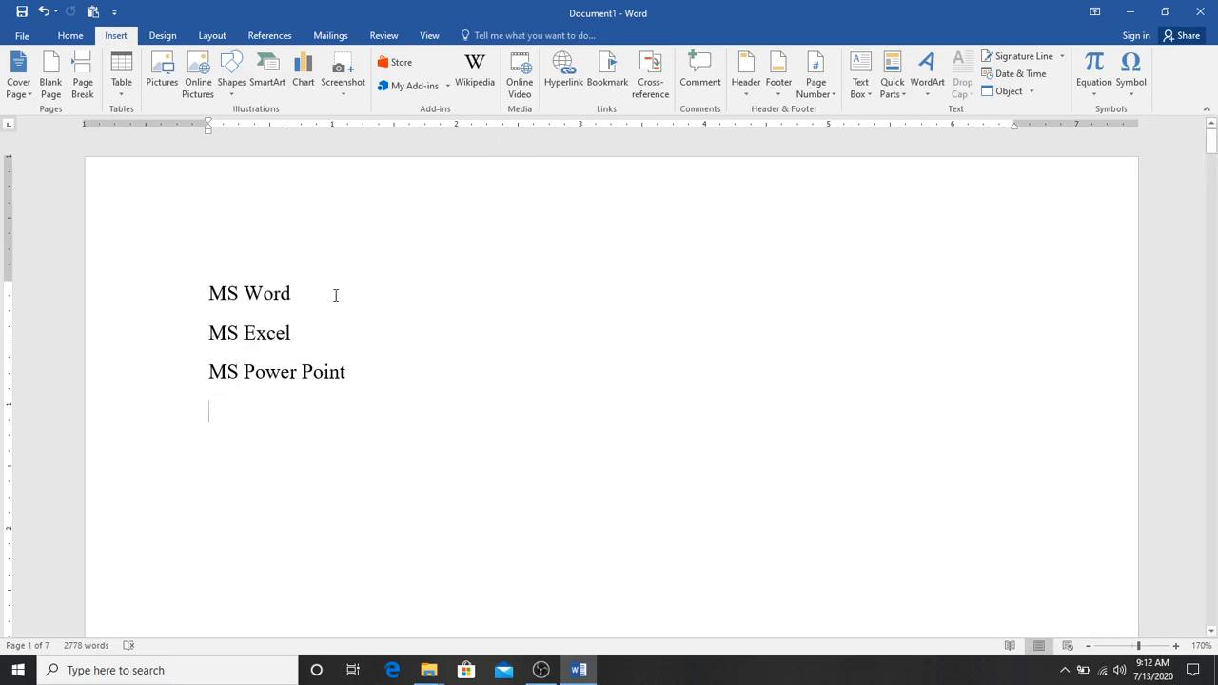
mouse_move(272, 291)
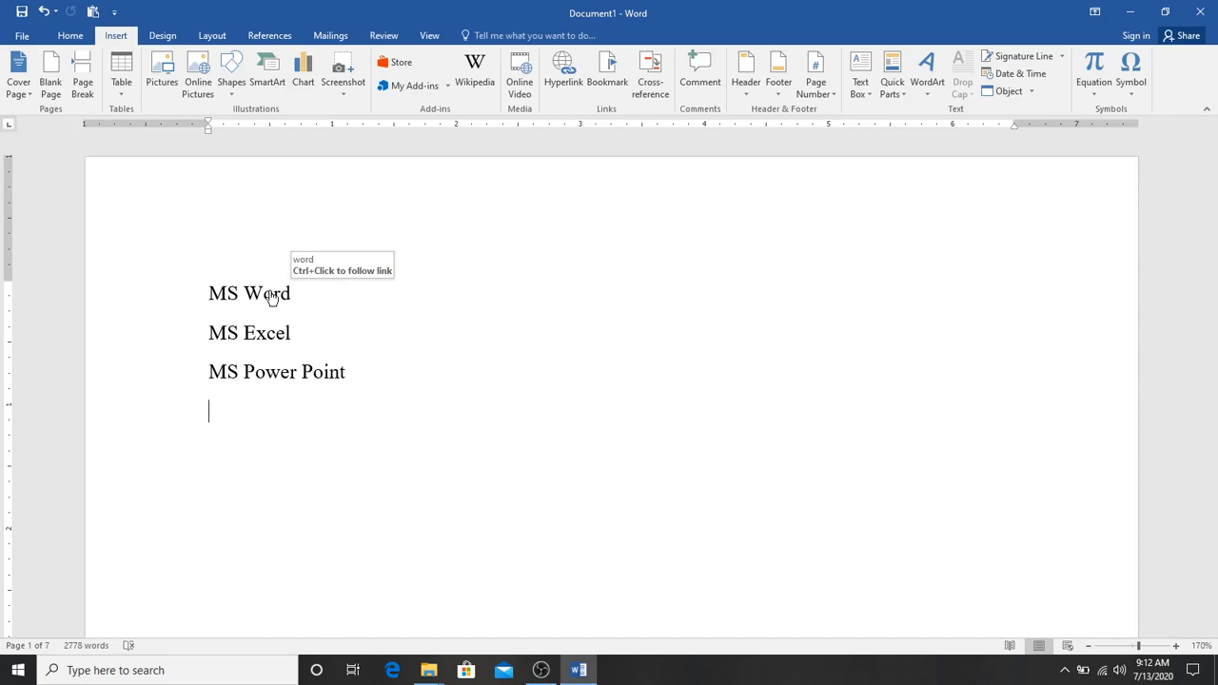
left_click(271, 297, "ctrl")
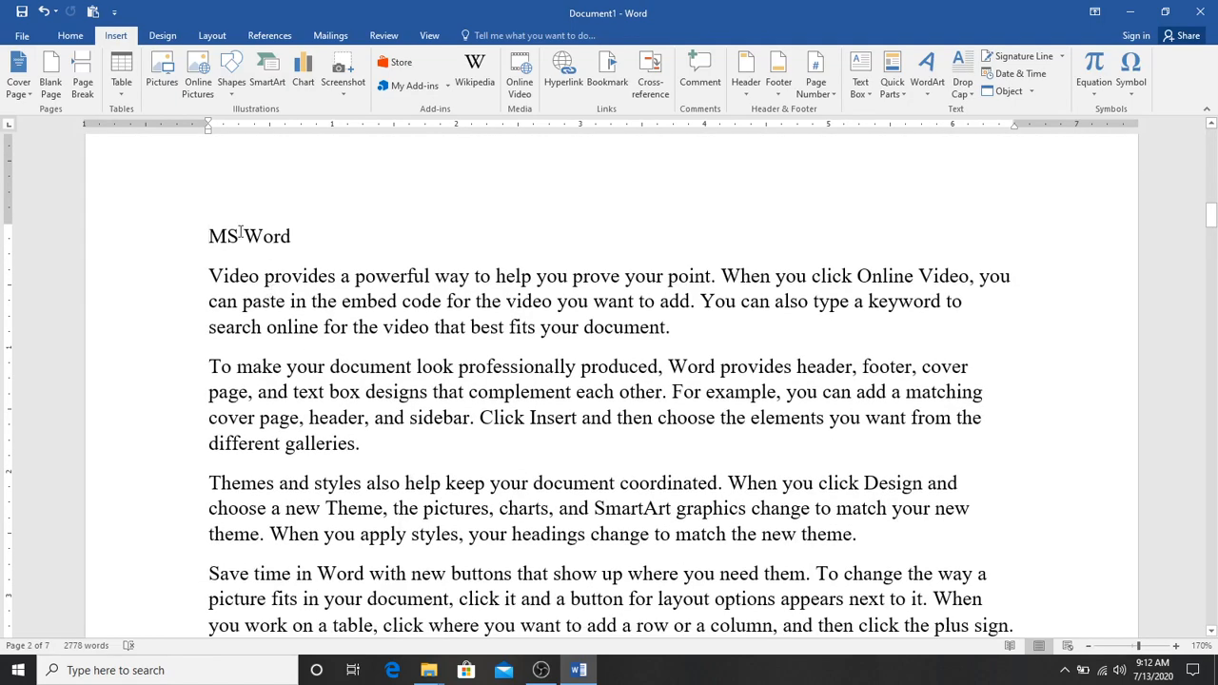
scroll(269, 330, "up", 1)
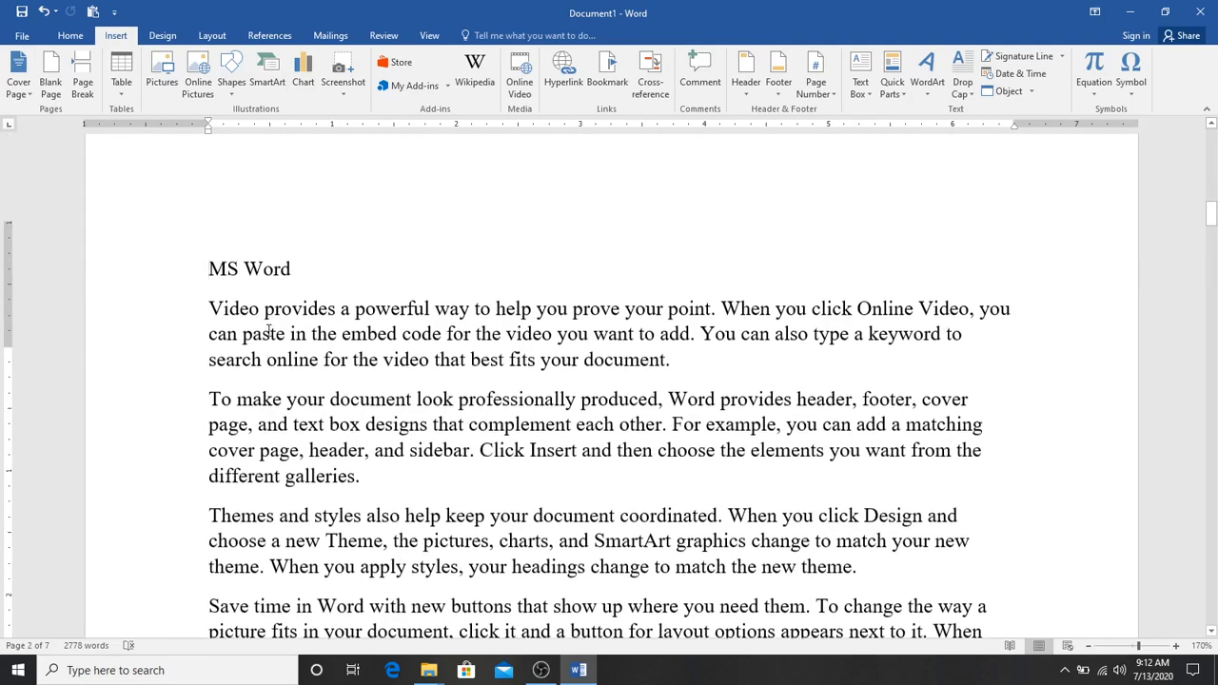
scroll(269, 331, "up", 10)
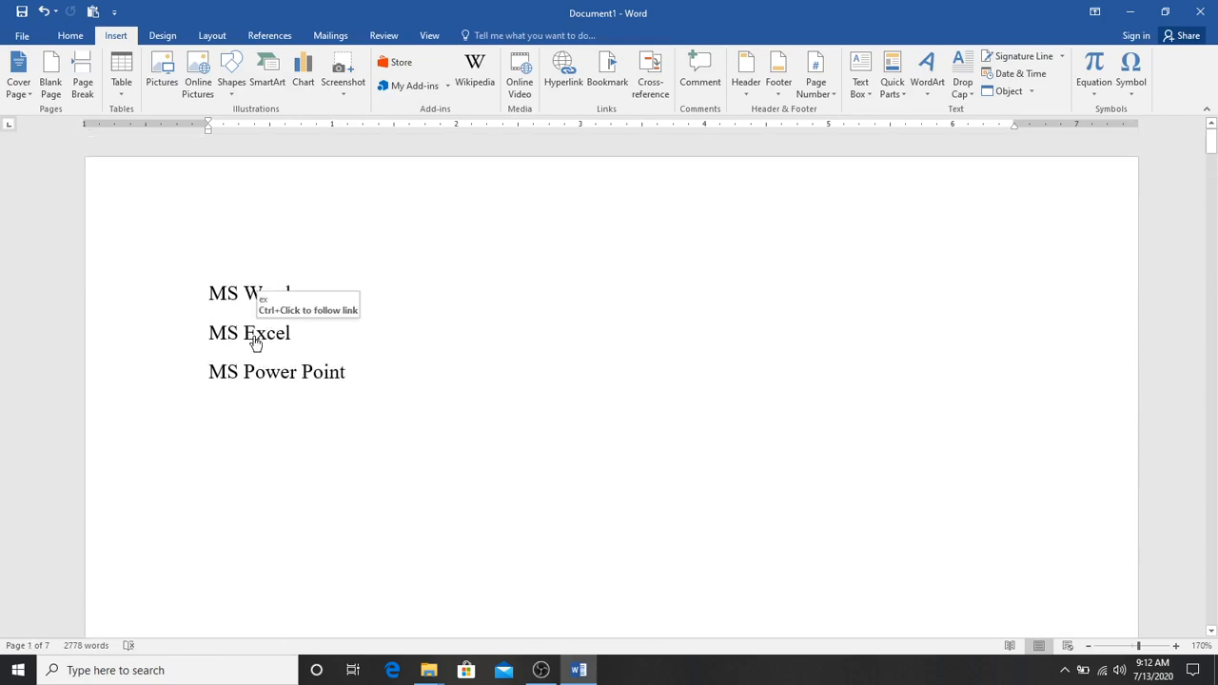
left_click(254, 340, "ctrl")
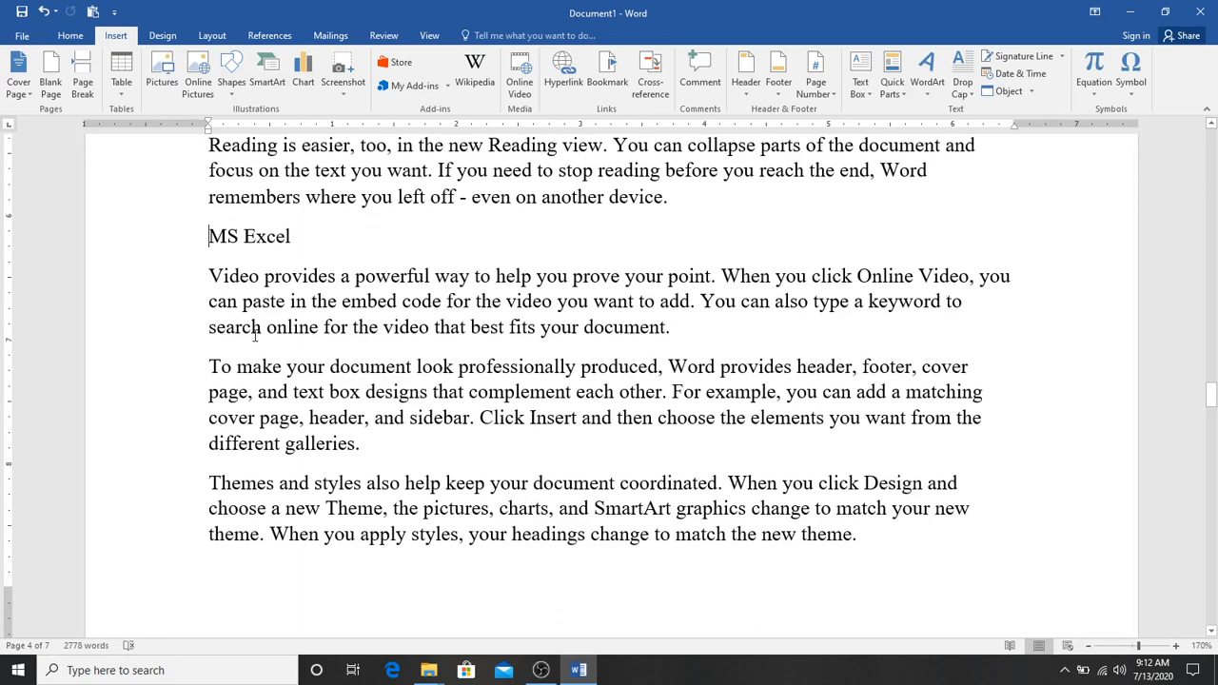